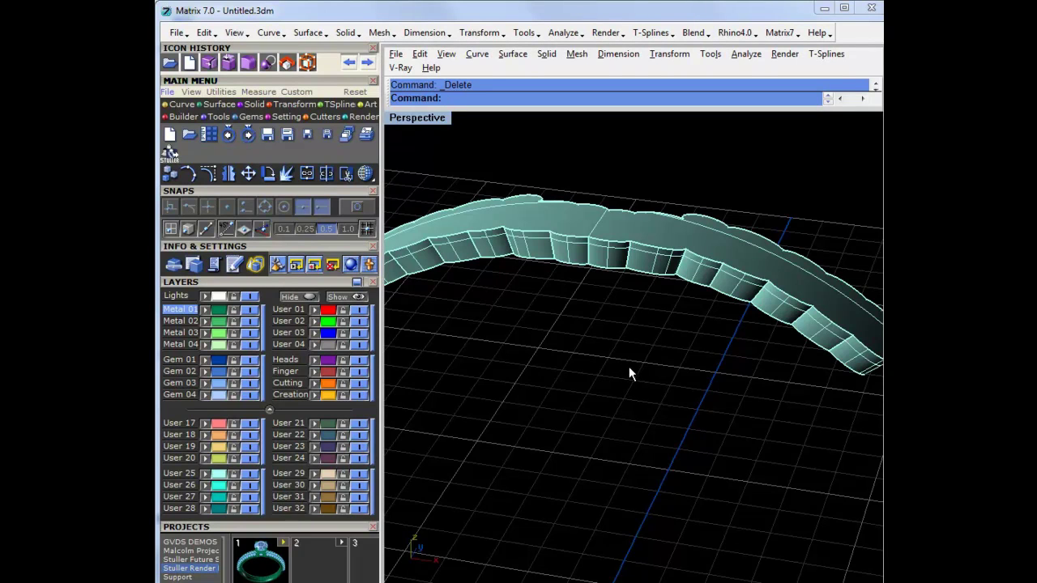
Hide the Finger layer to clear the ring rail curve from around the scalloped band
{"action": "right_click_drag", "start_coordinate": [629, 366], "coordinate": [618, 206], "text": "shift"}
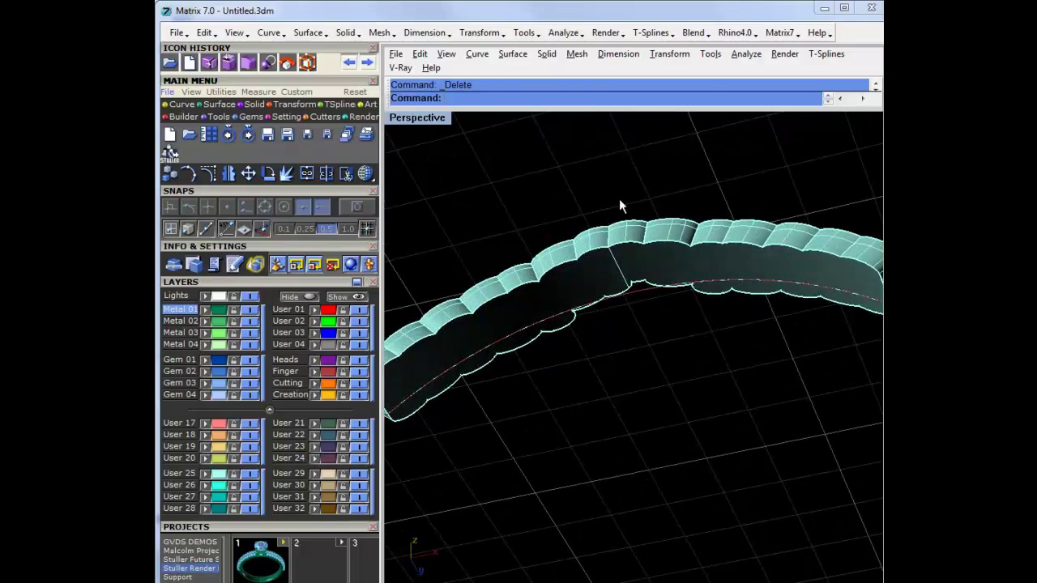
{"action": "left_click", "coordinate": [358, 372]}
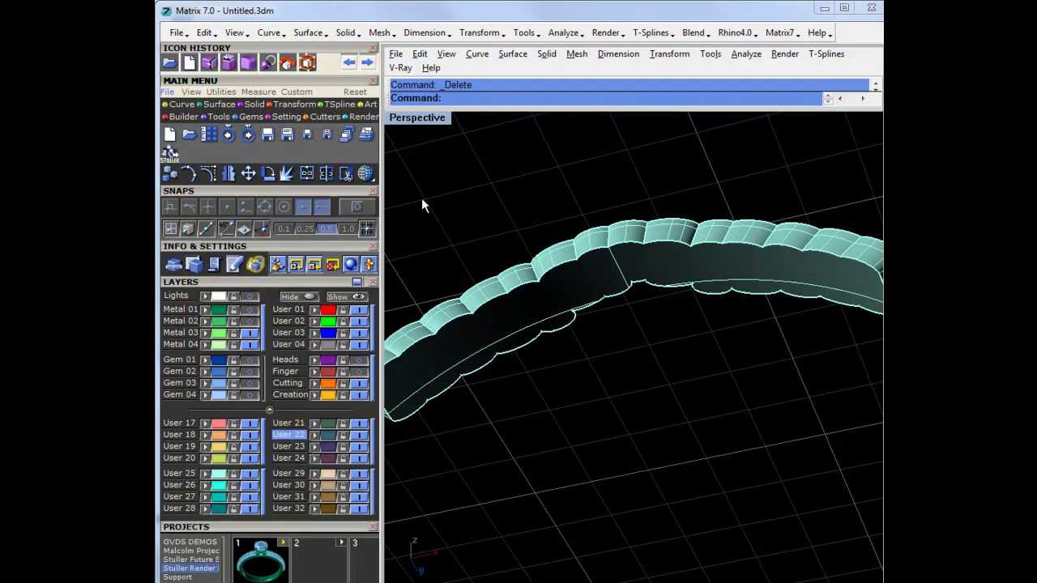
{"action": "right_click_drag", "start_coordinate": [536, 222], "coordinate": [545, 330]}
Start an edge fillet with radius 0.2 and pick the first scalloped edges along the band's inner face
{"action": "left_click", "coordinate": [254, 104]}
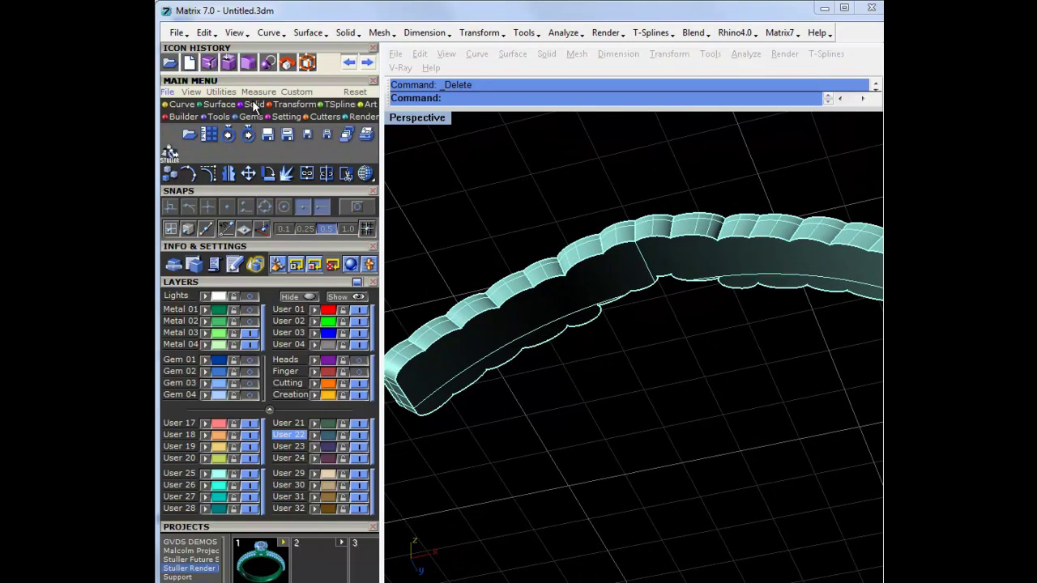
{"action": "left_click", "coordinate": [286, 131]}
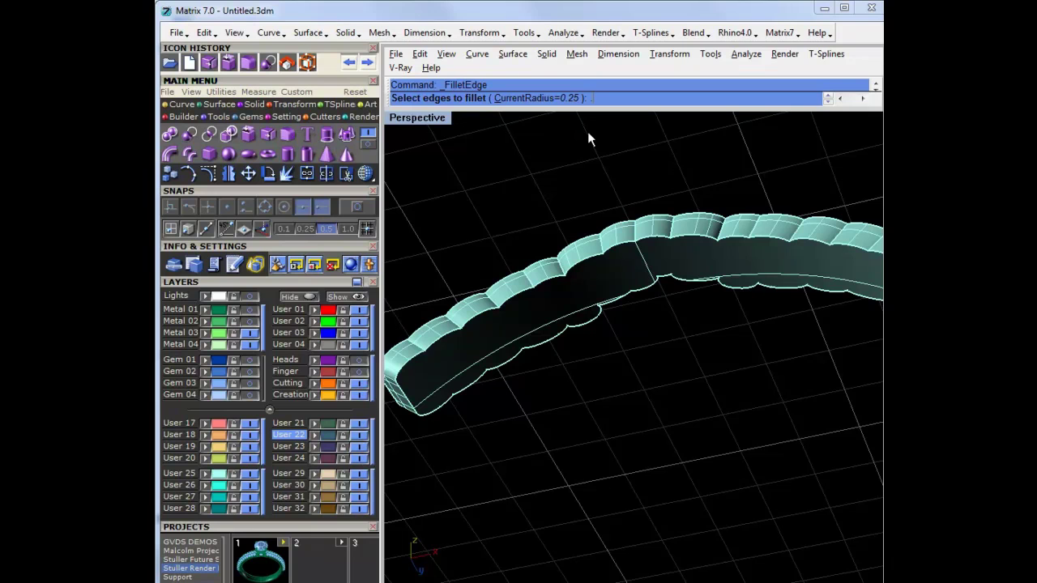
{"action": "type", "text": ".2"}
{"action": "key", "text": "Return"}
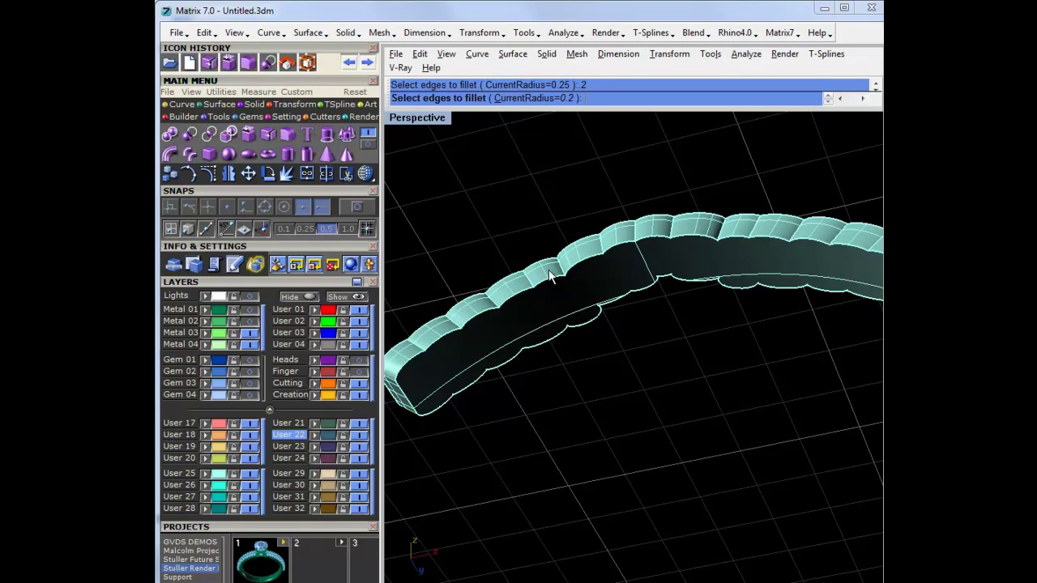
{"action": "left_click", "coordinate": [534, 287]}
{"action": "left_click", "coordinate": [507, 301]}
Add the inner scalloped edges on the left end and middle of the band to the fillet selection, using the Through Finger view
{"action": "double_click", "coordinate": [434, 116]}
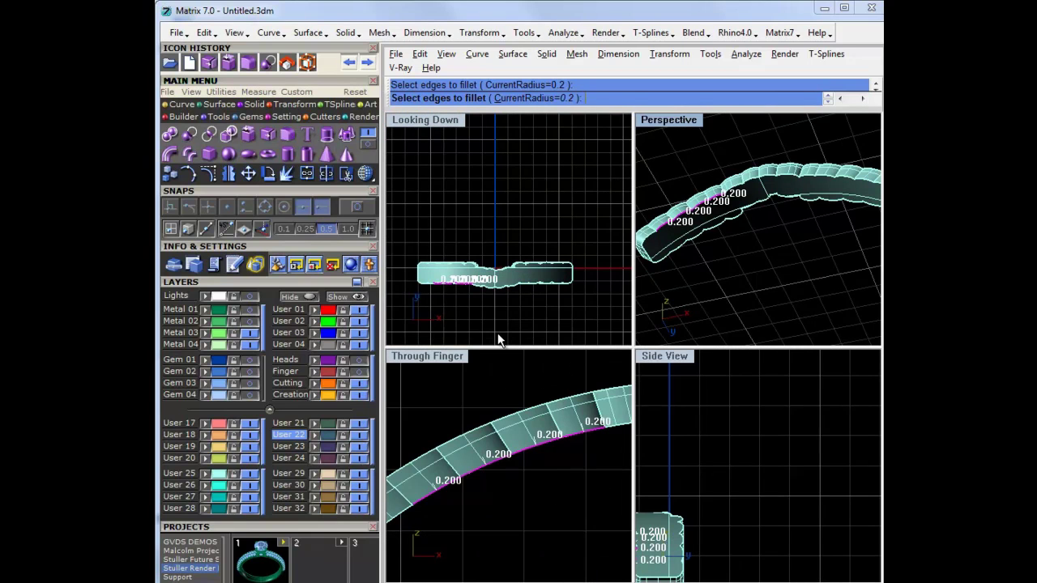
{"action": "right_click_drag", "start_coordinate": [497, 411], "coordinate": [558, 375]}
{"action": "left_click_drag", "start_coordinate": [435, 523], "coordinate": [499, 461]}
{"action": "right_click_drag", "start_coordinate": [508, 476], "coordinate": [436, 466]}
{"action": "left_click_drag", "start_coordinate": [415, 455], "coordinate": [601, 396]}
{"action": "right_click_drag", "start_coordinate": [570, 460], "coordinate": [429, 445]}
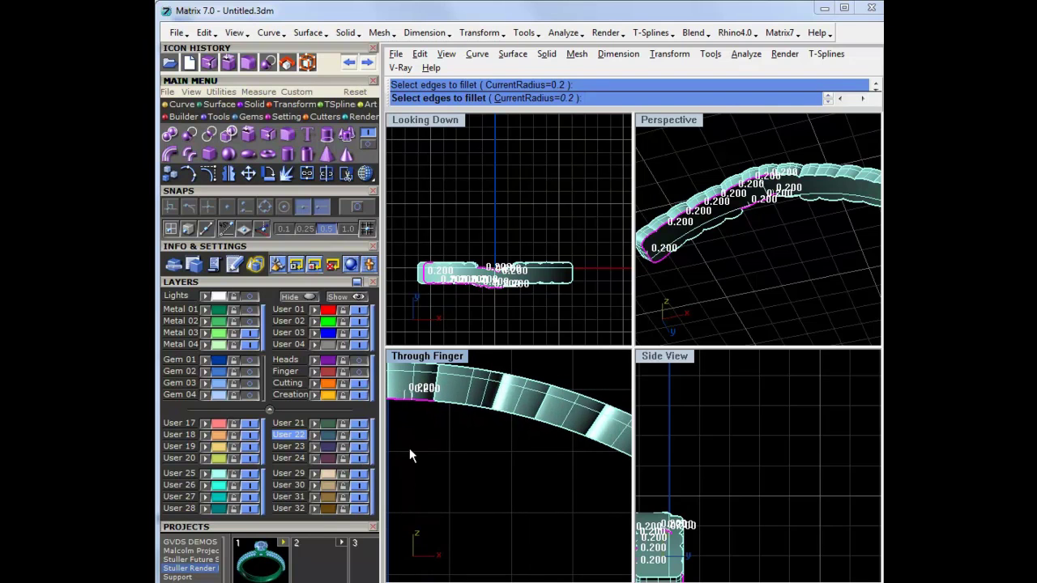
Add the inner scalloped edges along the right half of the band to the fillet selection
{"action": "left_click_drag", "start_coordinate": [409, 447], "coordinate": [531, 398]}
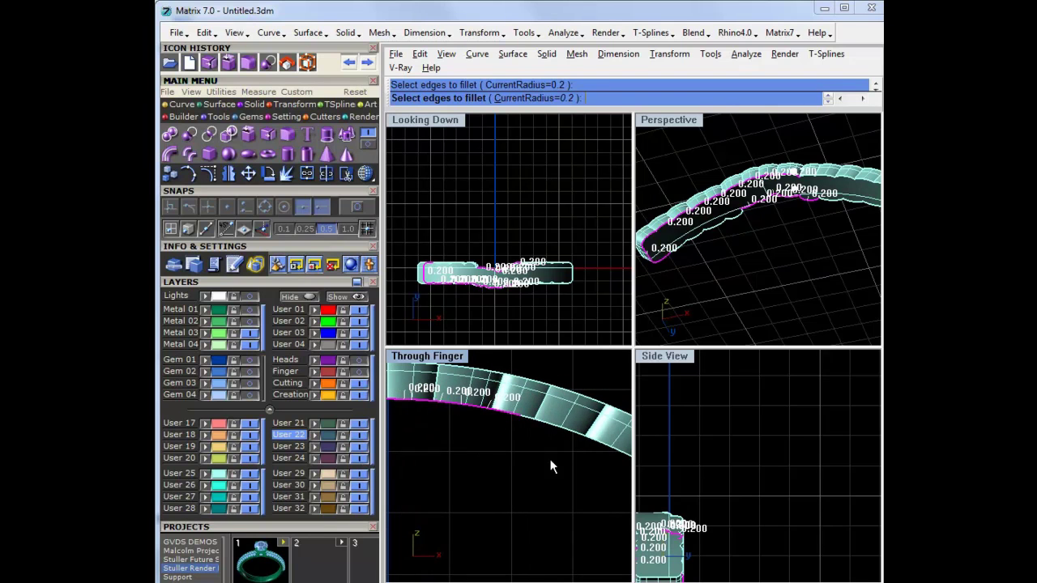
{"action": "left_click_drag", "start_coordinate": [499, 459], "coordinate": [589, 410]}
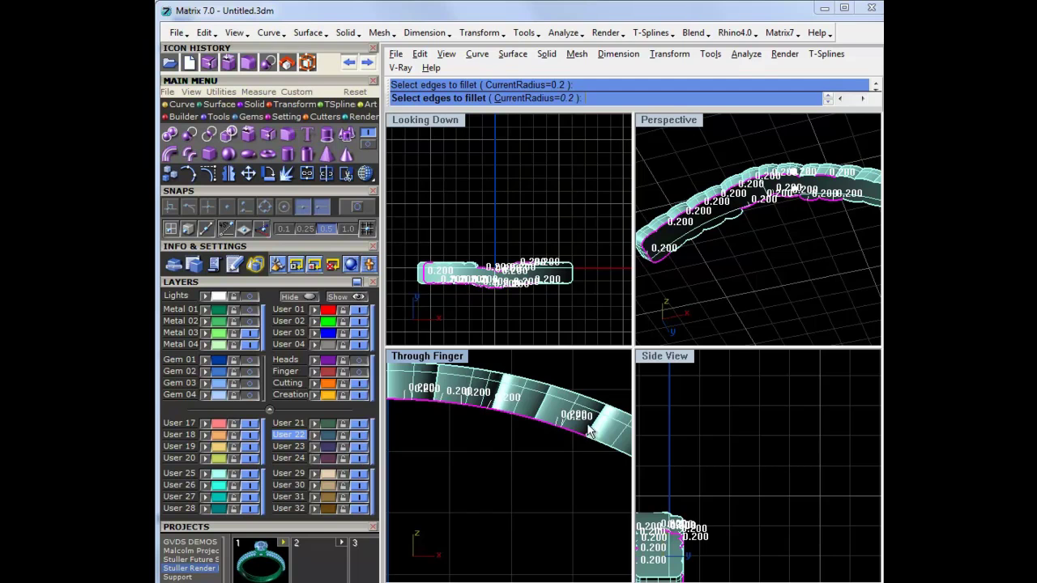
{"action": "right_click_drag", "start_coordinate": [585, 474], "coordinate": [489, 439]}
{"action": "left_click_drag", "start_coordinate": [485, 447], "coordinate": [571, 387]}
{"action": "right_click_drag", "start_coordinate": [581, 439], "coordinate": [479, 470]}
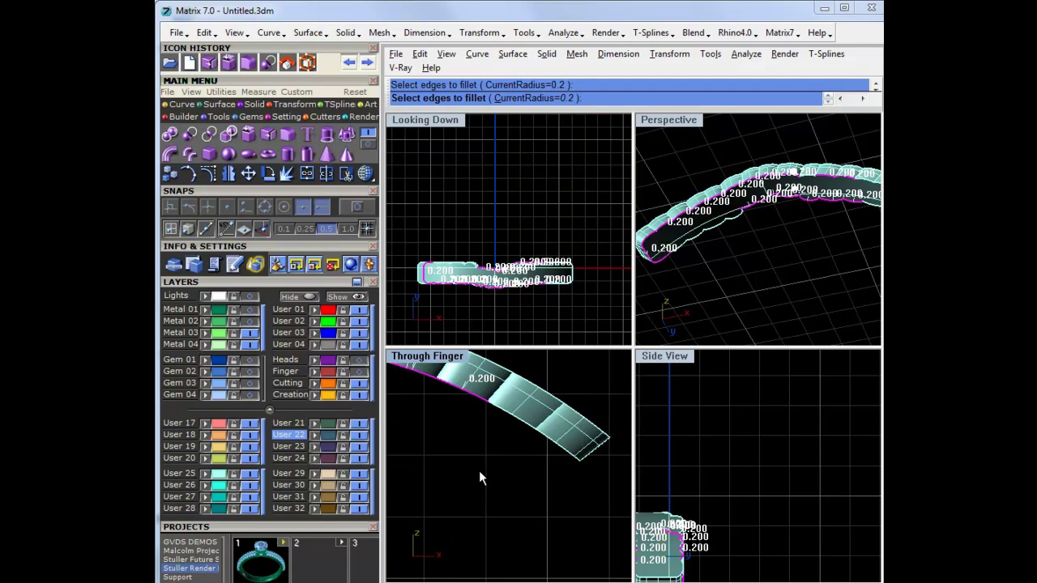
{"action": "left_click_drag", "start_coordinate": [469, 475], "coordinate": [557, 398]}
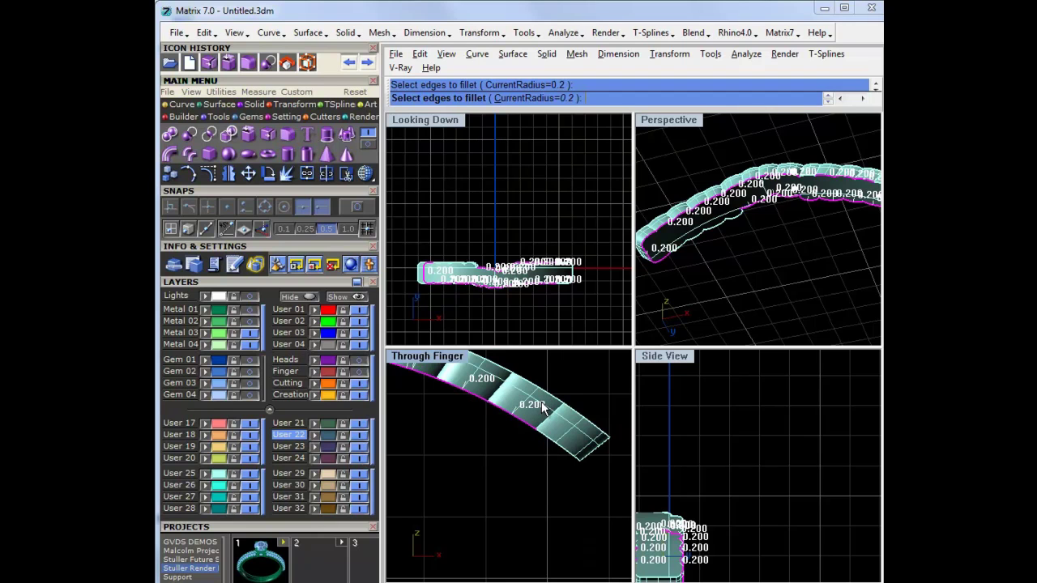
Add the remaining unselected inner edges to the fillet selection, including the straight edge at the band's right end
{"action": "right_click_drag", "start_coordinate": [816, 238], "coordinate": [753, 276]}
{"action": "left_click", "coordinate": [703, 223]}
{"action": "left_click", "coordinate": [681, 237]}
{"action": "scroll", "coordinate": [762, 207], "scroll_direction": "up", "scroll_amount": 8}
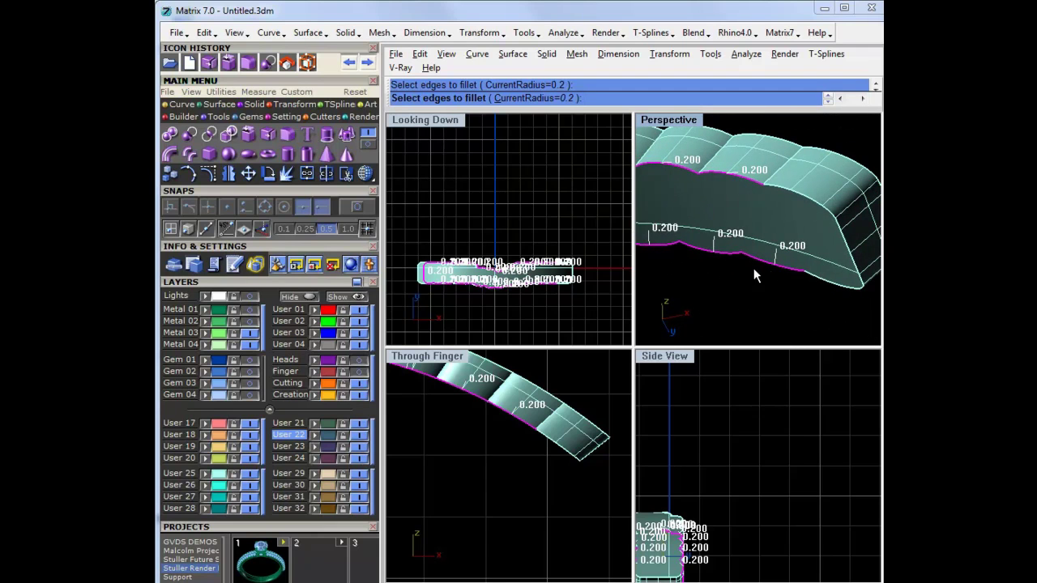
{"action": "left_click", "coordinate": [852, 243]}
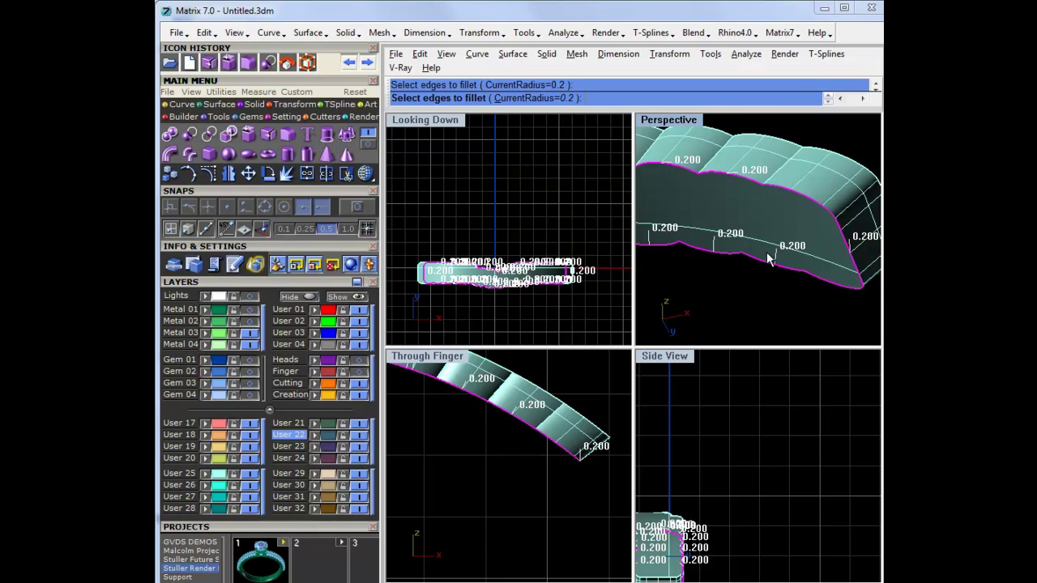
Check the selected edges around the inner face and try to fillet them all with radius 0.2
{"action": "double_click", "coordinate": [676, 120]}
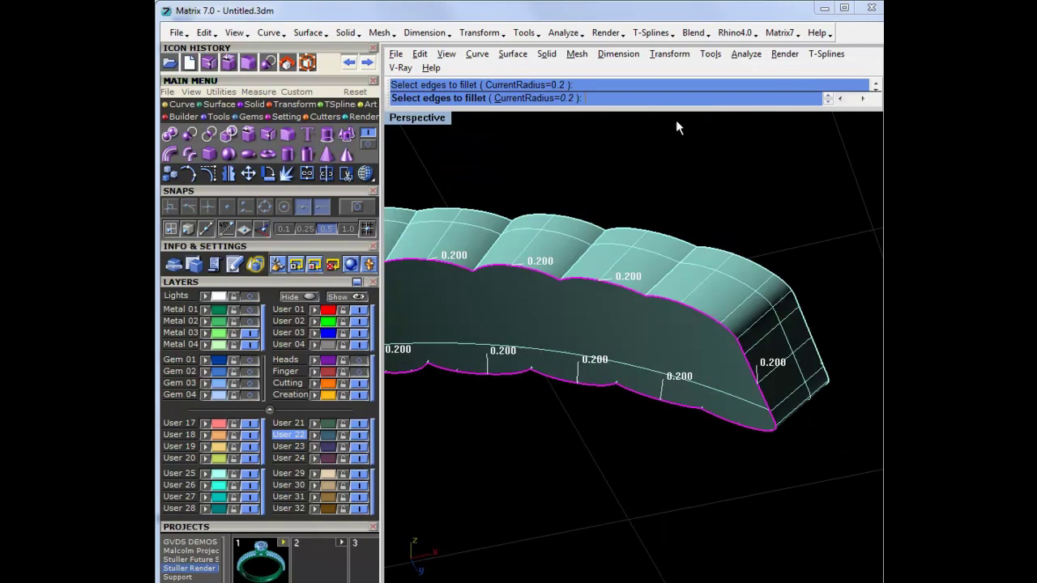
{"action": "right_click_drag", "start_coordinate": [547, 325], "coordinate": [505, 379]}
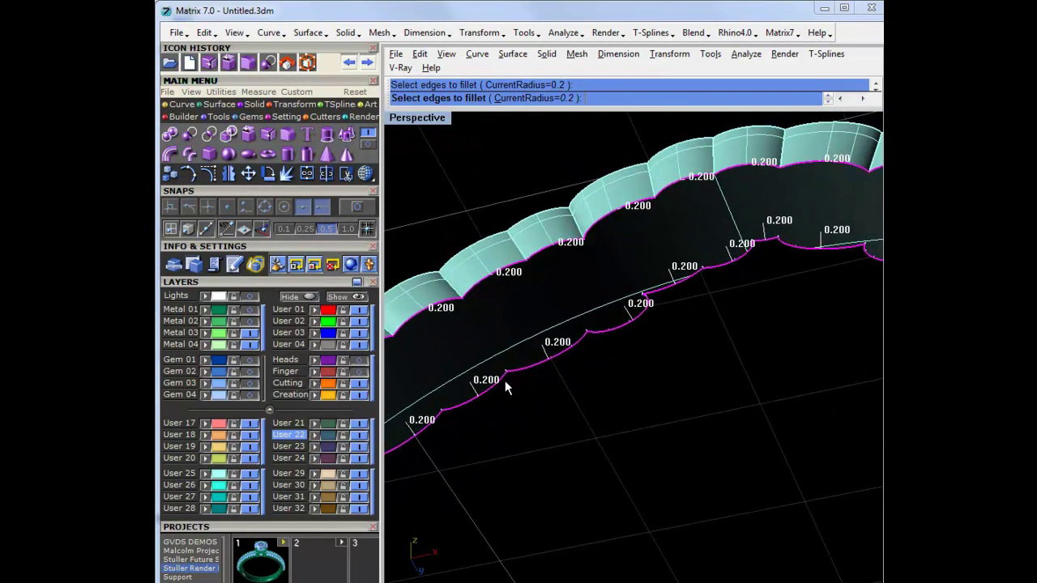
{"action": "right_click", "coordinate": [550, 361]}
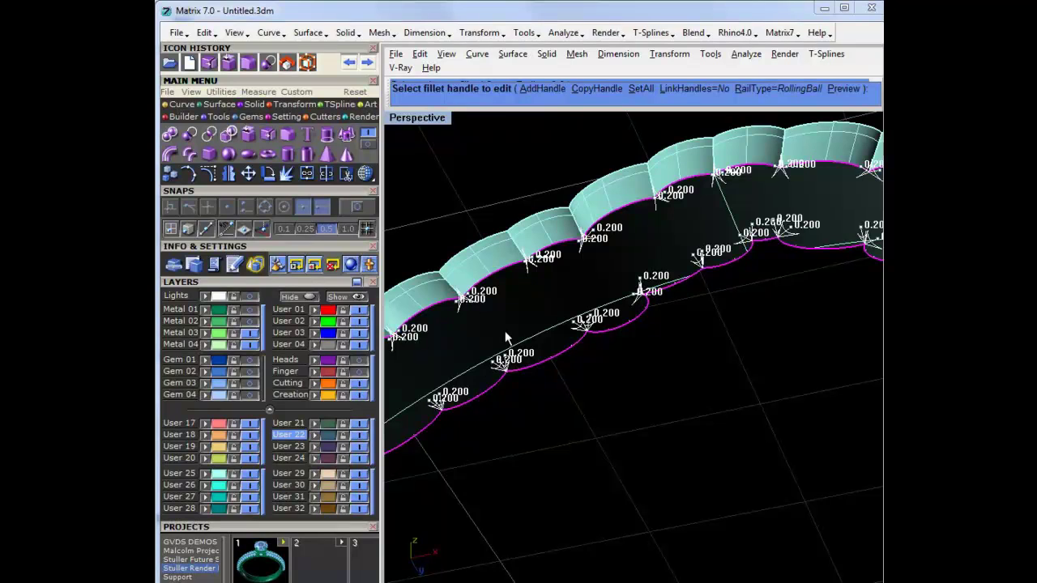
{"action": "right_click", "coordinate": [541, 283]}
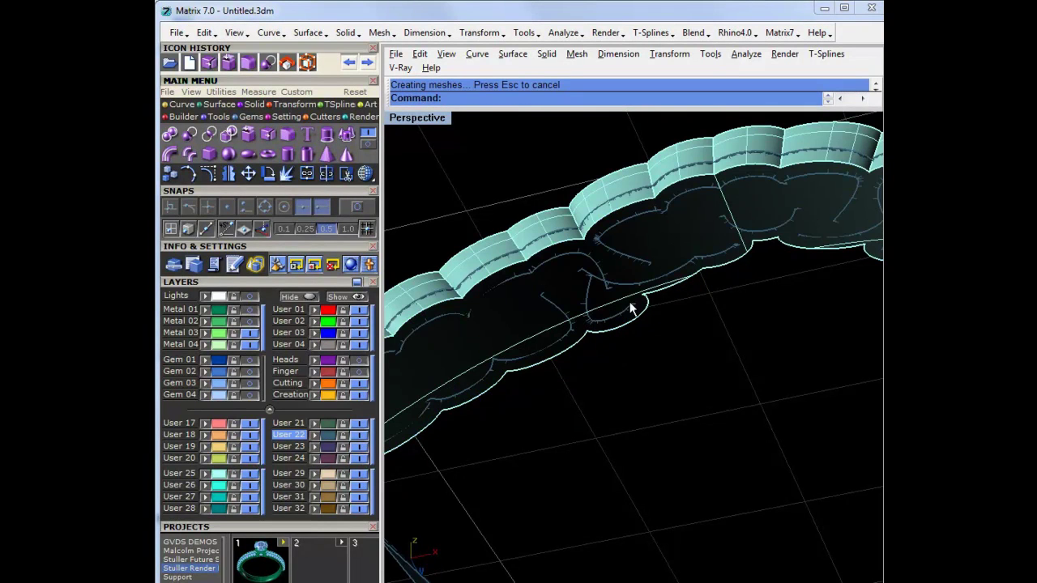
Move the scalloped band solid to the User 02 layer
{"action": "right_click_drag", "start_coordinate": [641, 277], "coordinate": [526, 313]}
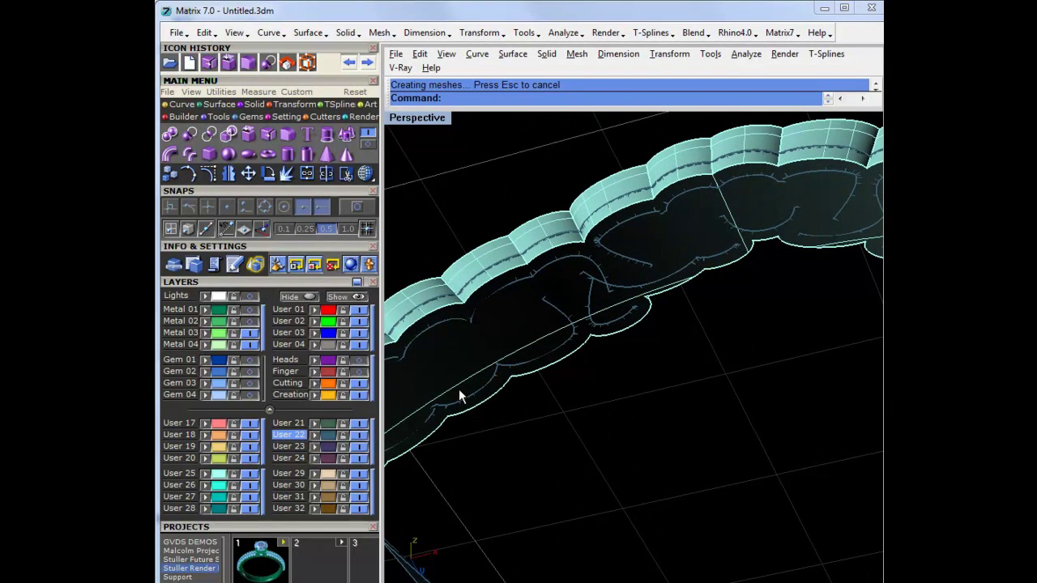
{"action": "left_click", "coordinate": [482, 253]}
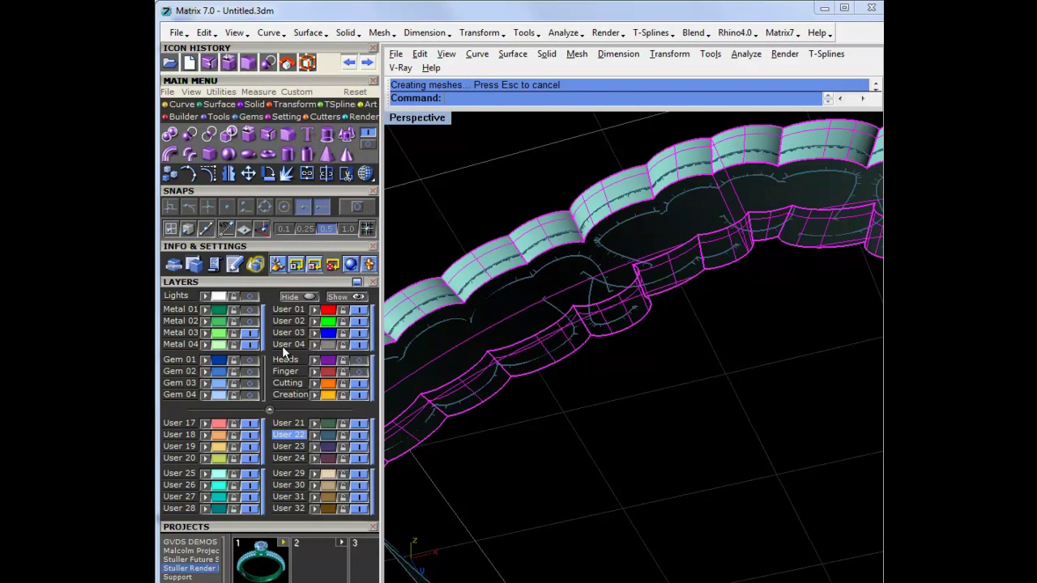
{"action": "left_click", "coordinate": [314, 320]}
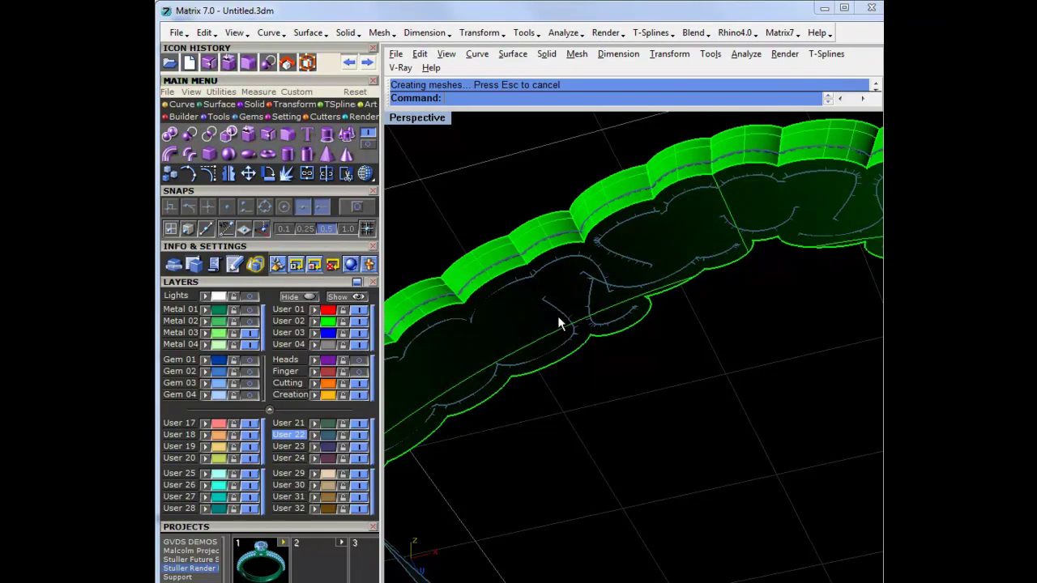
Move all the loose fillet surfaces from the User 22 layer to User 01 and make User 01 the current layer
{"action": "left_click", "coordinate": [540, 268]}
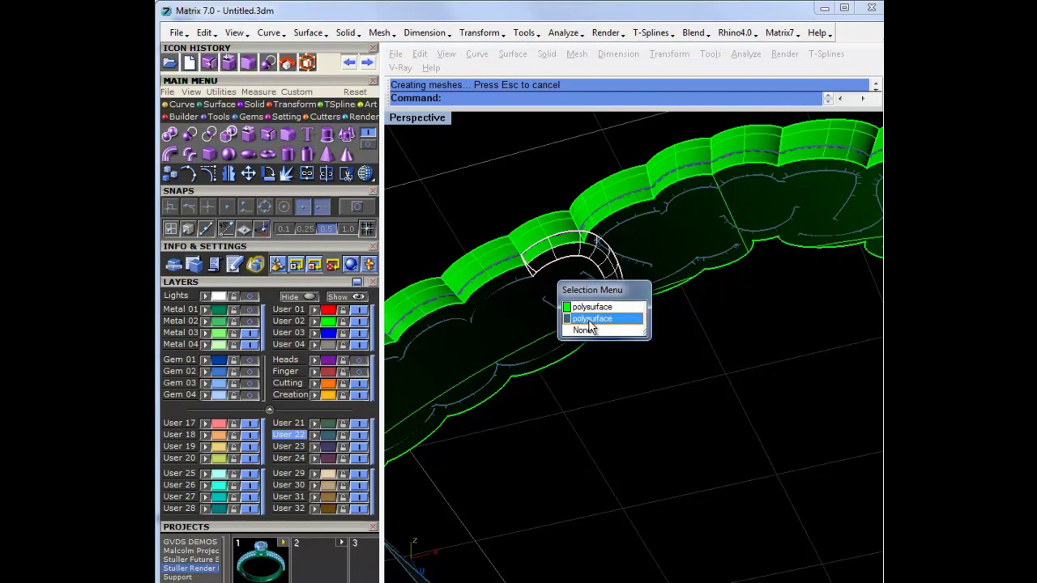
{"action": "left_click", "coordinate": [588, 318]}
{"action": "left_click", "coordinate": [329, 435]}
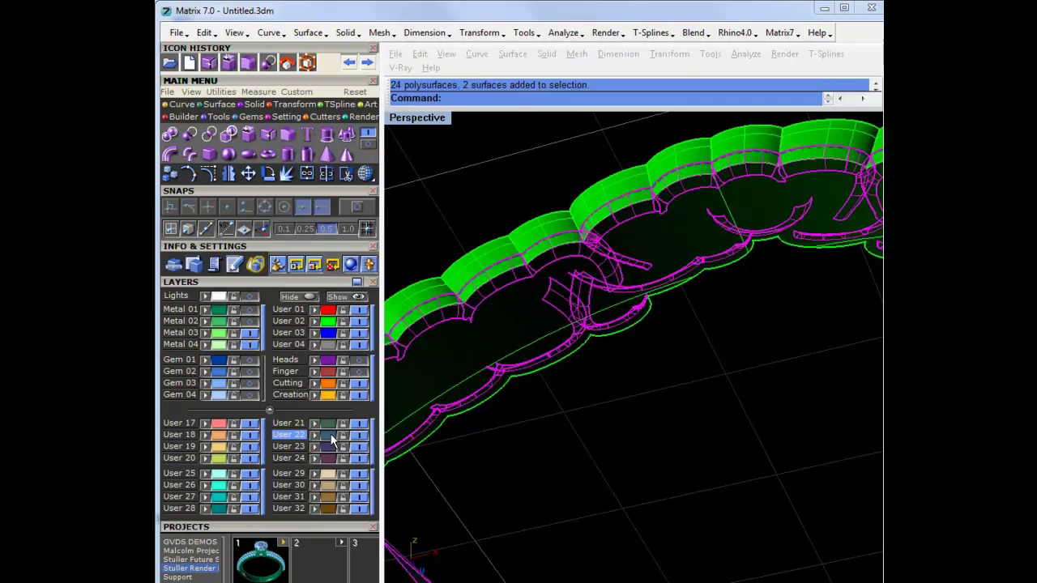
{"action": "left_click", "coordinate": [316, 310]}
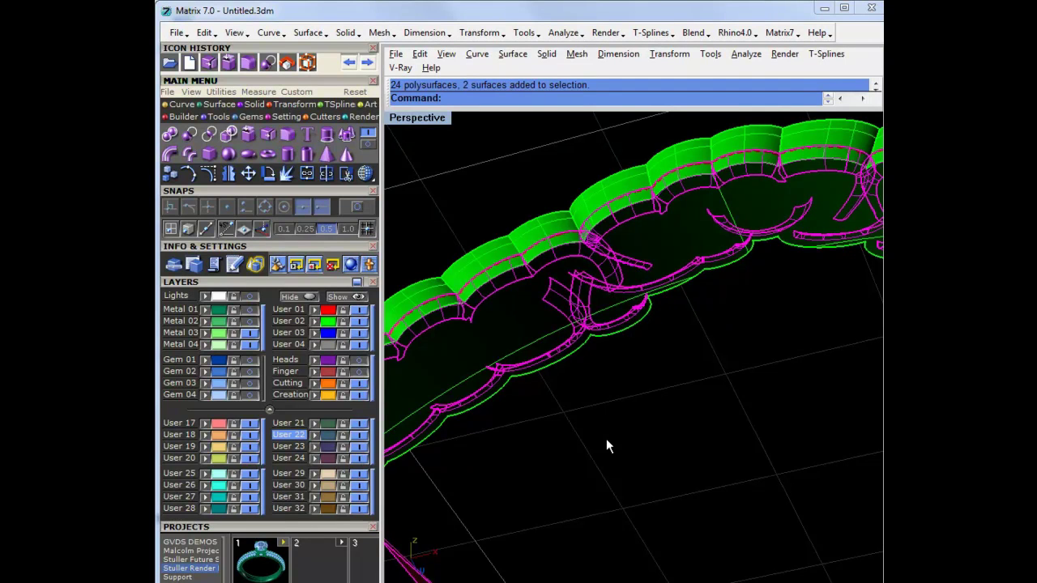
{"action": "left_click", "coordinate": [271, 407]}
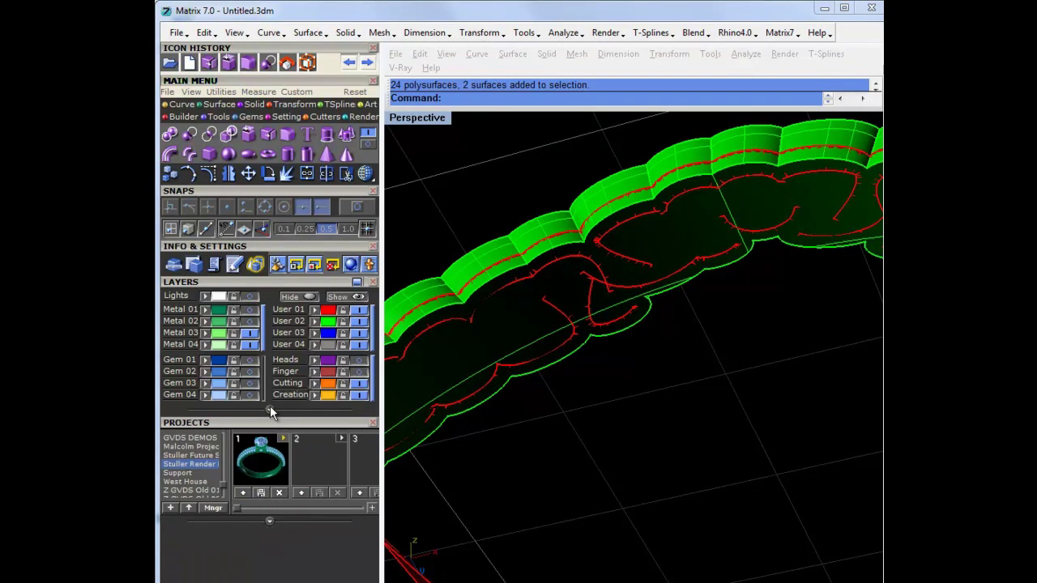
{"action": "left_click", "coordinate": [330, 311]}
Delete the oversized stray fillet surfaces extending far beyond both ends of the band
{"action": "scroll", "coordinate": [568, 356], "scroll_direction": "down", "scroll_amount": 2}
{"action": "scroll", "coordinate": [567, 355], "scroll_direction": "down", "scroll_amount": 4}
{"action": "right_click_drag", "start_coordinate": [497, 437], "coordinate": [552, 404], "text": "shift"}
{"action": "scroll", "coordinate": [598, 416], "scroll_direction": "down", "scroll_amount": 4}
{"action": "right_click_drag", "start_coordinate": [614, 420], "coordinate": [642, 518]}
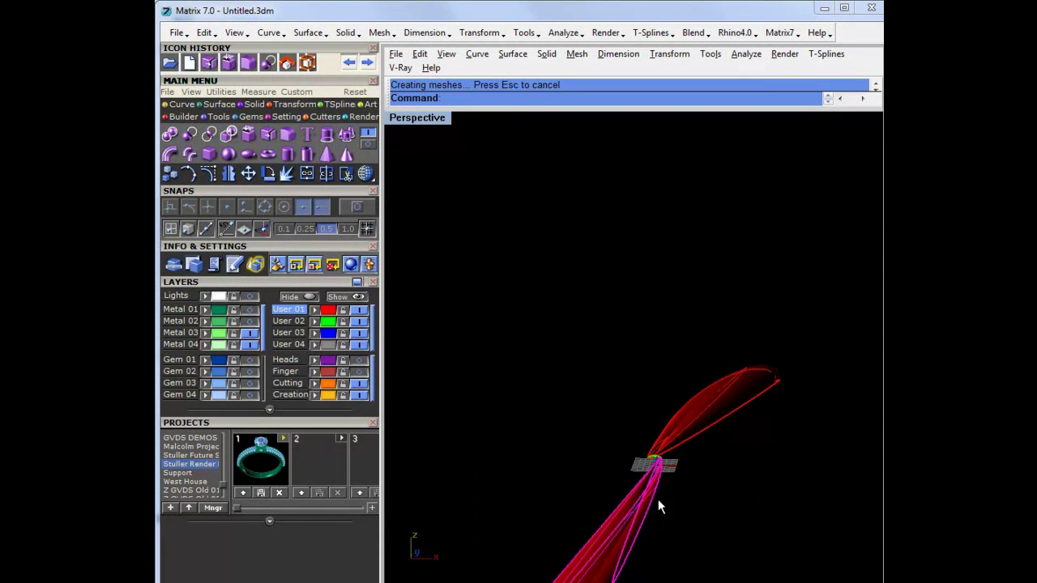
{"action": "key", "text": "Delete"}
{"action": "left_click", "coordinate": [702, 396]}
{"action": "key", "text": "Delete"}
{"action": "scroll", "coordinate": [651, 459], "scroll_direction": "up", "scroll_amount": 7}
{"action": "scroll", "coordinate": [648, 464], "scroll_direction": "up", "scroll_amount": 11}
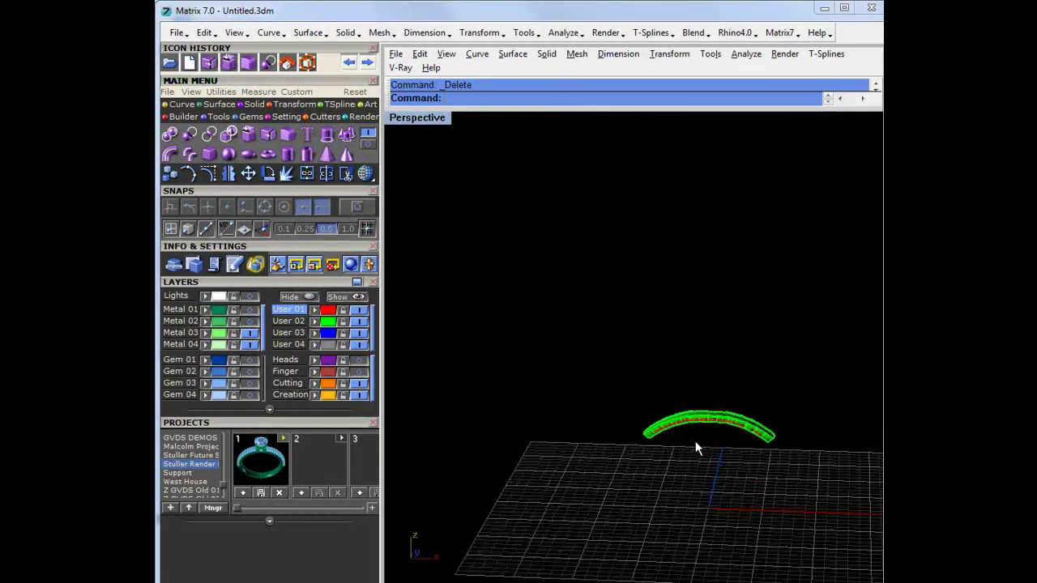
Undo the surface deletions and the edge fillet on the band
{"action": "key", "text": "ctrl+z"}
{"action": "key", "text": "ctrl+z"}
{"action": "key", "text": "ctrl+z"}
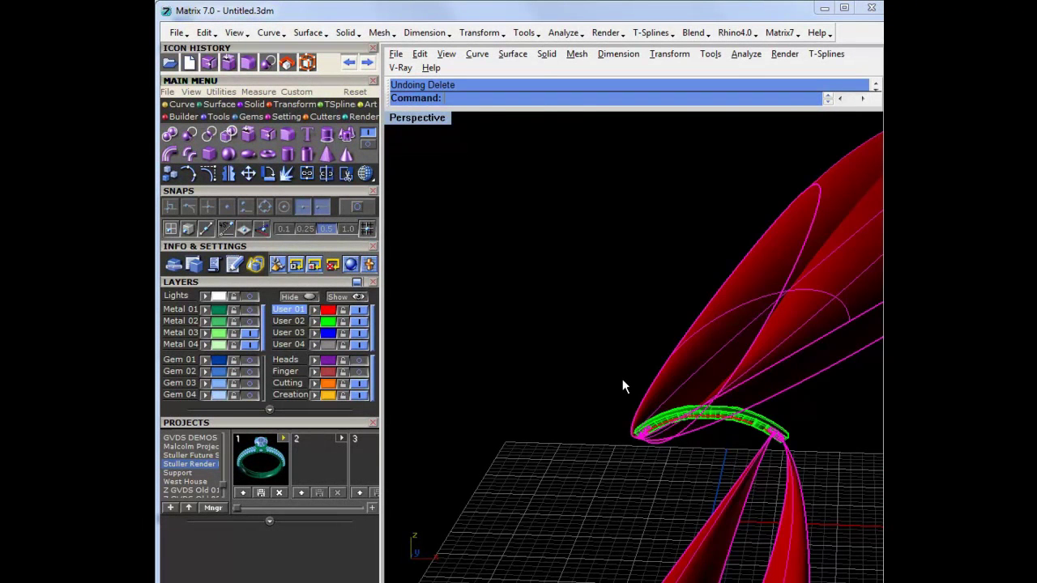
{"action": "right_click_drag", "start_coordinate": [622, 380], "coordinate": [586, 194]}
{"action": "scroll", "coordinate": [682, 450], "scroll_direction": "up", "scroll_amount": 17}
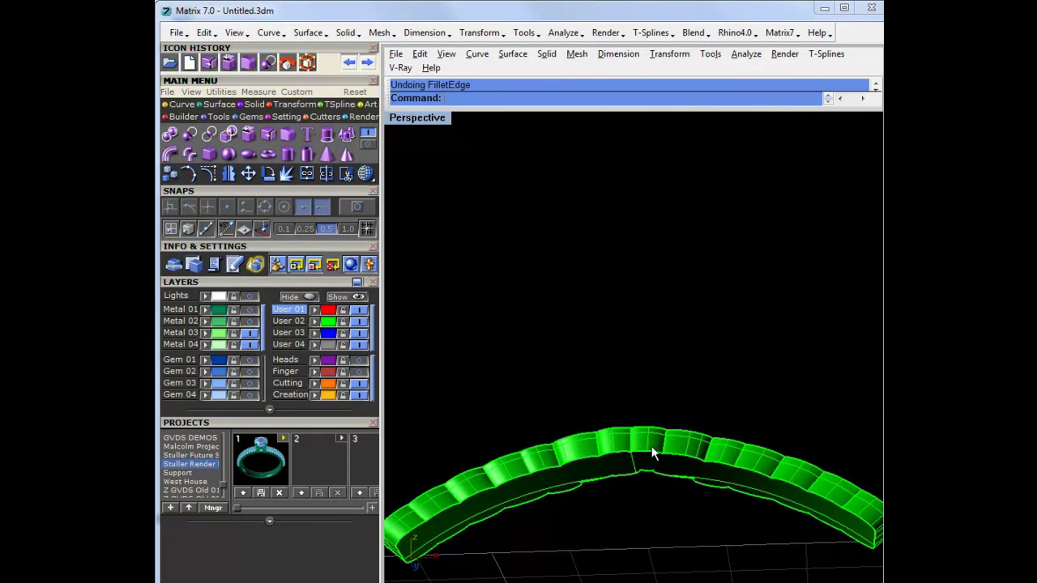
Place the Perspective view's camera target on the inner side of the band at its centre seam
{"action": "right_click_drag", "start_coordinate": [648, 461], "coordinate": [523, 264]}
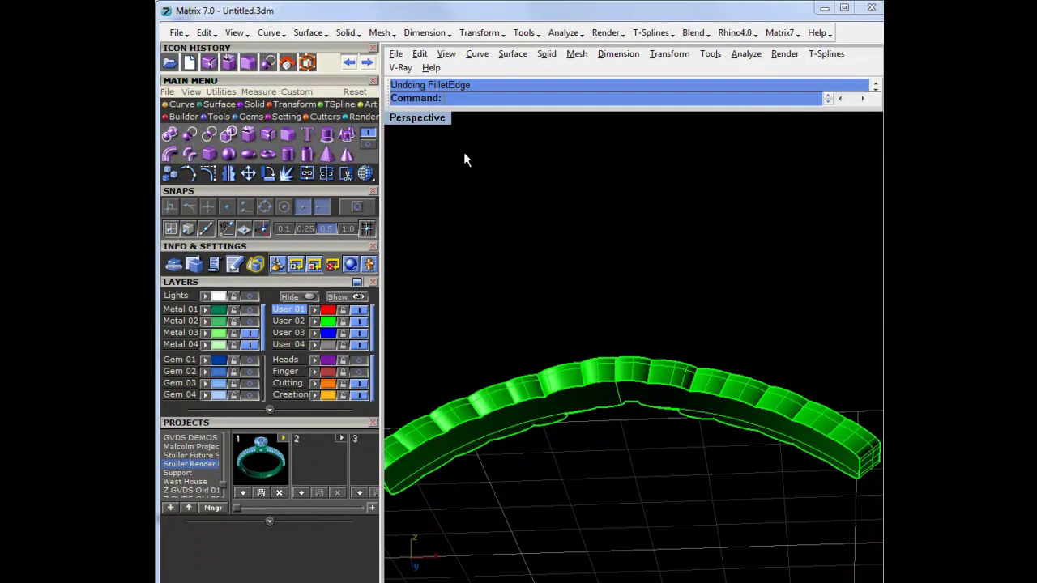
{"action": "left_click", "coordinate": [427, 119]}
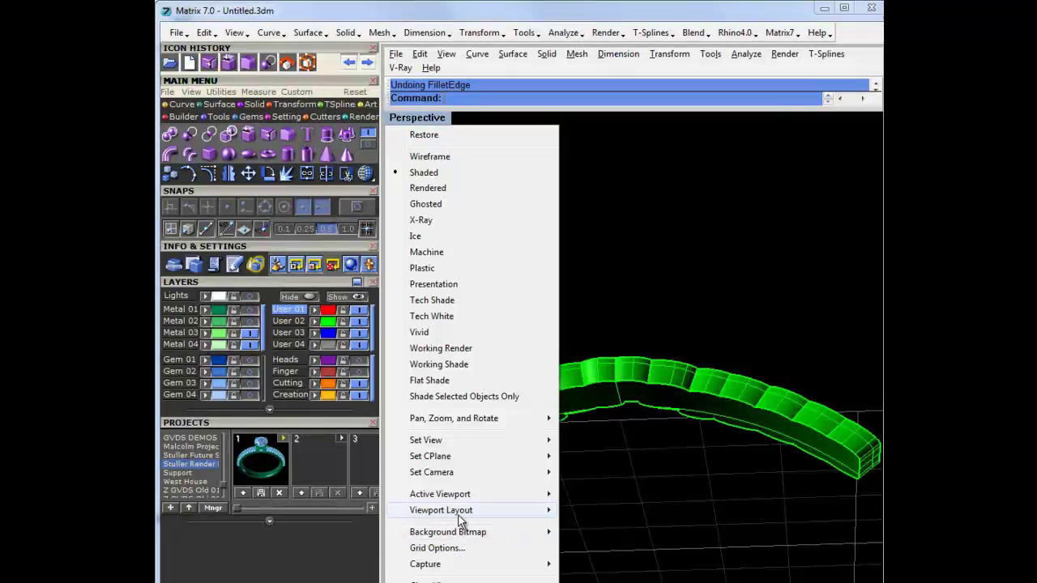
{"action": "mouse_move", "coordinate": [447, 444]}
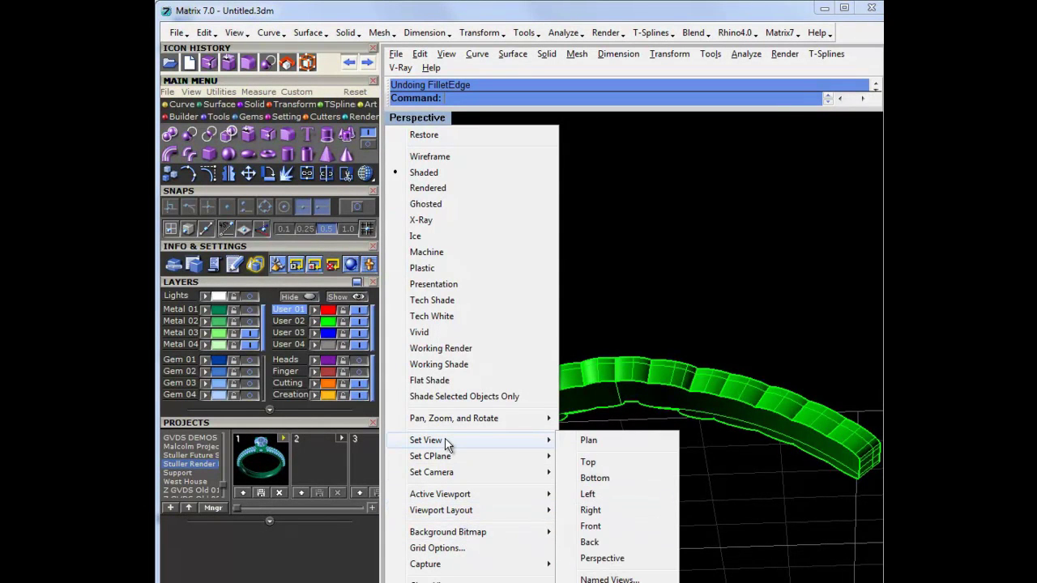
{"action": "mouse_move", "coordinate": [447, 473]}
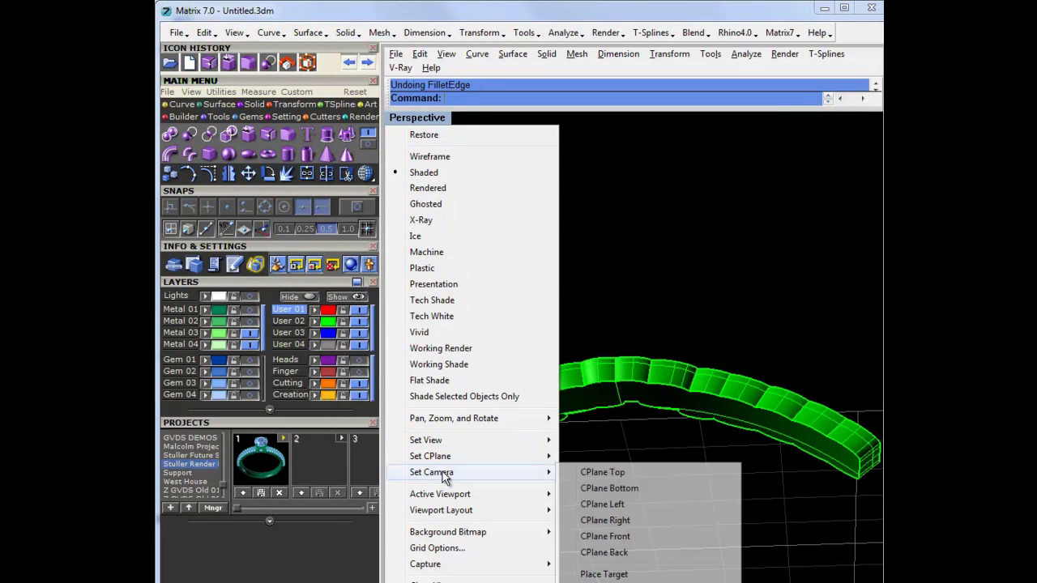
{"action": "left_click", "coordinate": [614, 574]}
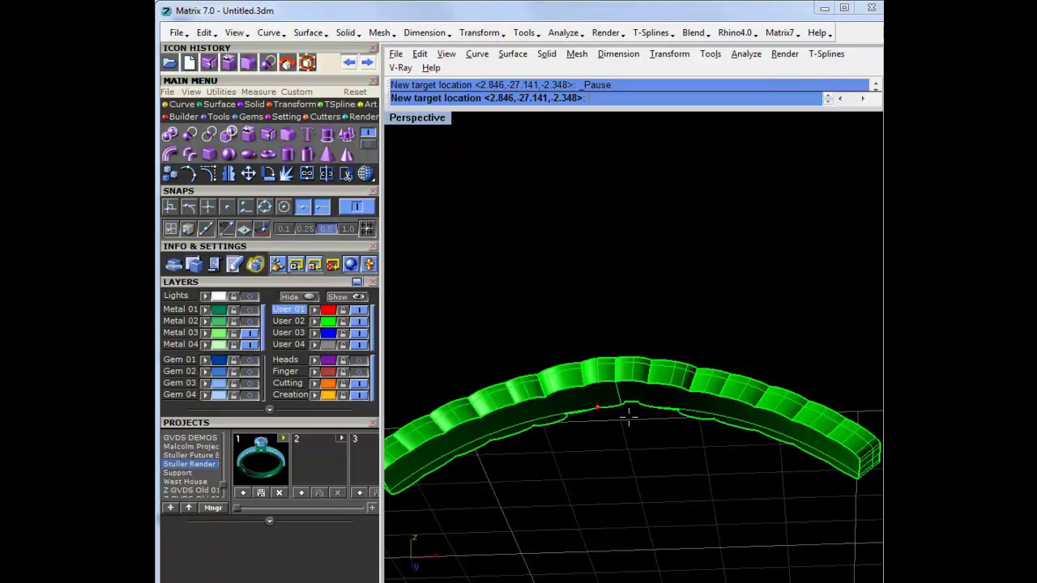
{"action": "left_click", "coordinate": [622, 395]}
{"action": "mouse_move", "coordinate": [636, 415]}
{"action": "right_mouse_down"}
{"action": "mouse_move", "coordinate": [833, 419]}
{"action": "mouse_move", "coordinate": [717, 329]}
{"action": "mouse_move", "coordinate": [638, 302]}
{"action": "mouse_move", "coordinate": [618, 354]}
{"action": "mouse_move", "coordinate": [623, 424]}
{"action": "right_mouse_up"}
{"action": "scroll", "coordinate": [622, 363], "scroll_direction": "up", "scroll_amount": 6}
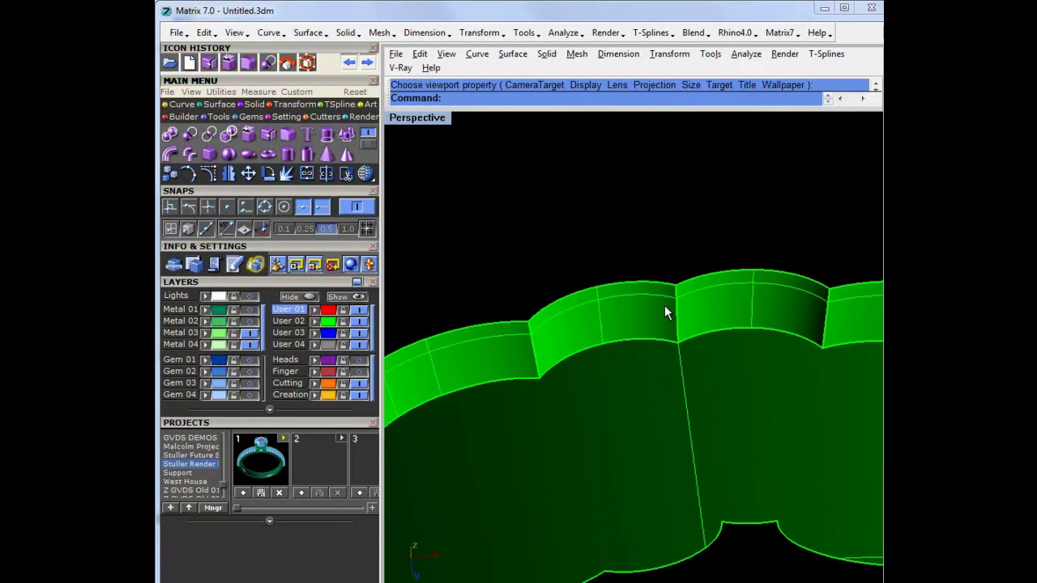
Try an edge fillet on the band with the radius set to 0.01, and undo it
{"action": "left_click", "coordinate": [306, 173]}
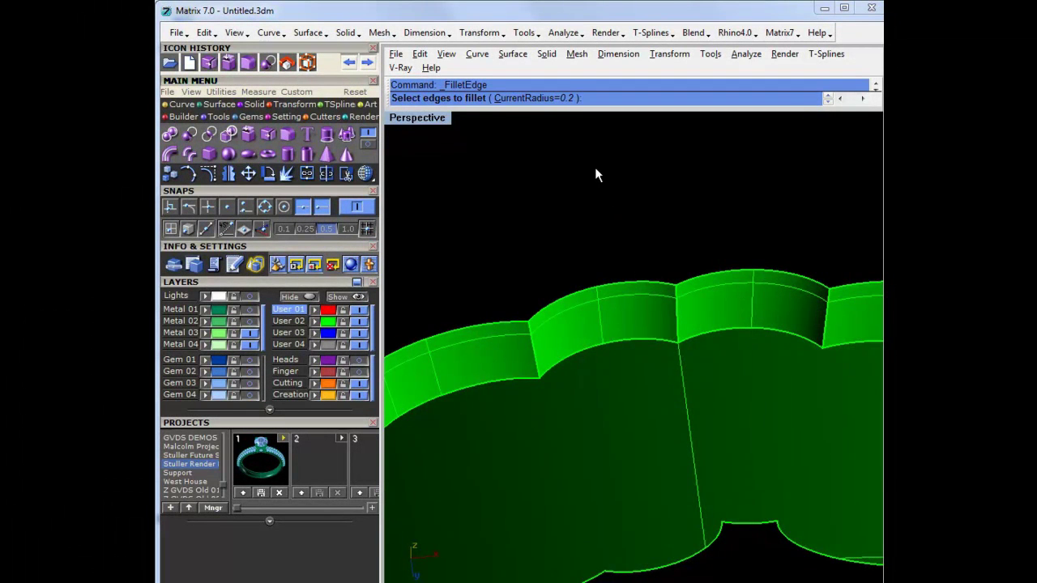
{"action": "right_click_drag", "start_coordinate": [714, 482], "coordinate": [696, 435]}
{"action": "scroll", "coordinate": [696, 434], "scroll_direction": "up", "scroll_amount": 4}
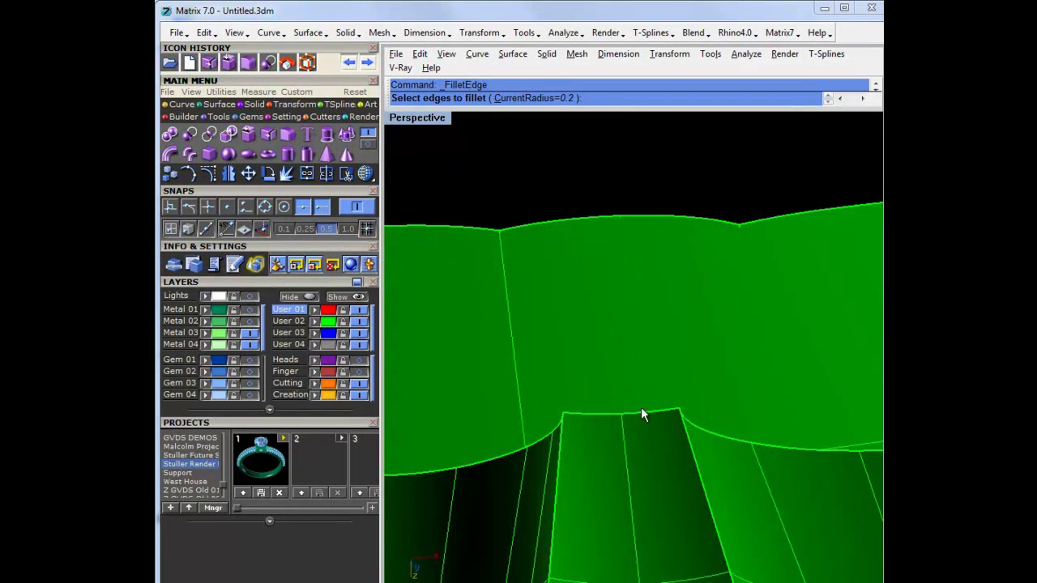
{"action": "right_click_drag", "start_coordinate": [640, 409], "coordinate": [678, 429]}
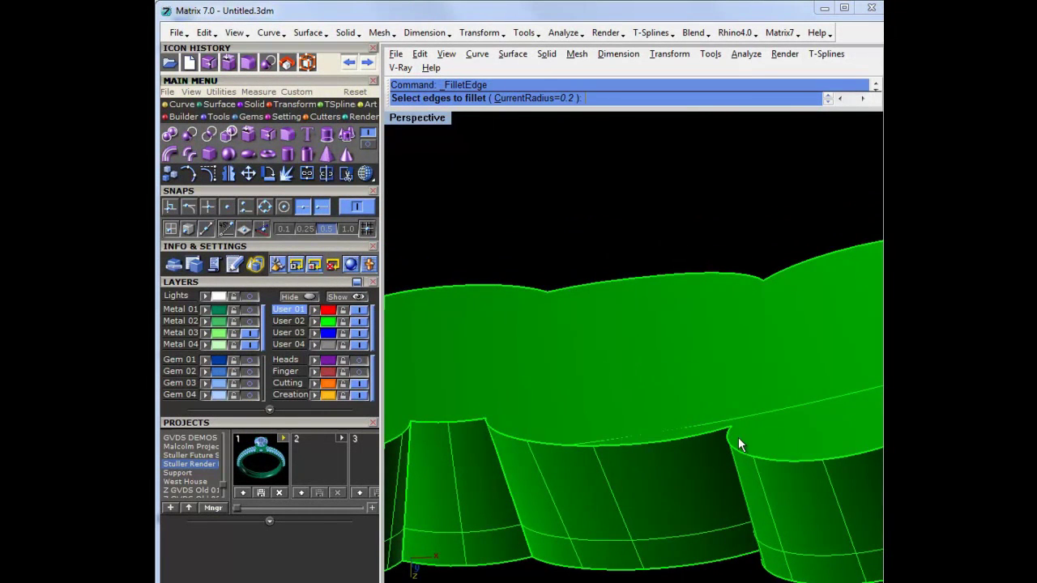
{"action": "right_click_drag", "start_coordinate": [738, 439], "coordinate": [849, 429]}
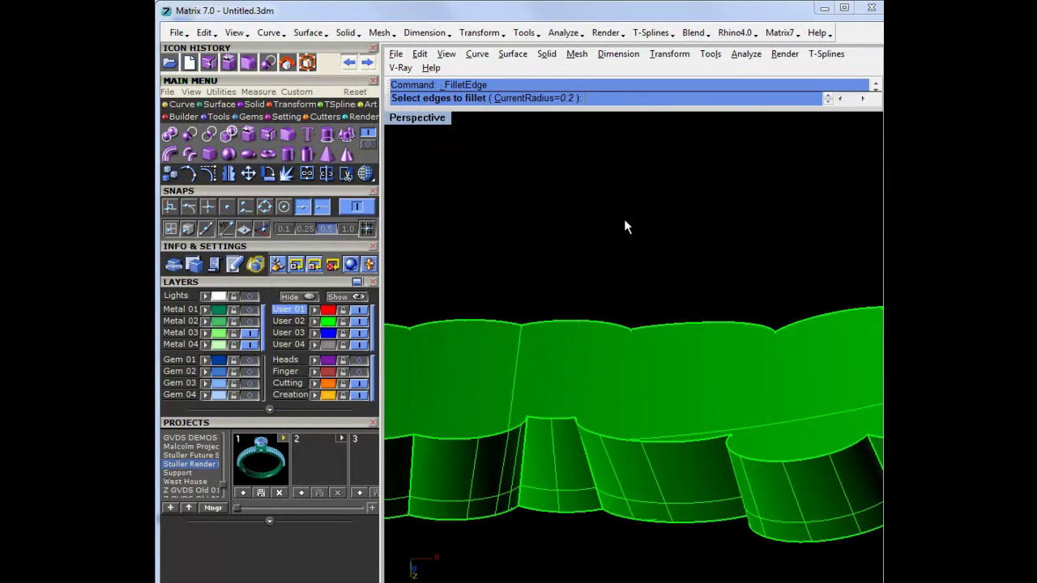
{"action": "type", "text": ".01"}
{"action": "key", "text": "Return"}
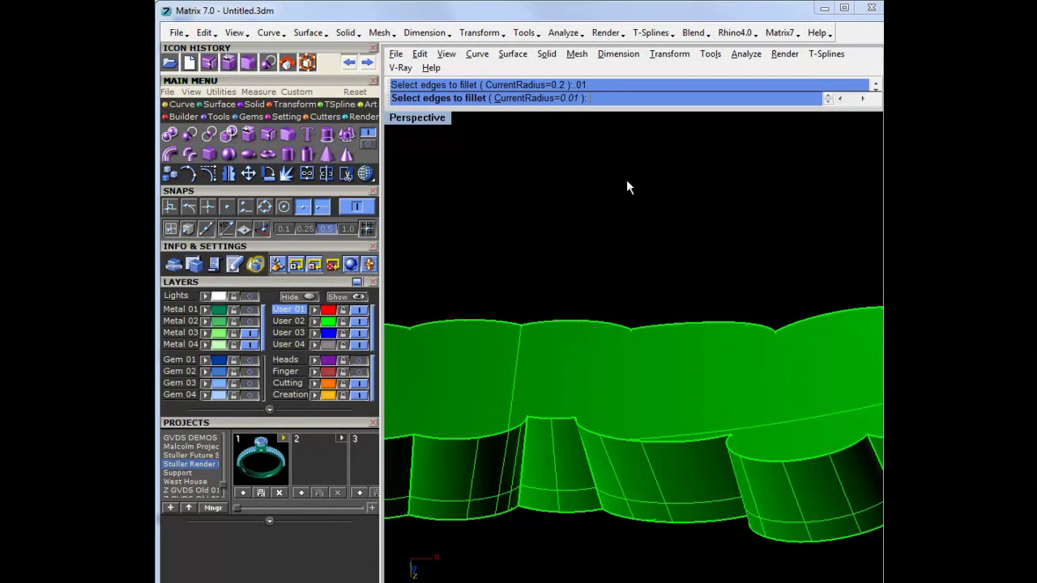
{"action": "key", "text": "ctrl+z"}
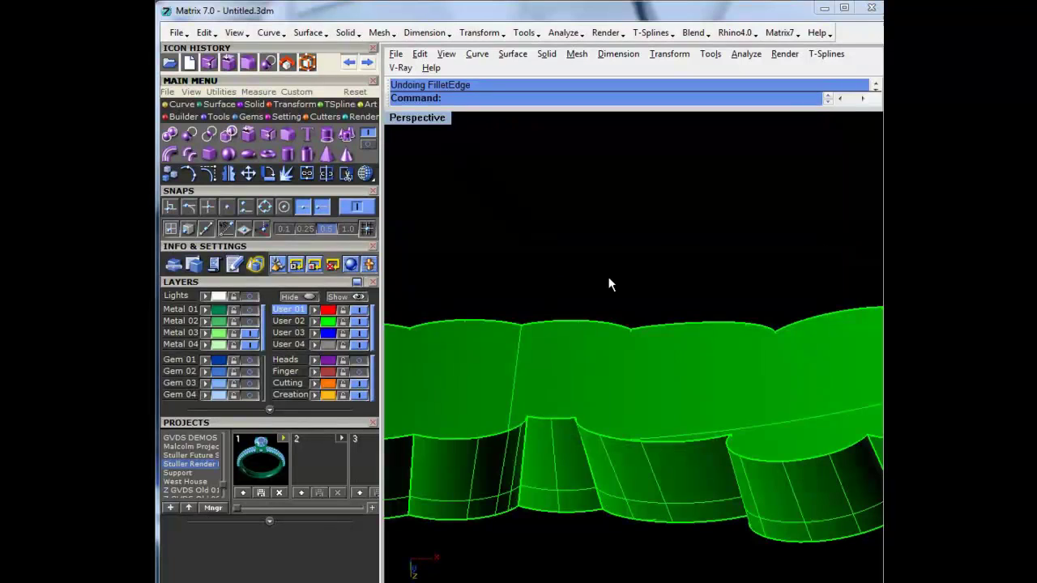
Select one inner scallop edge next to the band's centre notch for an edge fillet with a 0.01 radius
{"action": "left_click", "coordinate": [287, 132]}
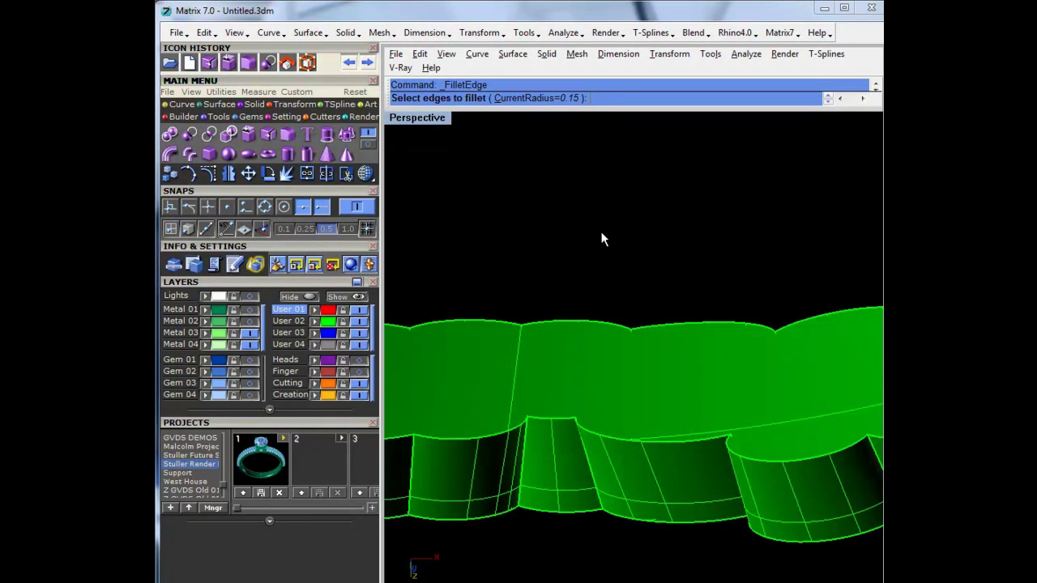
{"action": "type", "text": ".01"}
{"action": "key", "text": "Return"}
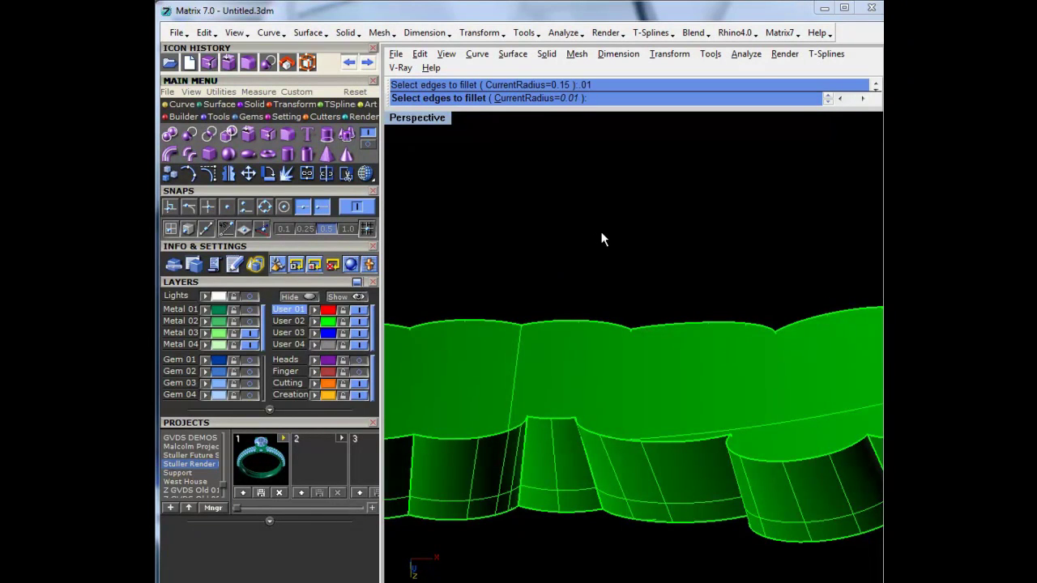
{"action": "left_click", "coordinate": [619, 442]}
{"action": "key", "text": "Return"}
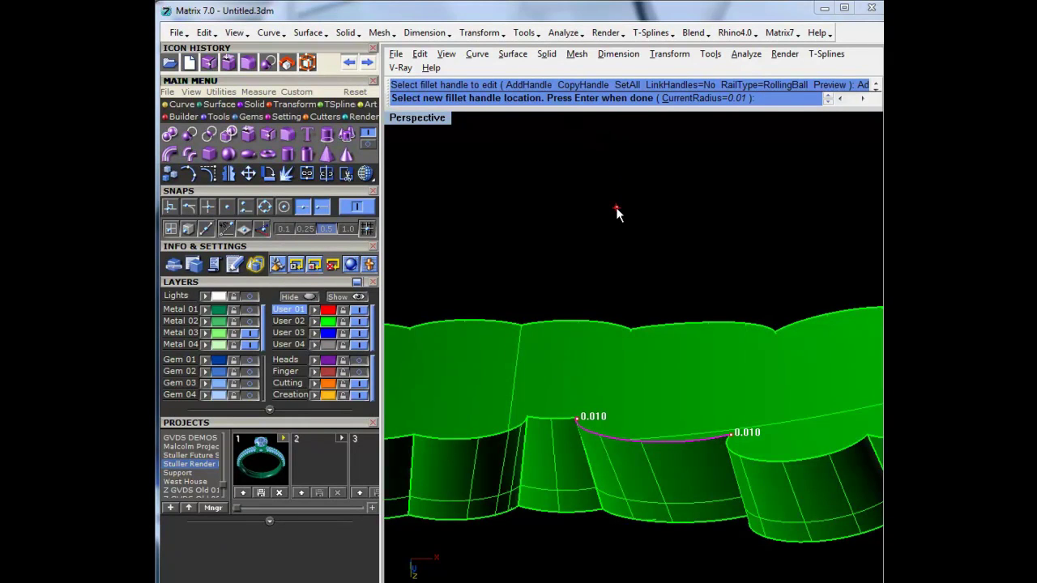
Add a 0.15 radius handle at the middle of the scallop edge, build the variable fillet, and undo it
{"action": "type", "text": ".15"}
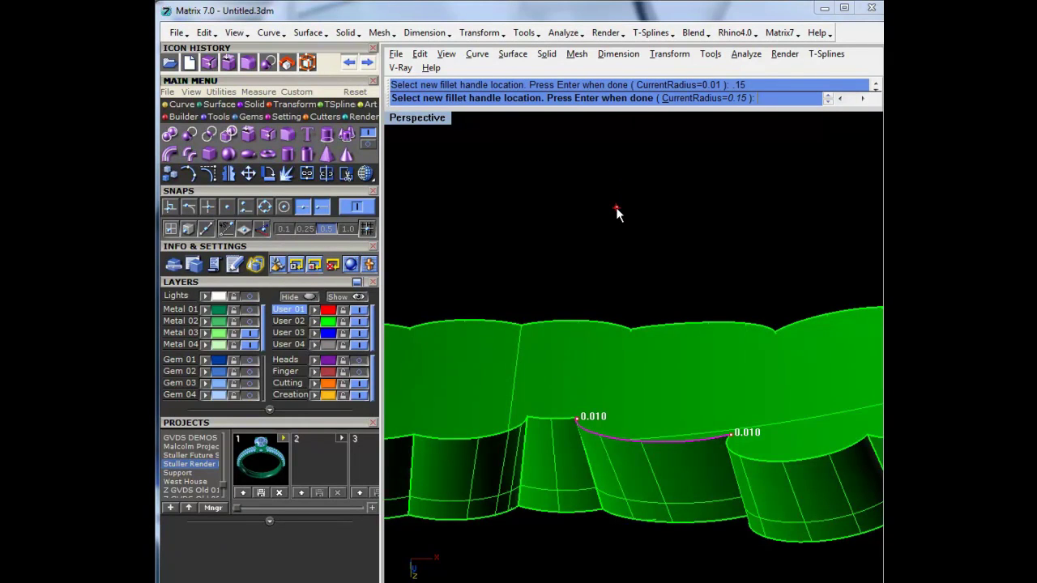
{"action": "left_click", "coordinate": [644, 443]}
{"action": "key", "text": "Return"}
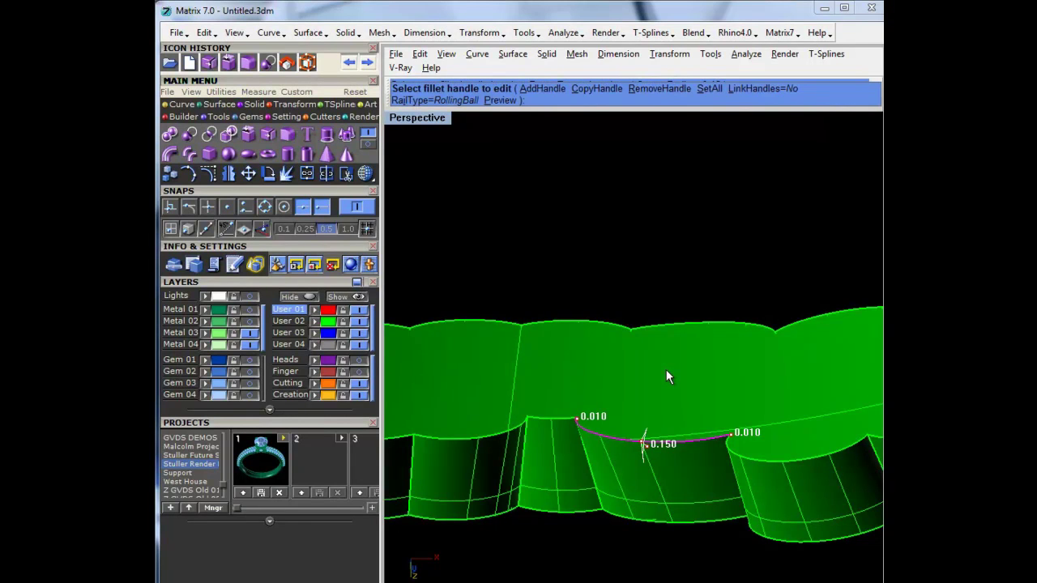
{"action": "key", "text": "Return"}
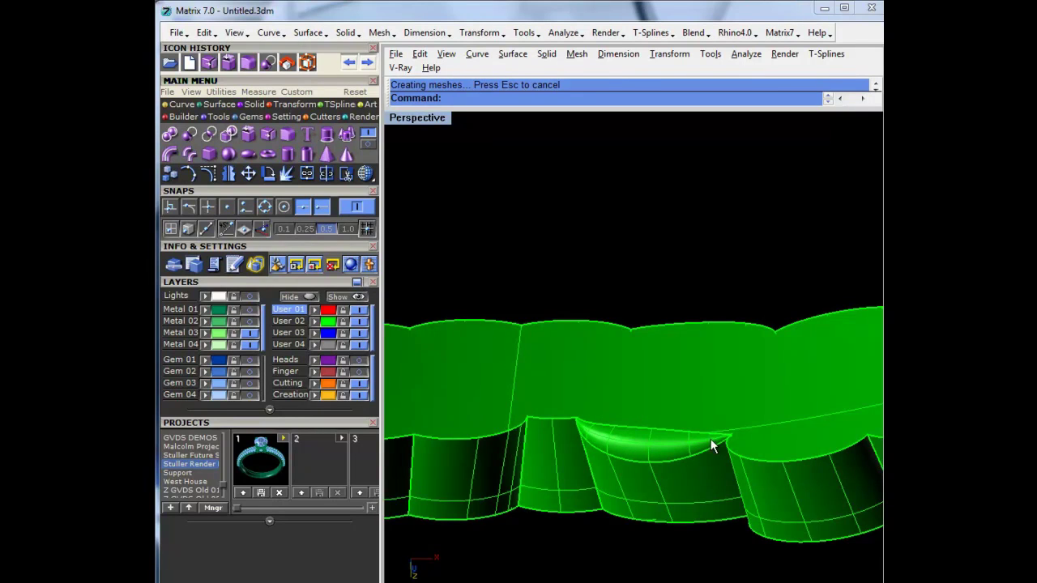
{"action": "right_click_drag", "start_coordinate": [715, 433], "coordinate": [644, 449]}
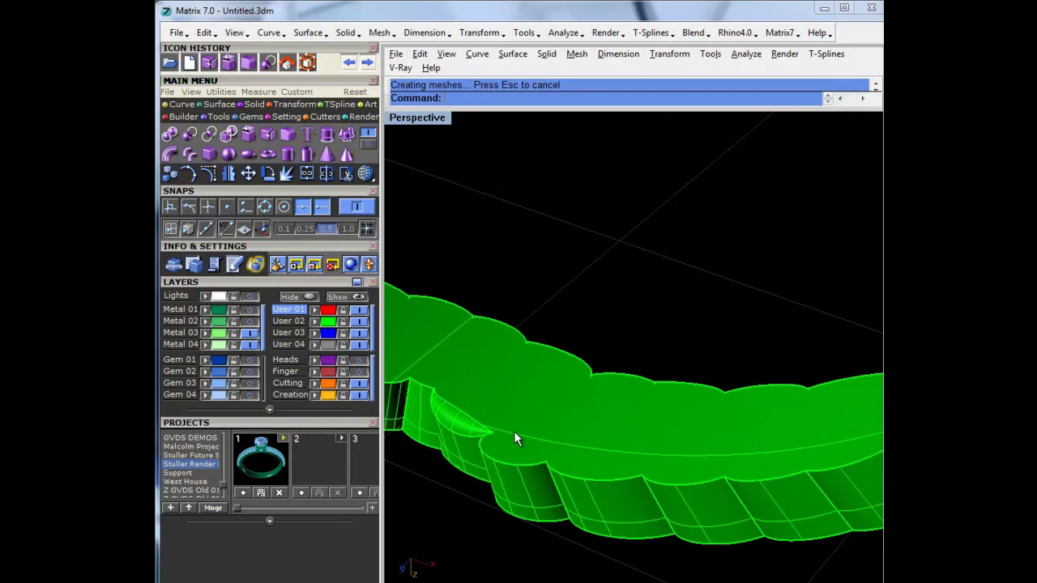
{"action": "key", "text": "ctrl+z"}
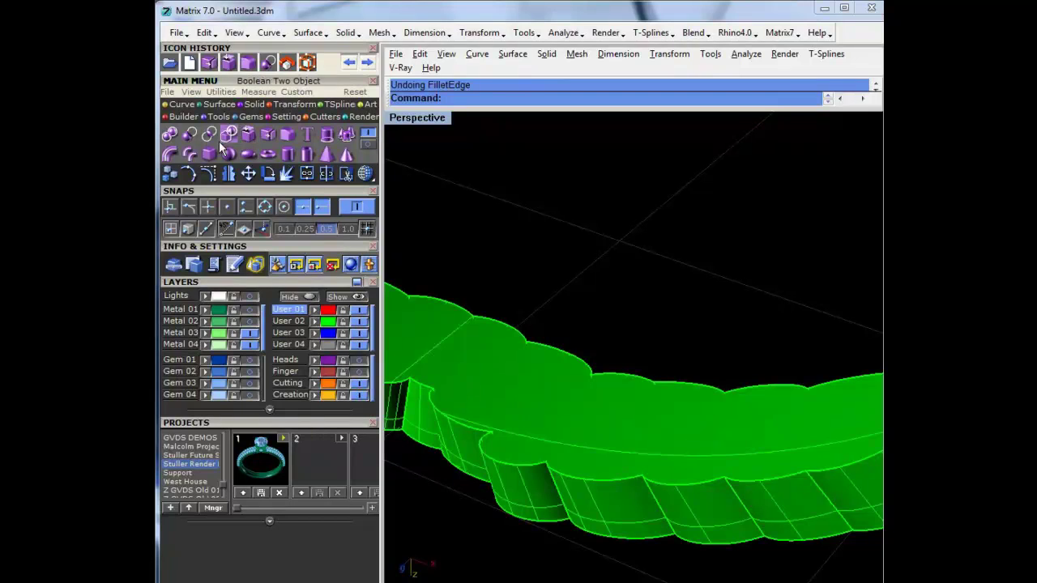
Select three neighbouring inner scallop edges and the edge wrapping around the band's end for a fillet with a 0.01 radius
{"action": "left_click", "coordinate": [289, 132]}
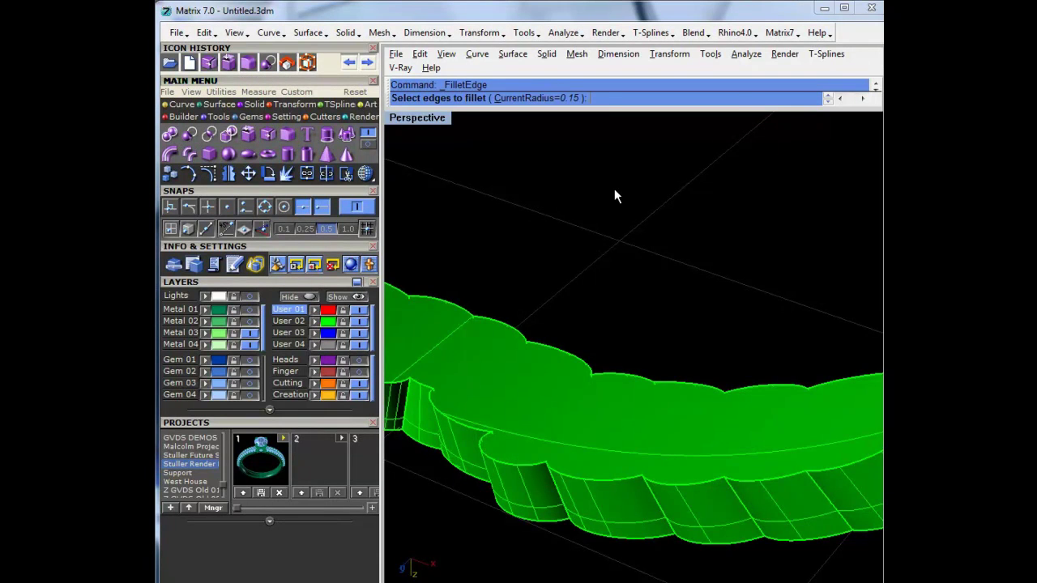
{"action": "type", "text": ".01"}
{"action": "key", "text": "Return"}
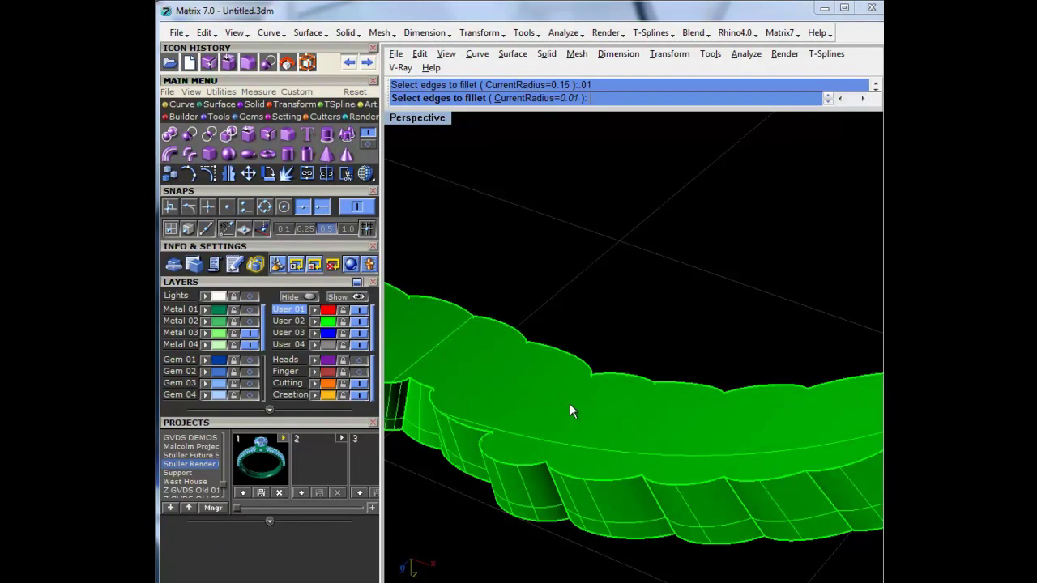
{"action": "left_click", "coordinate": [603, 484]}
{"action": "left_click", "coordinate": [674, 482]}
{"action": "left_click", "coordinate": [748, 484]}
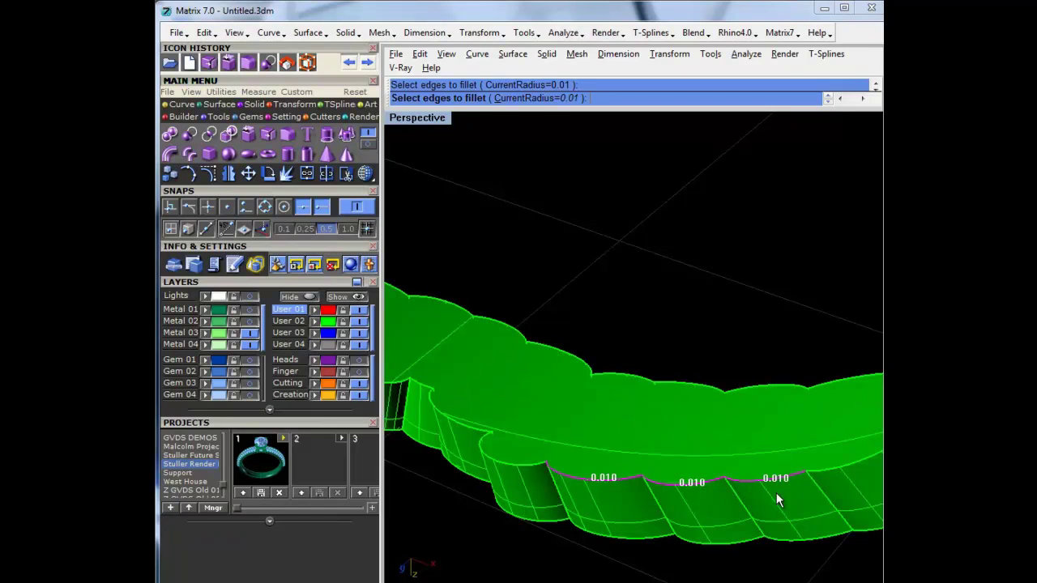
{"action": "right_click_drag", "start_coordinate": [775, 492], "coordinate": [719, 502]}
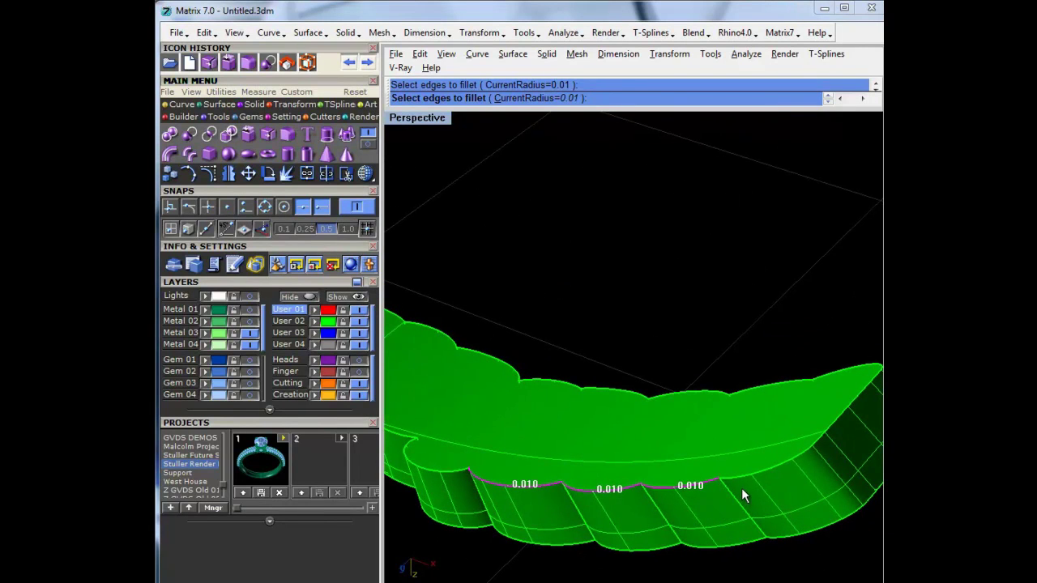
{"action": "left_click", "coordinate": [742, 475]}
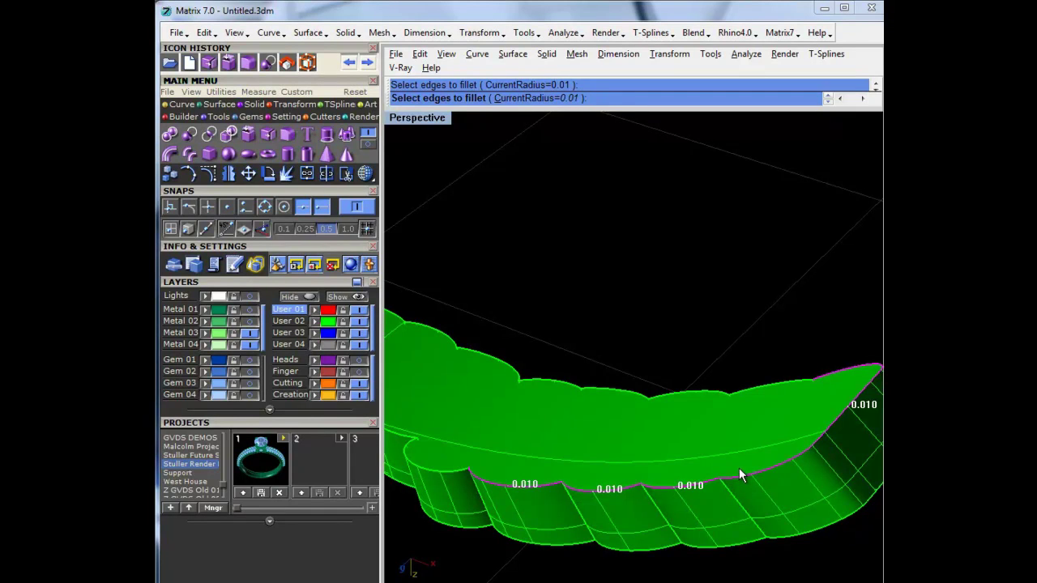
{"action": "key", "text": "Return"}
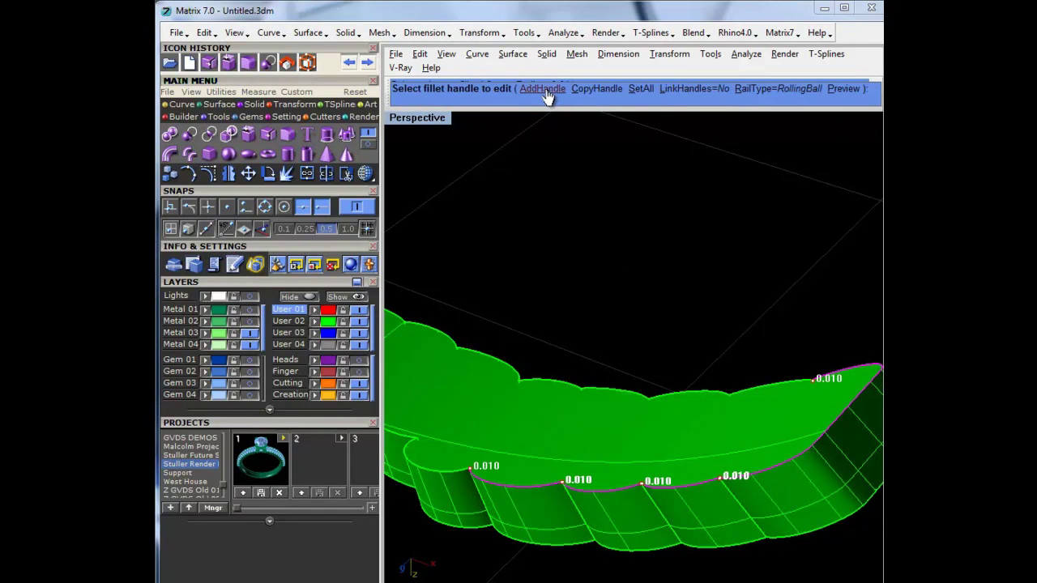
Add 0.15 radius handles at the middle of the three scallops and along the wrapping end edge, and build the variable fillet
{"action": "left_click", "coordinate": [544, 90]}
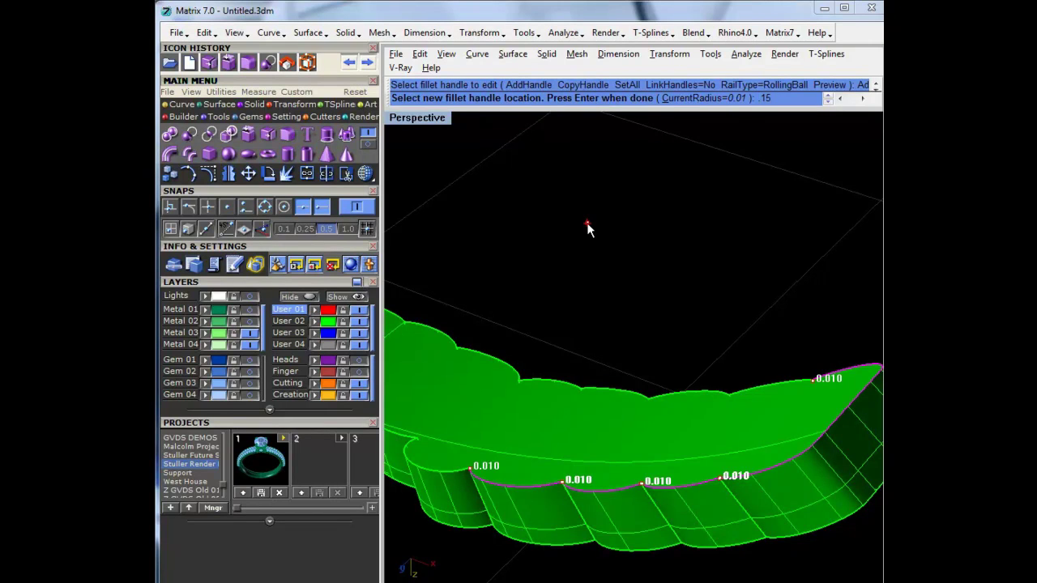
{"action": "key", "text": "Return"}
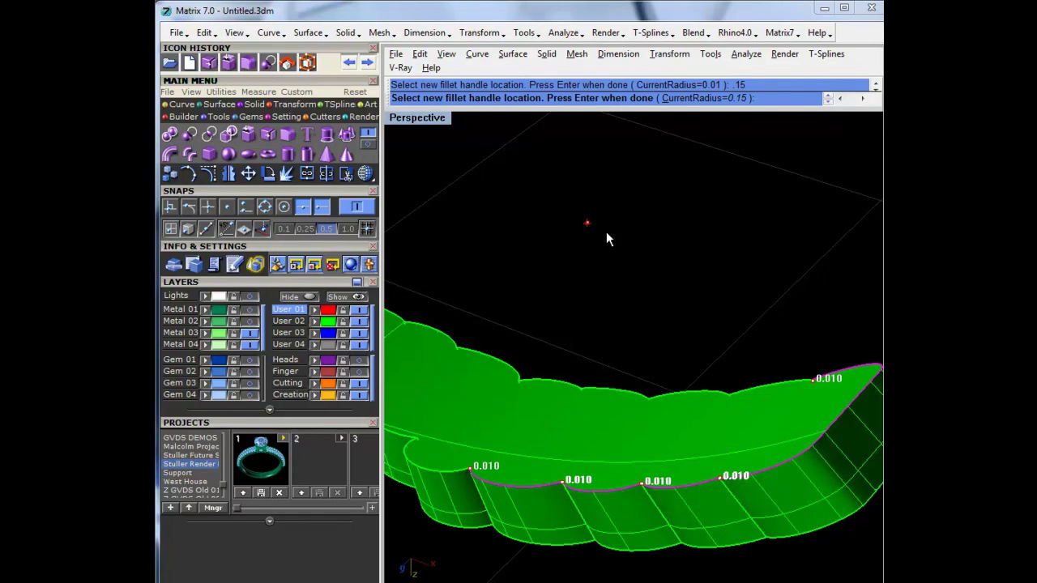
{"action": "left_click", "coordinate": [508, 486]}
{"action": "left_click", "coordinate": [597, 490]}
{"action": "left_click", "coordinate": [679, 486]}
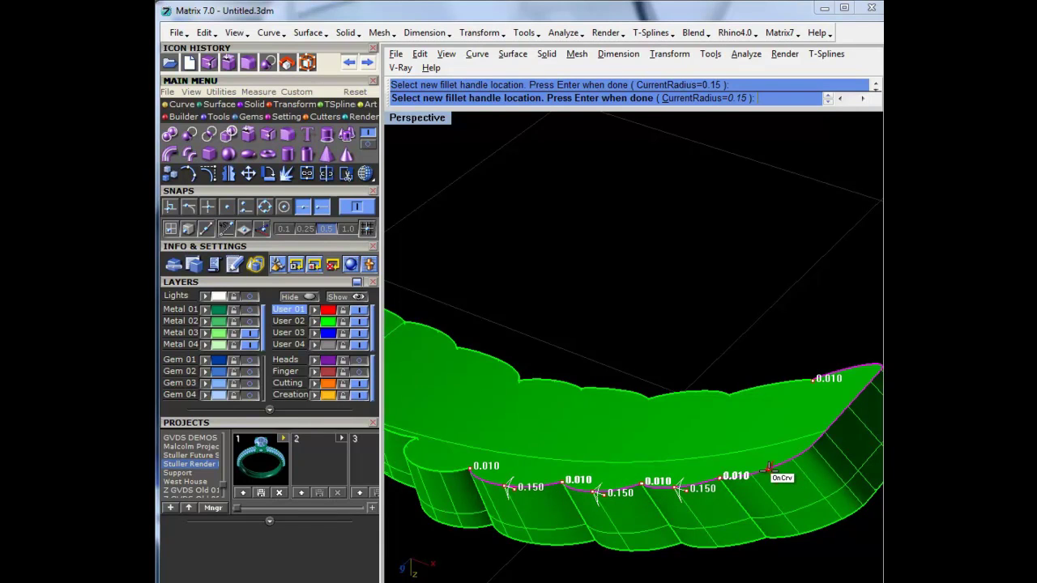
{"action": "left_click", "coordinate": [769, 469]}
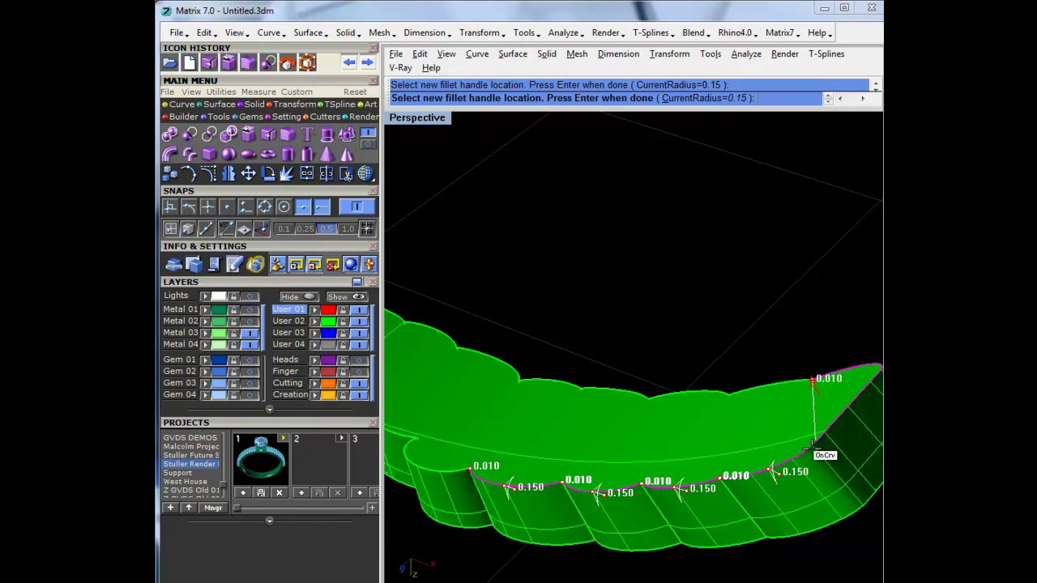
{"action": "left_click", "coordinate": [848, 408]}
{"action": "right_click_drag", "start_coordinate": [616, 437], "coordinate": [582, 459]}
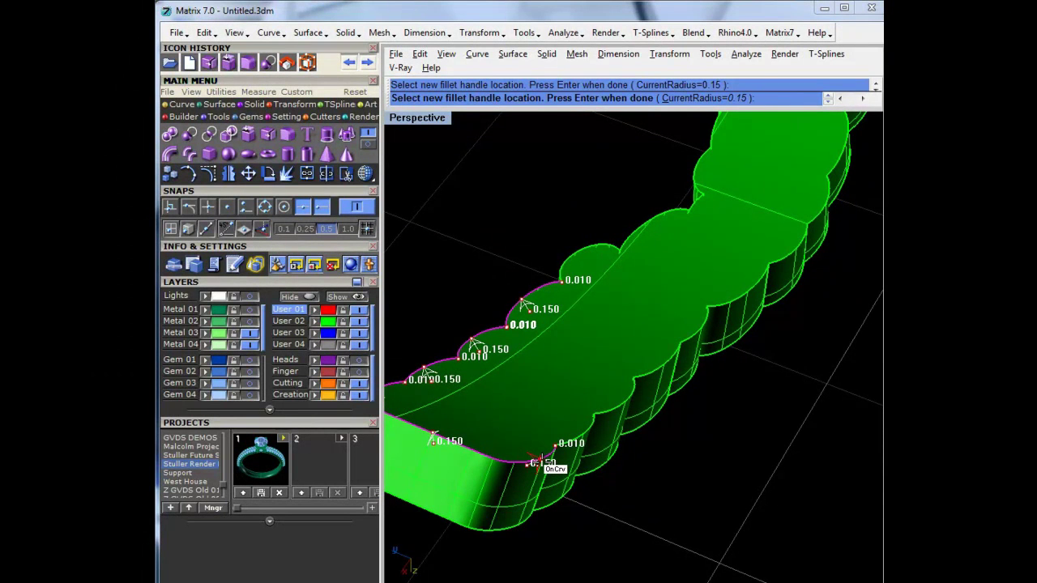
{"action": "key", "text": "Return"}
{"action": "key", "text": "Return"}
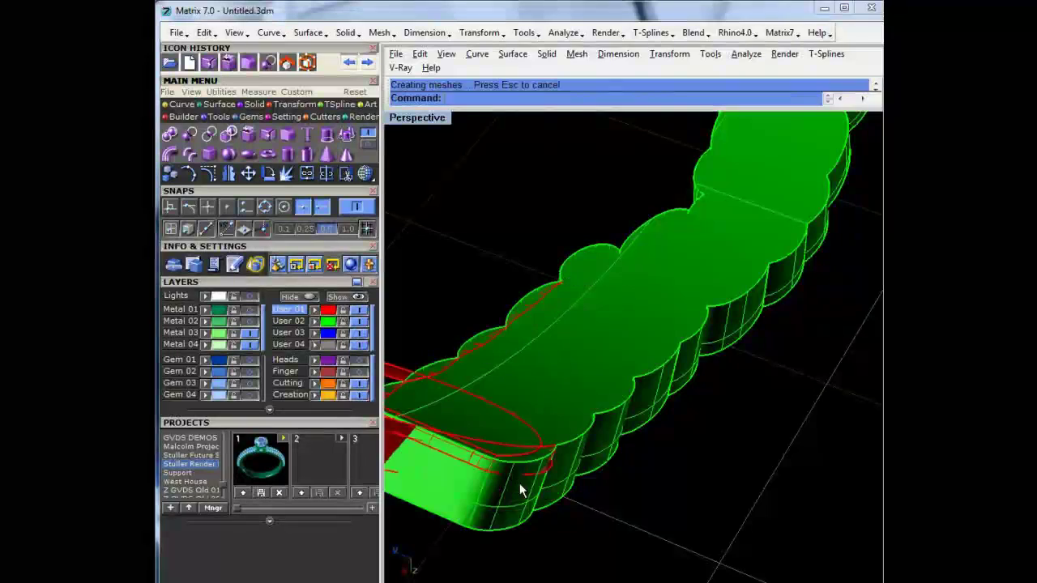
Examine the variable fillet surfaces along the scallops and the band's end, and undo the fillet
{"action": "right_click_drag", "start_coordinate": [519, 483], "coordinate": [822, 458]}
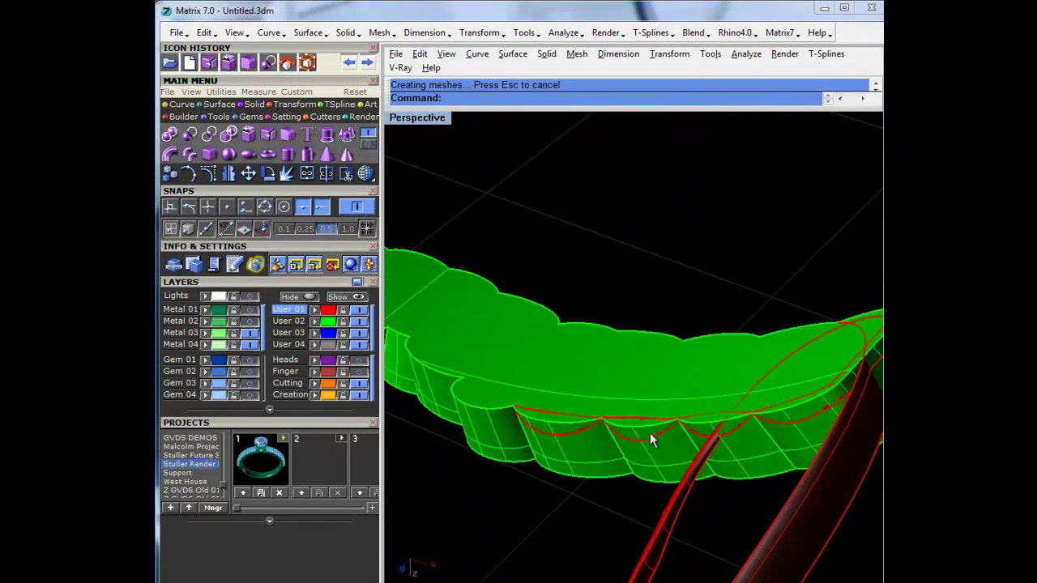
{"action": "scroll", "coordinate": [862, 366], "scroll_direction": "up", "scroll_amount": 5}
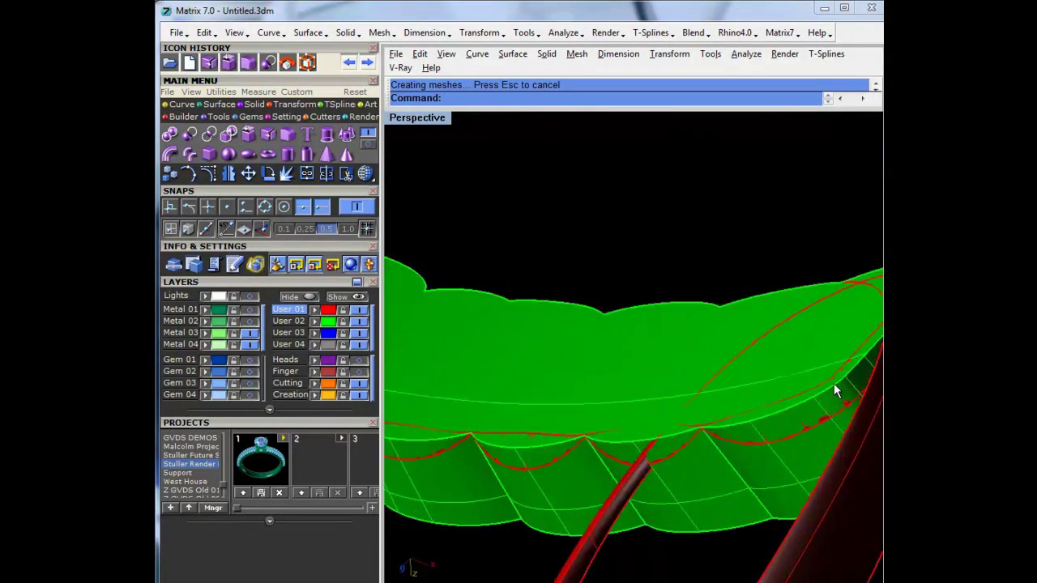
{"action": "scroll", "coordinate": [830, 385], "scroll_direction": "down", "scroll_amount": 5}
{"action": "right_click_drag", "start_coordinate": [830, 386], "coordinate": [657, 582]}
{"action": "key", "text": "ctrl+z"}
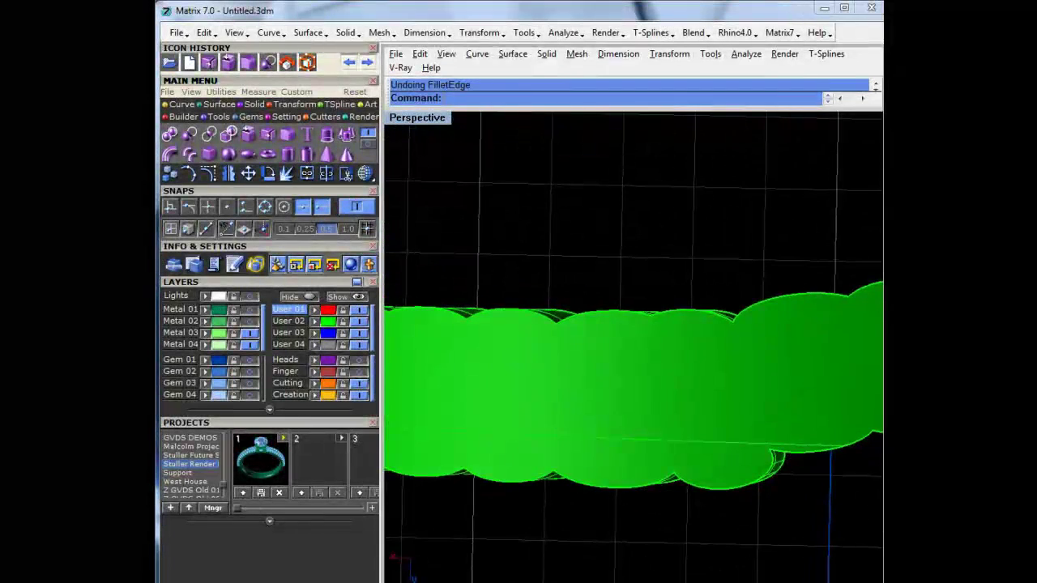
Start duplicating edges, picking the inner scallop edges and the end edge at one end of the band
{"action": "scroll", "coordinate": [642, 396], "scroll_direction": "down", "scroll_amount": 14}
{"action": "right_click_drag", "start_coordinate": [689, 458], "coordinate": [697, 352]}
{"action": "scroll", "coordinate": [698, 371], "scroll_direction": "up", "scroll_amount": 6}
{"action": "scroll", "coordinate": [697, 369], "scroll_direction": "up", "scroll_amount": 2}
{"action": "right_click_drag", "start_coordinate": [564, 394], "coordinate": [566, 454]}
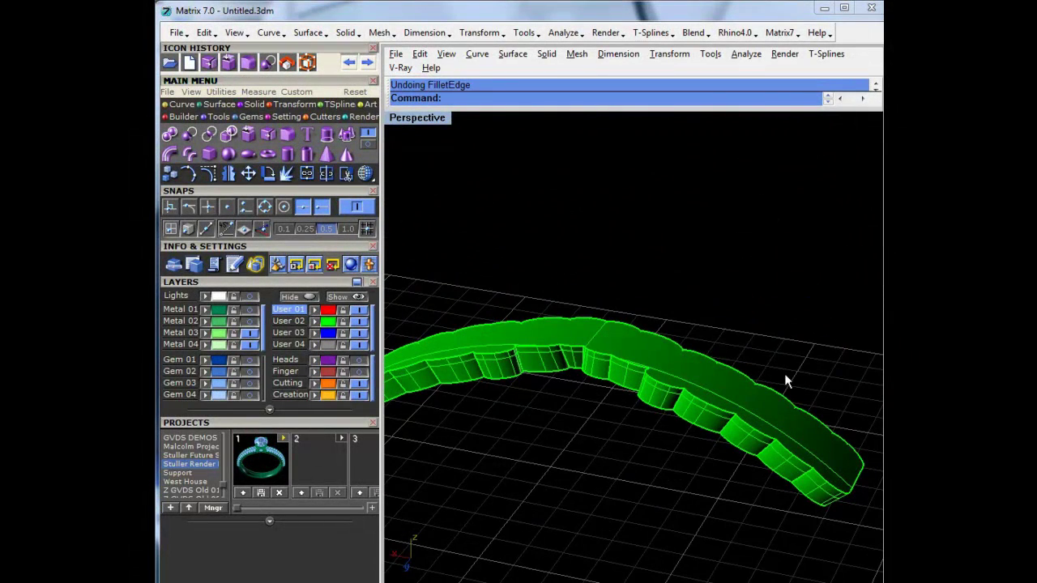
{"action": "right_click_drag", "start_coordinate": [614, 418], "coordinate": [615, 385], "text": "shift"}
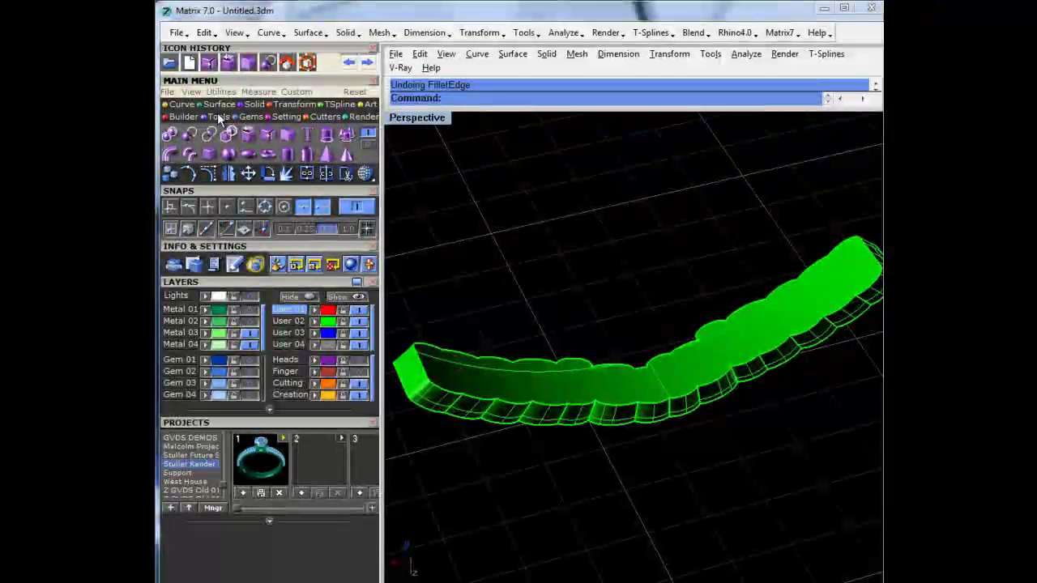
{"action": "left_click", "coordinate": [183, 104]}
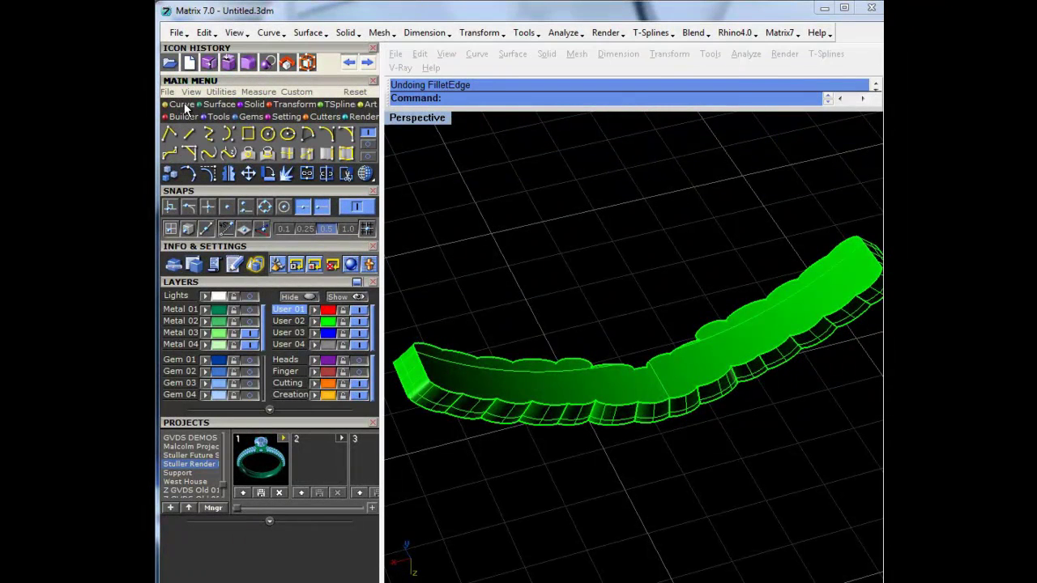
{"action": "left_click", "coordinate": [329, 153]}
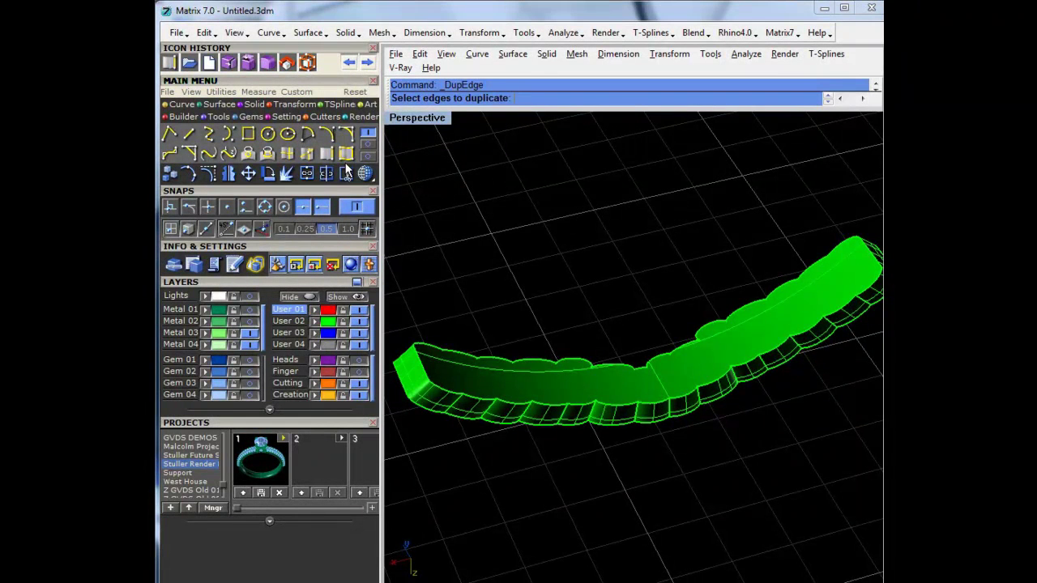
{"action": "left_click", "coordinate": [452, 349]}
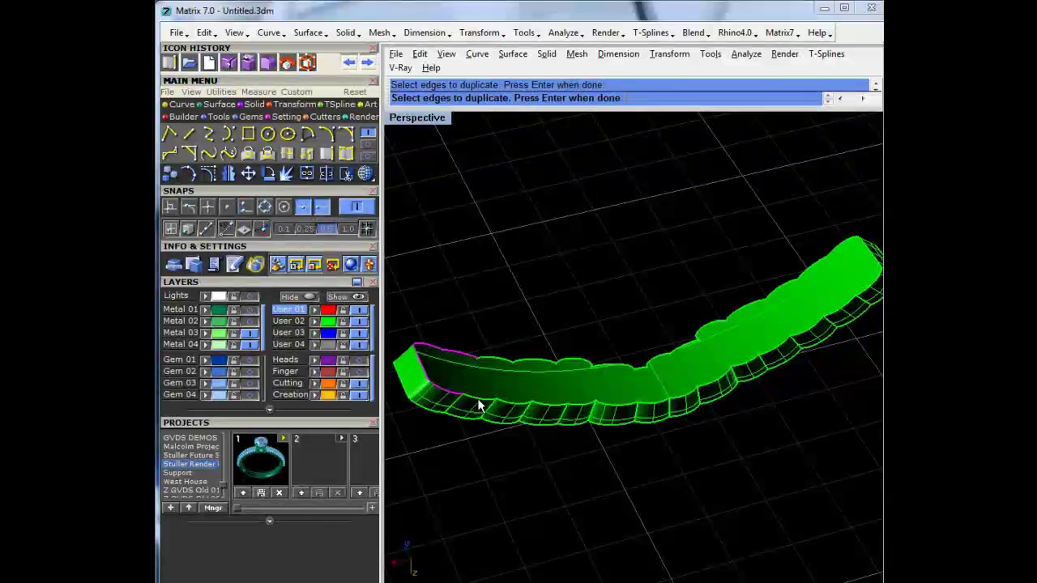
{"action": "right_click_drag", "start_coordinate": [478, 397], "coordinate": [617, 338]}
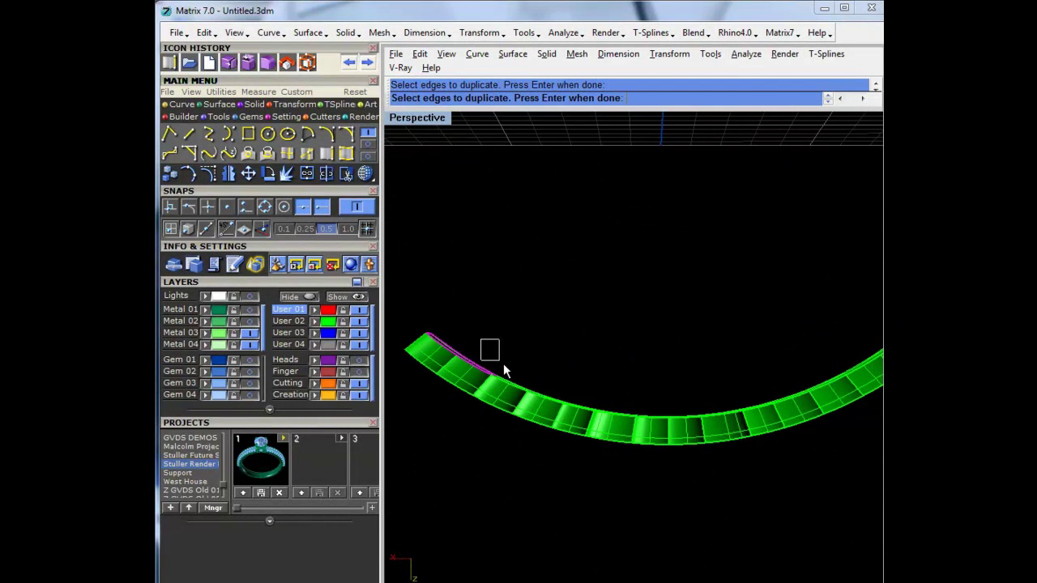
Add the remaining inner scallop edges to the duplication, create the edge curves, and join them into one closed curve
{"action": "left_click_drag", "start_coordinate": [552, 401], "coordinate": [596, 414]}
{"action": "left_click_drag", "start_coordinate": [558, 373], "coordinate": [684, 427]}
{"action": "left_click_drag", "start_coordinate": [630, 369], "coordinate": [754, 431]}
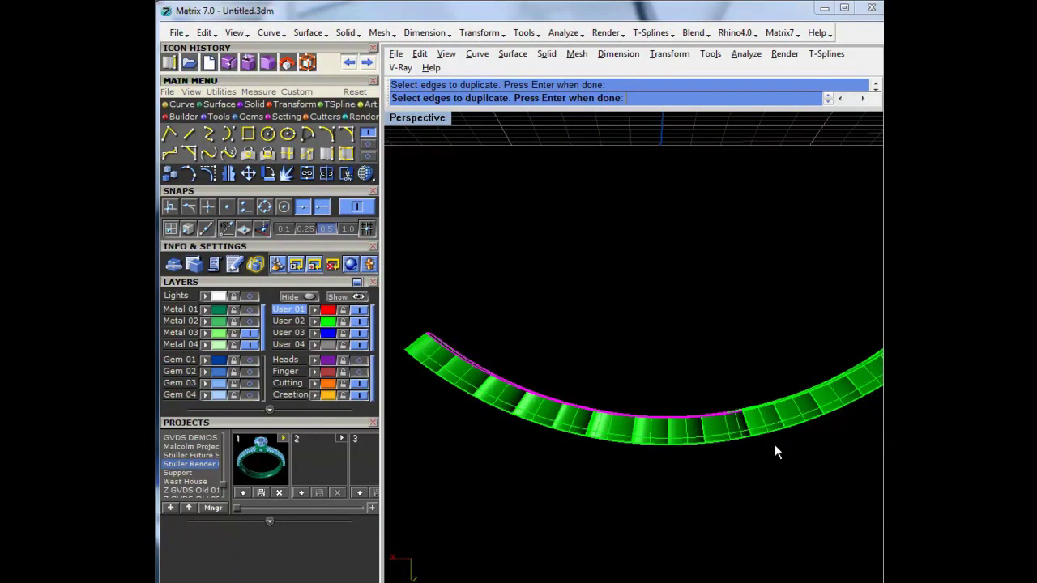
{"action": "right_click_drag", "start_coordinate": [775, 447], "coordinate": [695, 485], "text": "shift"}
{"action": "left_click_drag", "start_coordinate": [618, 407], "coordinate": [715, 475]}
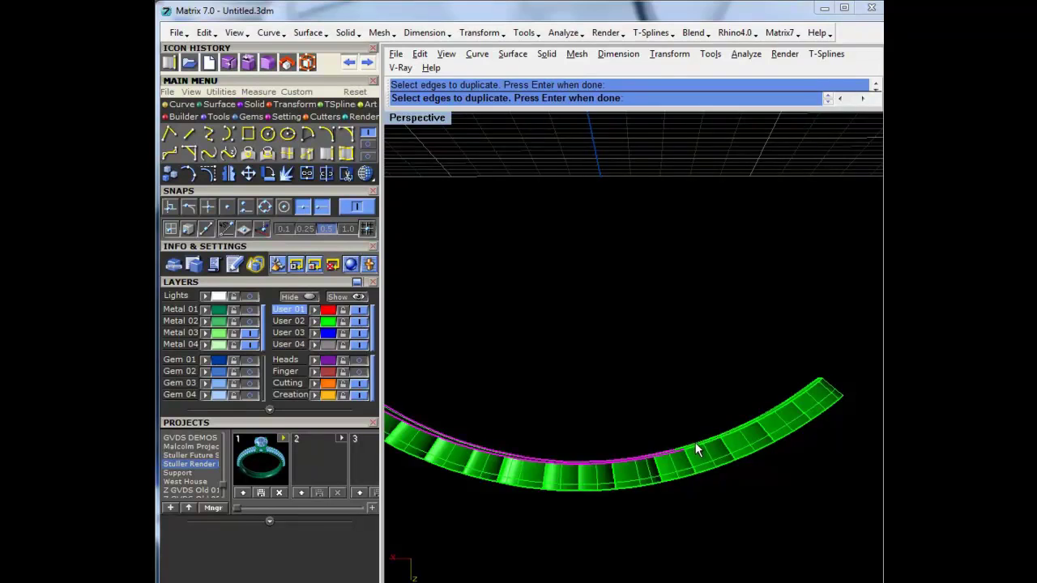
{"action": "mouse_move", "coordinate": [695, 442]}
{"action": "right_mouse_down"}
{"action": "mouse_move", "coordinate": [699, 466]}
{"action": "mouse_move", "coordinate": [705, 457]}
{"action": "right_mouse_up"}
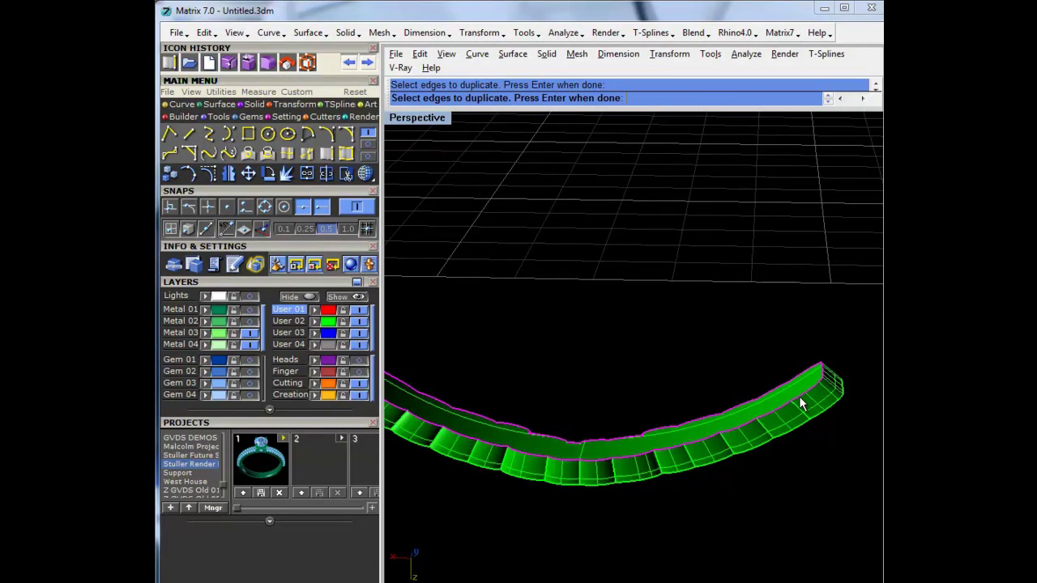
{"action": "right_click_drag", "start_coordinate": [810, 394], "coordinate": [691, 480]}
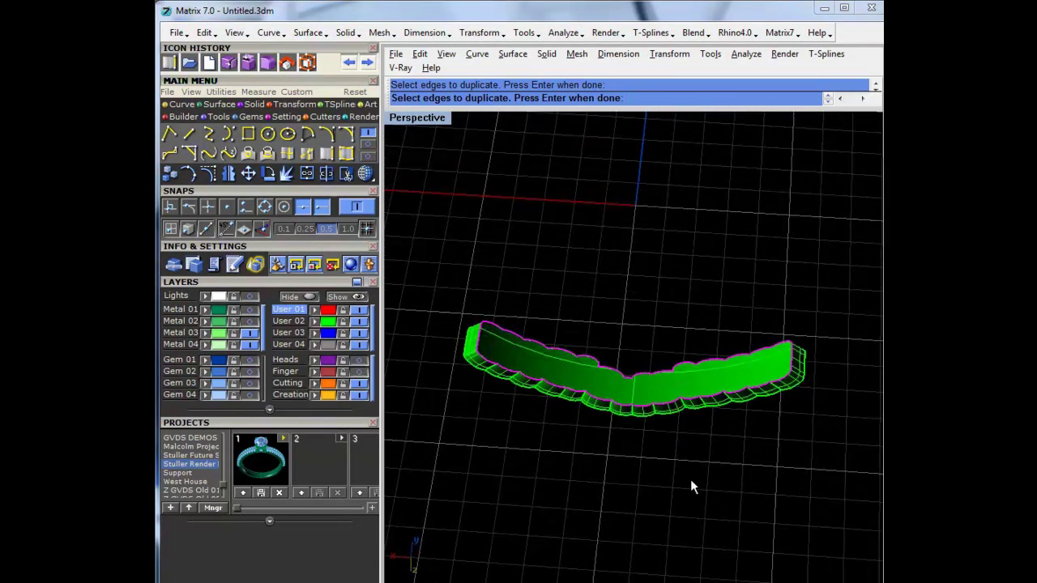
{"action": "key", "text": "Return"}
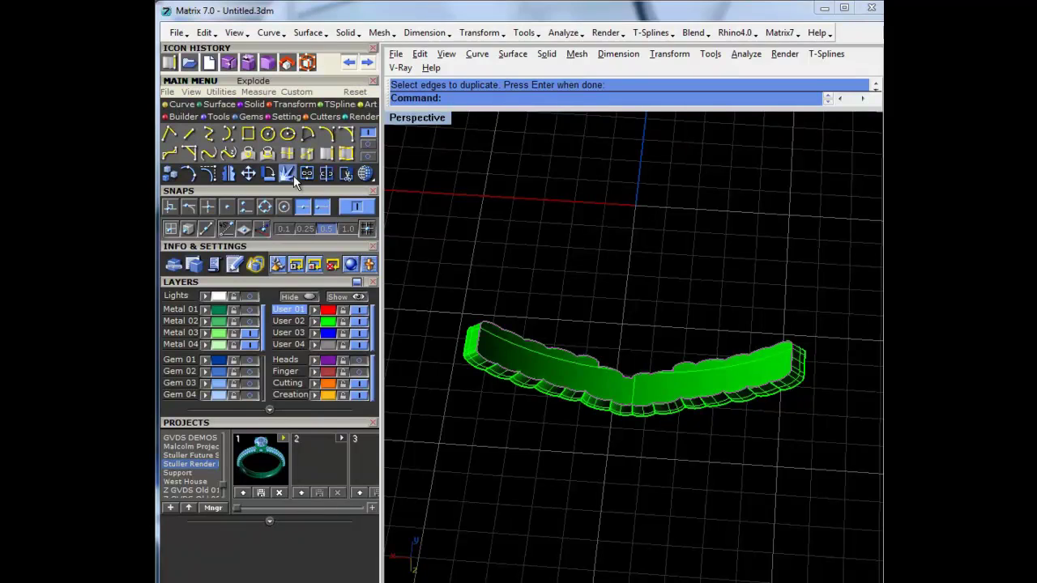
{"action": "left_click", "coordinate": [307, 175]}
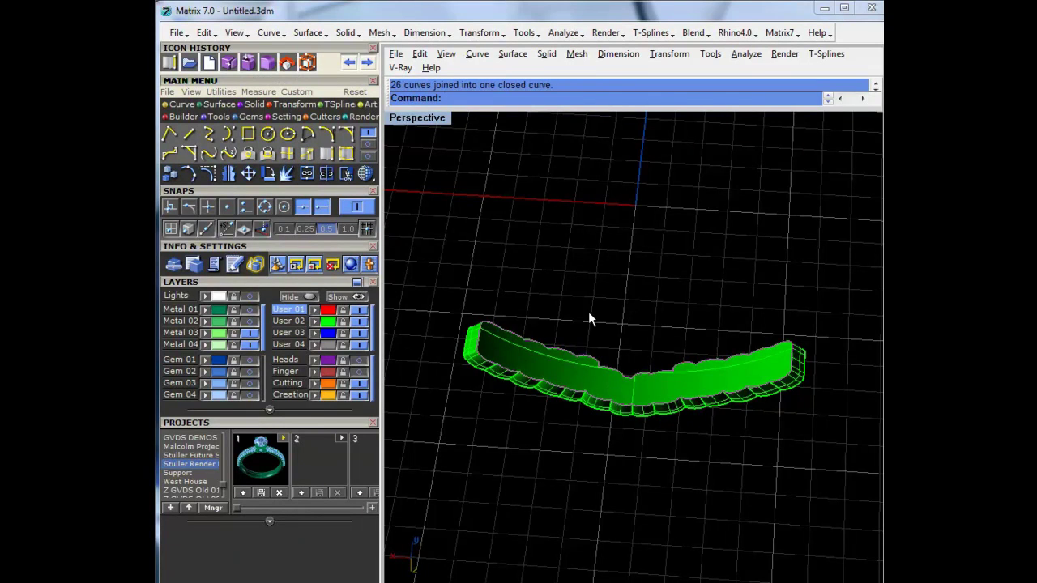
Pipe the joined inner edge curve with a small uniform radius set freehand beside the notch between two scallops
{"action": "scroll", "coordinate": [592, 357], "scroll_direction": "up", "scroll_amount": 5}
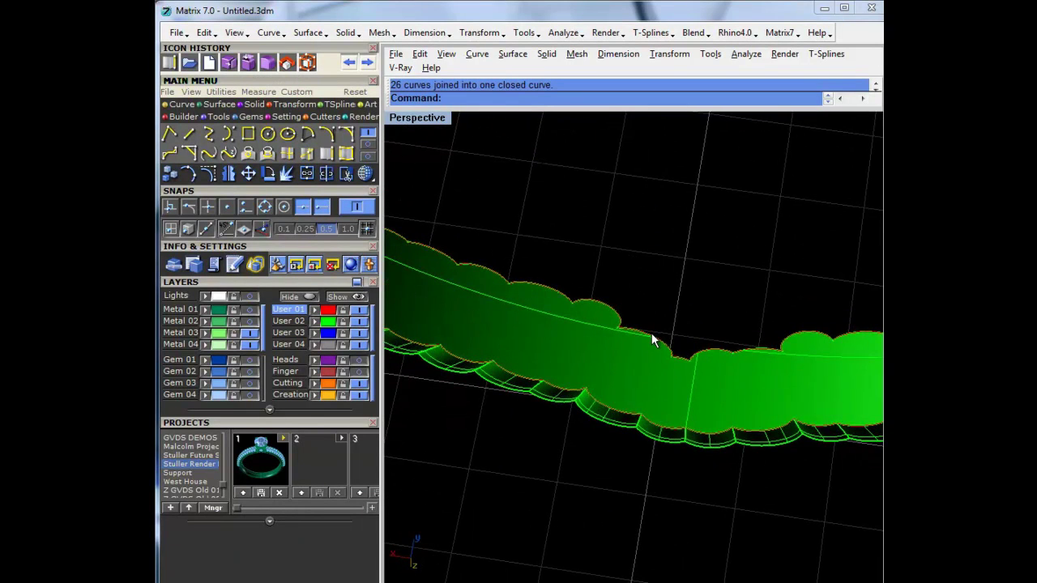
{"action": "left_click", "coordinate": [651, 336]}
{"action": "left_click", "coordinate": [688, 371]}
{"action": "scroll", "coordinate": [645, 338], "scroll_direction": "down", "scroll_amount": 5}
{"action": "right_click_drag", "start_coordinate": [612, 408], "coordinate": [595, 478]}
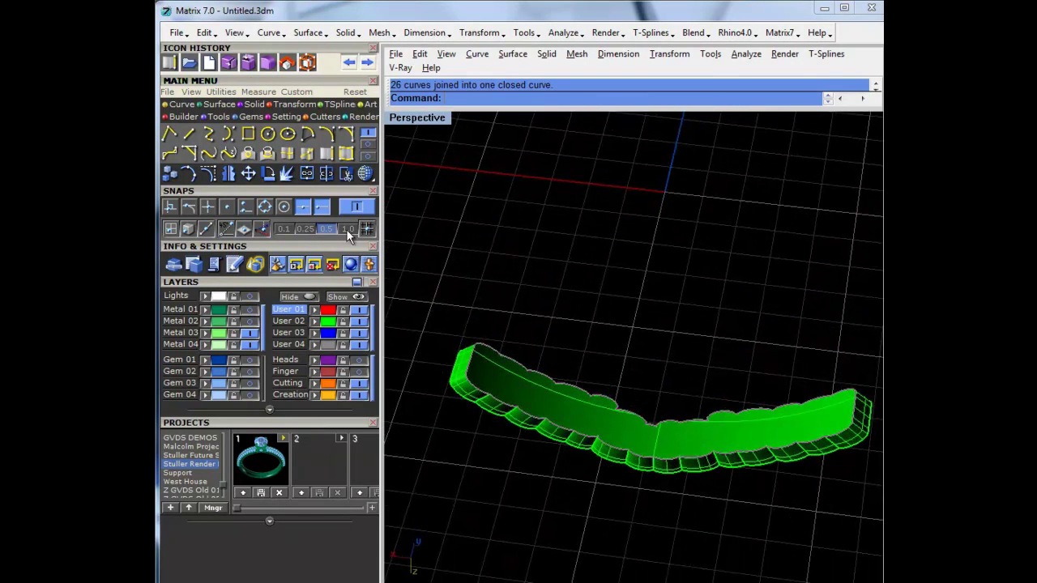
{"action": "left_click", "coordinate": [247, 106]}
{"action": "left_click", "coordinate": [170, 155]}
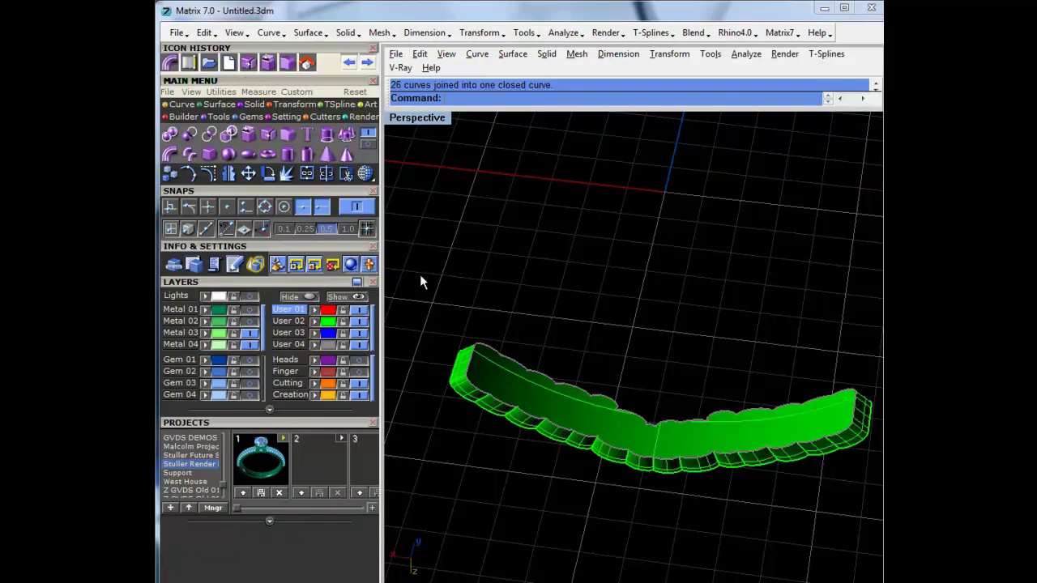
{"action": "scroll", "coordinate": [820, 436], "scroll_direction": "up", "scroll_amount": 5}
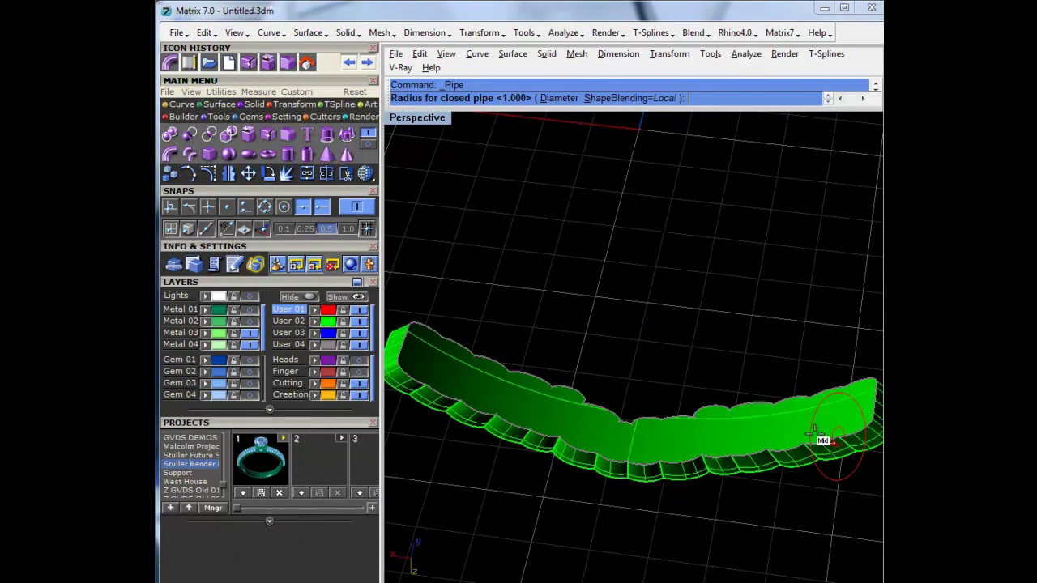
{"action": "right_click_drag", "start_coordinate": [834, 434], "coordinate": [626, 419], "text": "shift"}
{"action": "scroll", "coordinate": [640, 417], "scroll_direction": "up", "scroll_amount": 3}
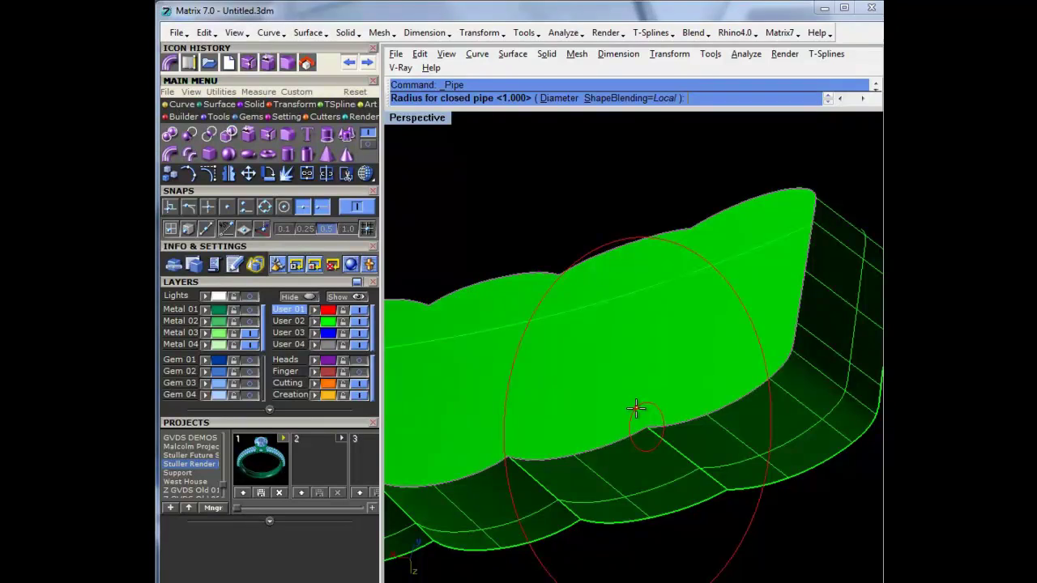
{"action": "left_click", "coordinate": [635, 408]}
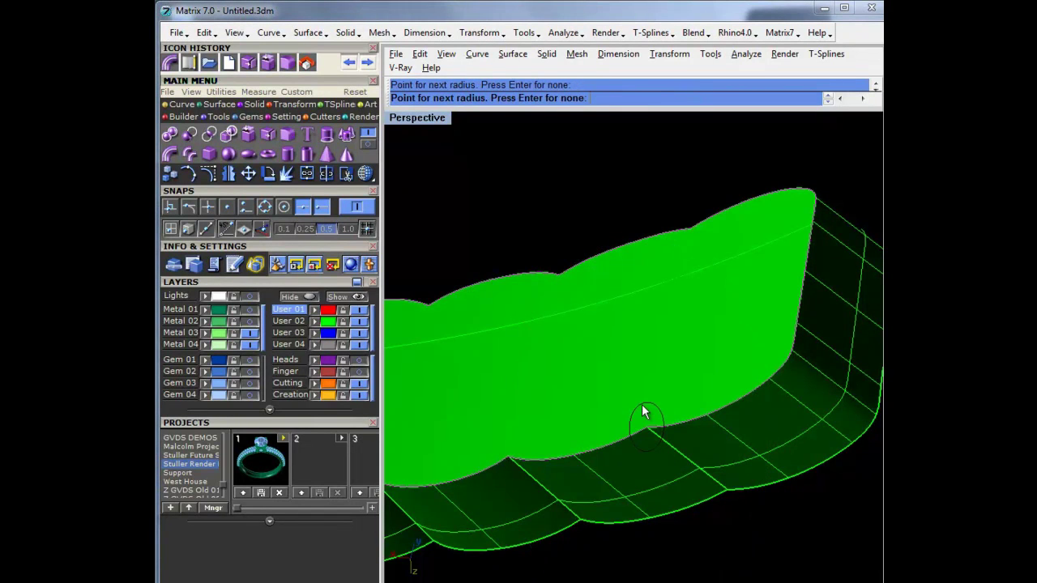
{"action": "key", "text": "Return"}
Examine the pipe along the band's inner scallops, especially at the sharp notches and around the end
{"action": "scroll", "coordinate": [603, 407], "scroll_direction": "down", "scroll_amount": 3}
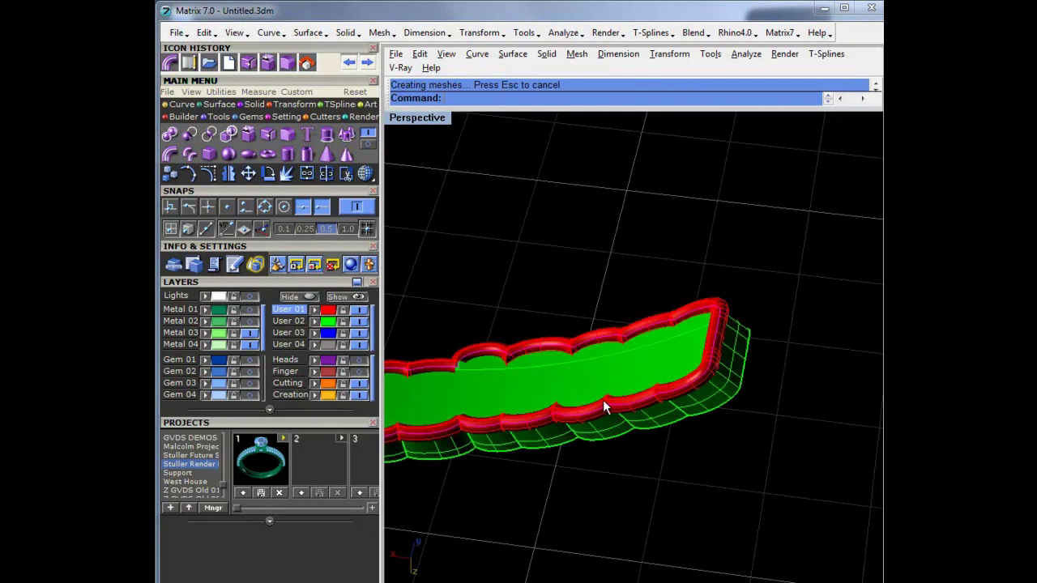
{"action": "right_click_drag", "start_coordinate": [603, 408], "coordinate": [575, 479]}
{"action": "scroll", "coordinate": [502, 311], "scroll_direction": "up", "scroll_amount": 5}
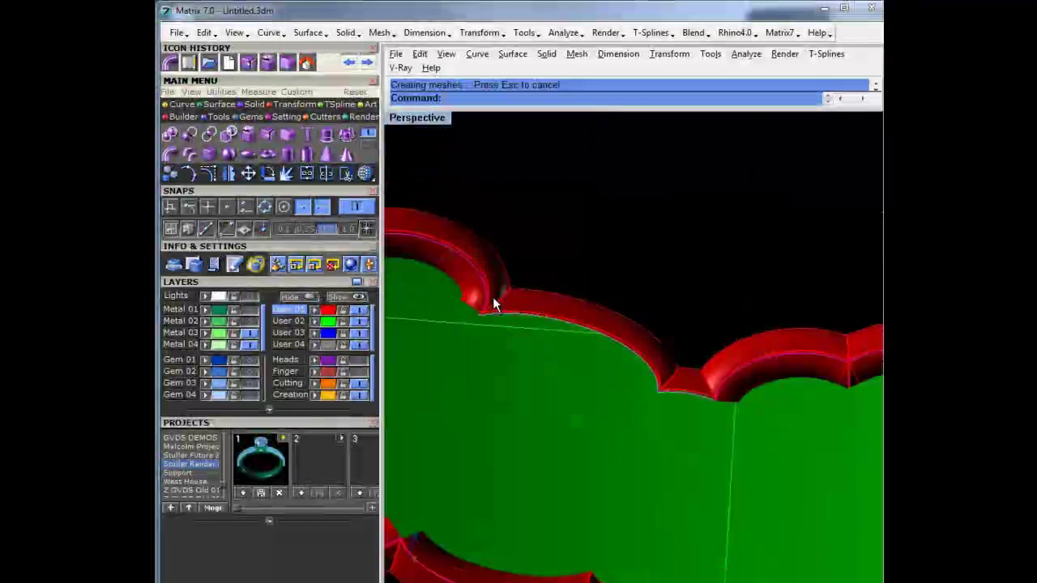
{"action": "right_click_drag", "start_coordinate": [502, 317], "coordinate": [524, 381]}
{"action": "right_click_drag", "start_coordinate": [514, 426], "coordinate": [672, 358]}
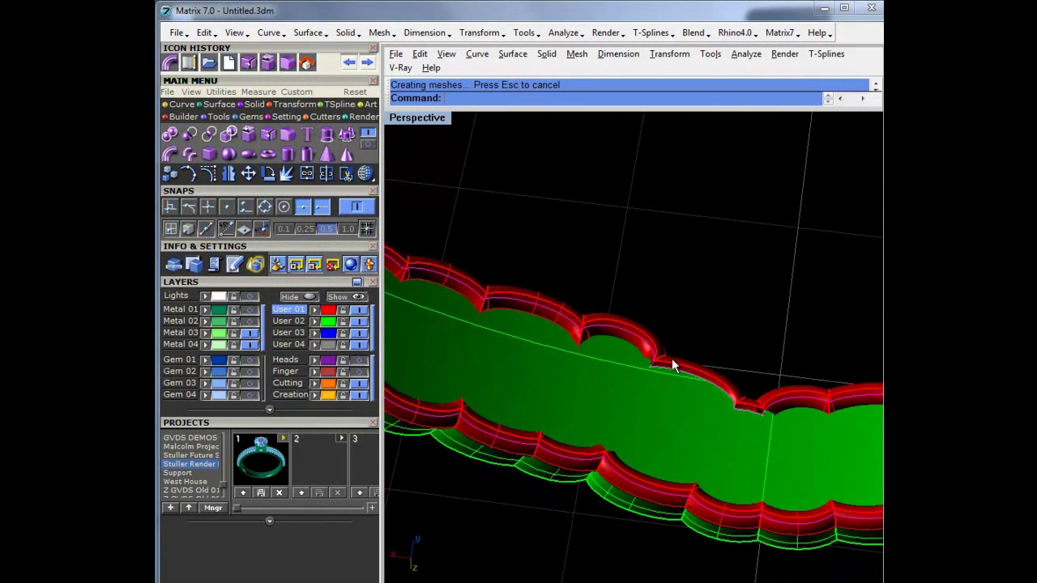
{"action": "right_click_drag", "start_coordinate": [654, 450], "coordinate": [737, 455]}
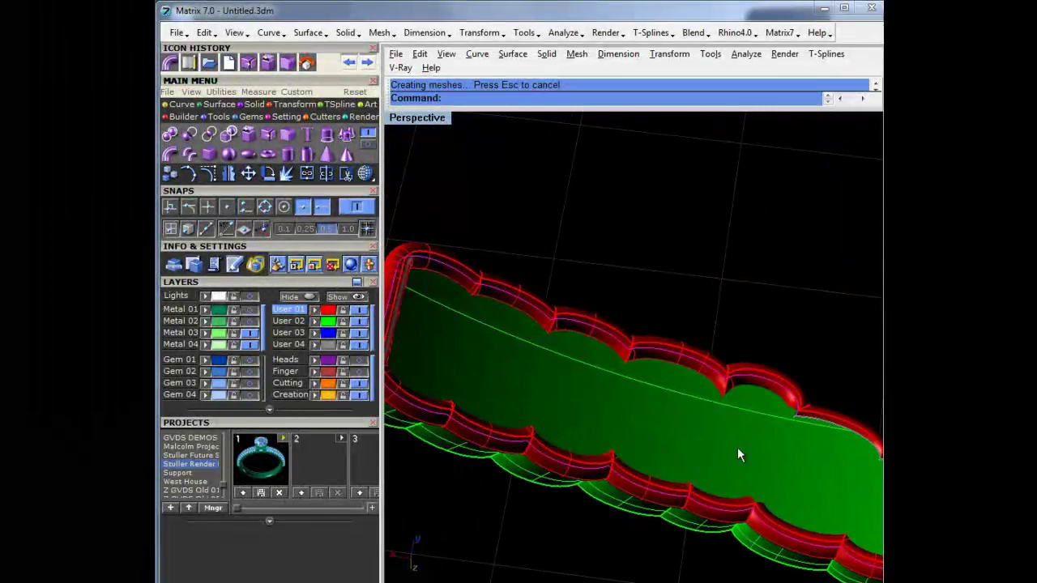
{"action": "right_click_drag", "start_coordinate": [784, 483], "coordinate": [557, 409]}
{"action": "scroll", "coordinate": [655, 377], "scroll_direction": "up", "scroll_amount": 2}
{"action": "scroll", "coordinate": [655, 377], "scroll_direction": "up", "scroll_amount": 2}
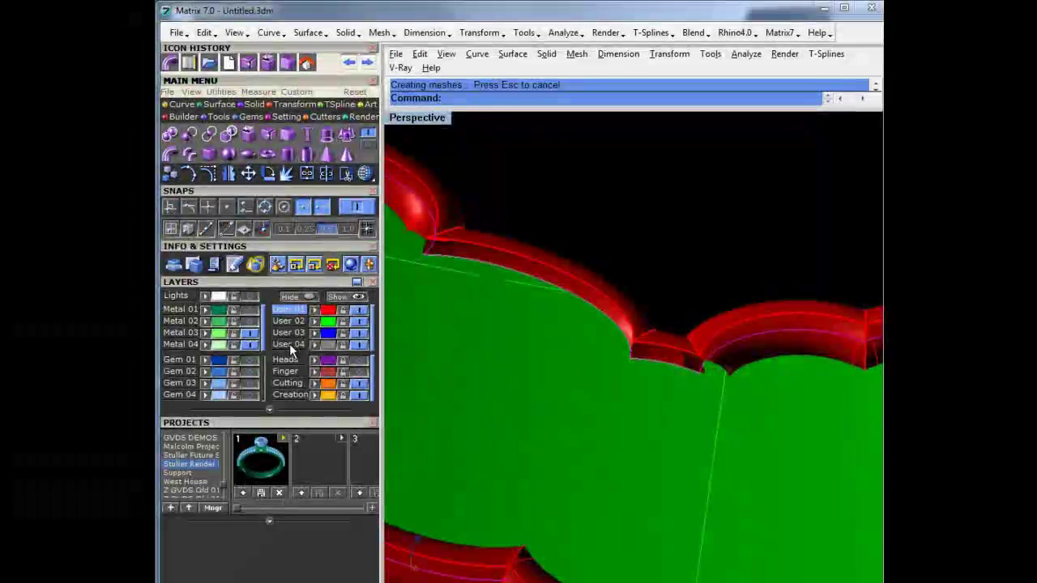
Hide the User 02 layer containing the band and delete the pipe, keeping the edge curve
{"action": "left_click", "coordinate": [358, 322]}
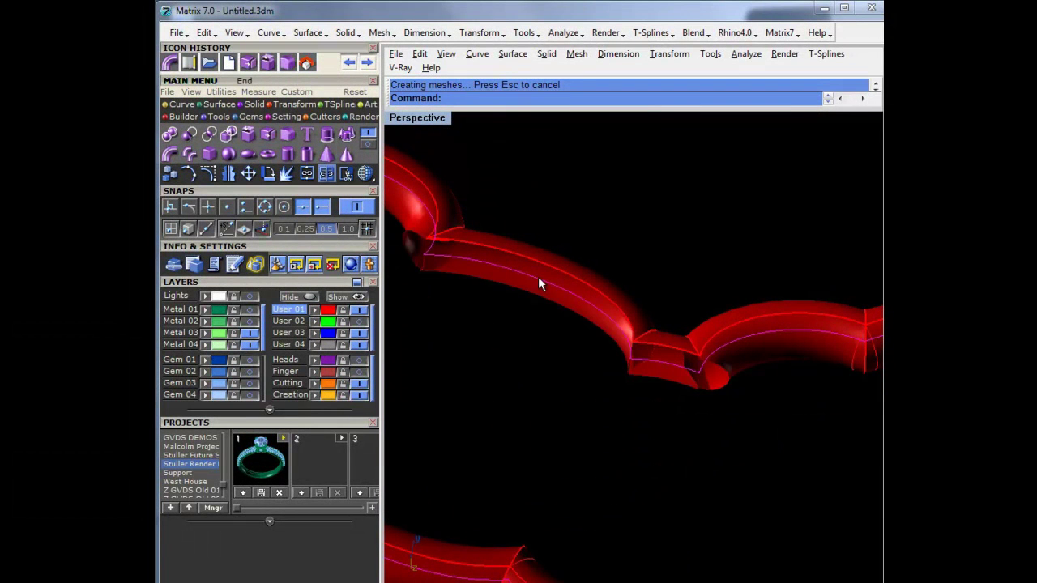
{"action": "scroll", "coordinate": [574, 268], "scroll_direction": "down", "scroll_amount": 8}
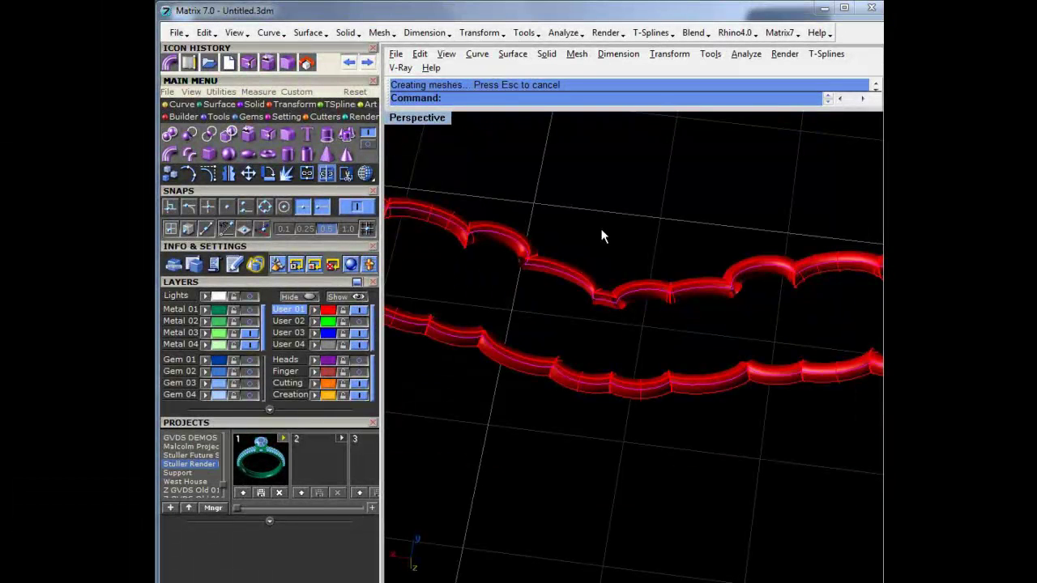
{"action": "left_click", "coordinate": [584, 285]}
{"action": "key", "text": "Delete"}
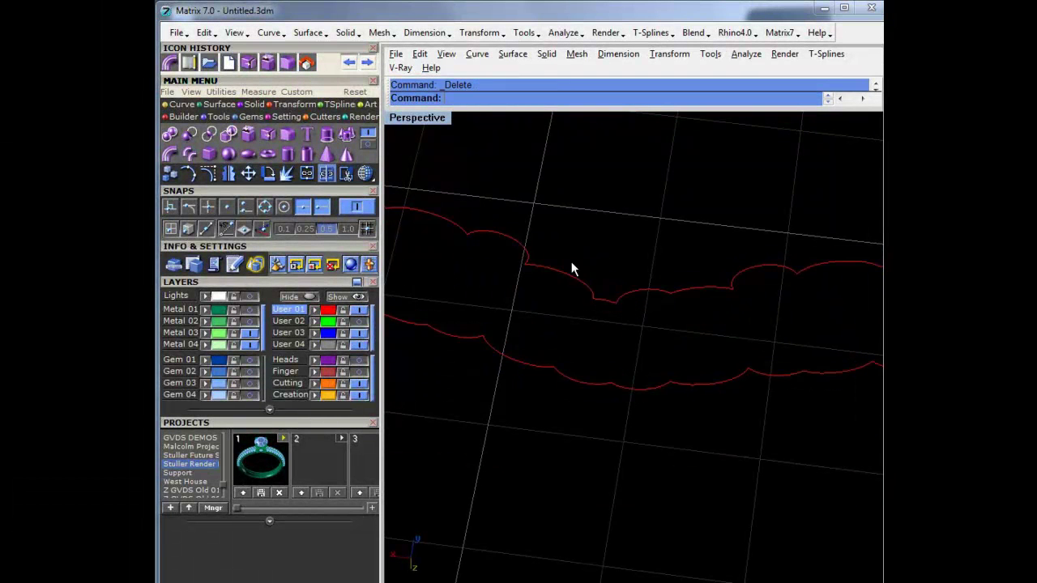
Rebuild the joined edge curve with 200 points at degree 3, deleting the input, after previewing the fit at the notches
{"action": "left_click", "coordinate": [585, 284]}
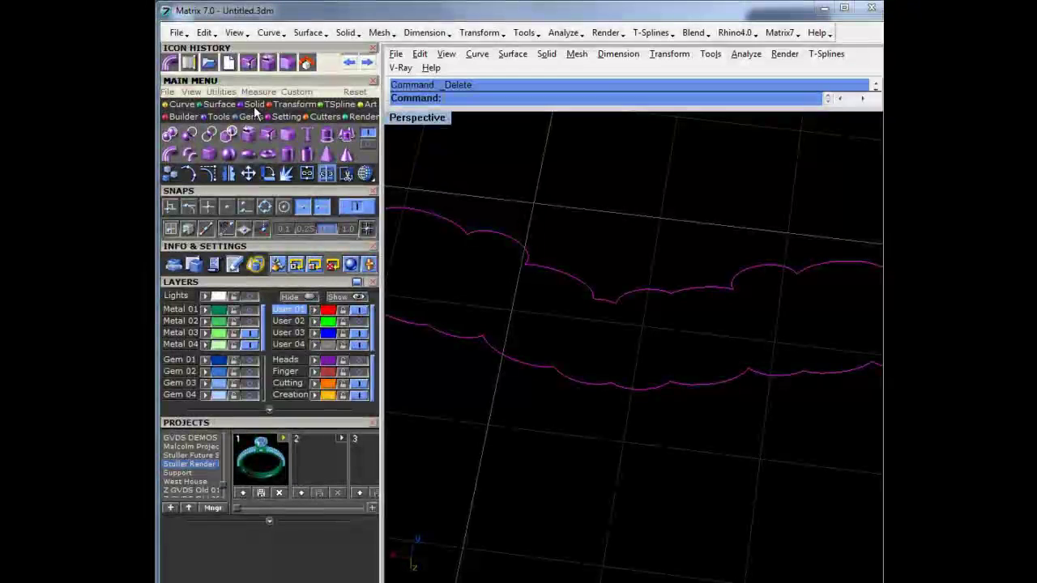
{"action": "left_click", "coordinate": [169, 106]}
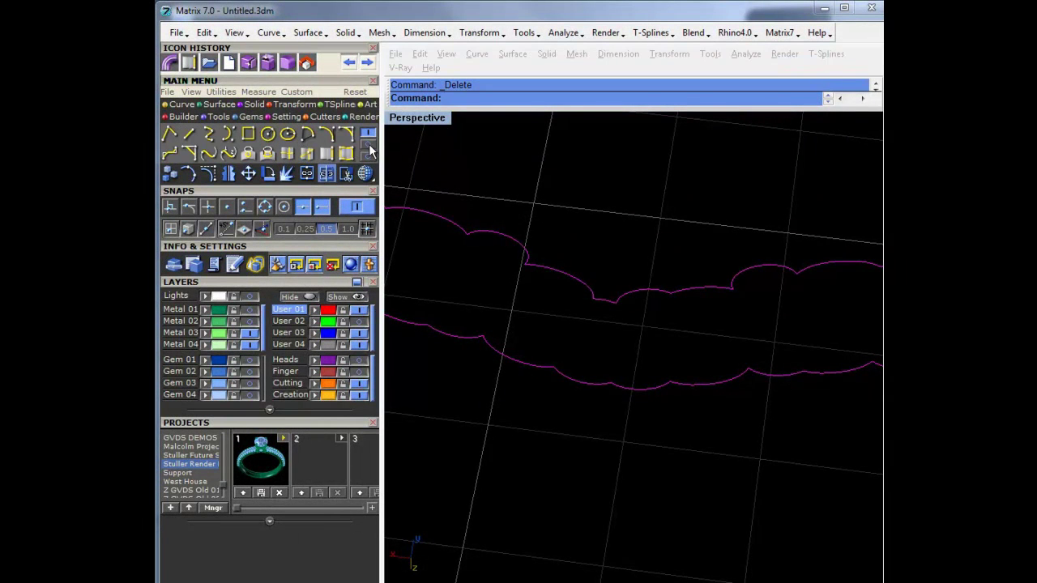
{"action": "left_click", "coordinate": [311, 138]}
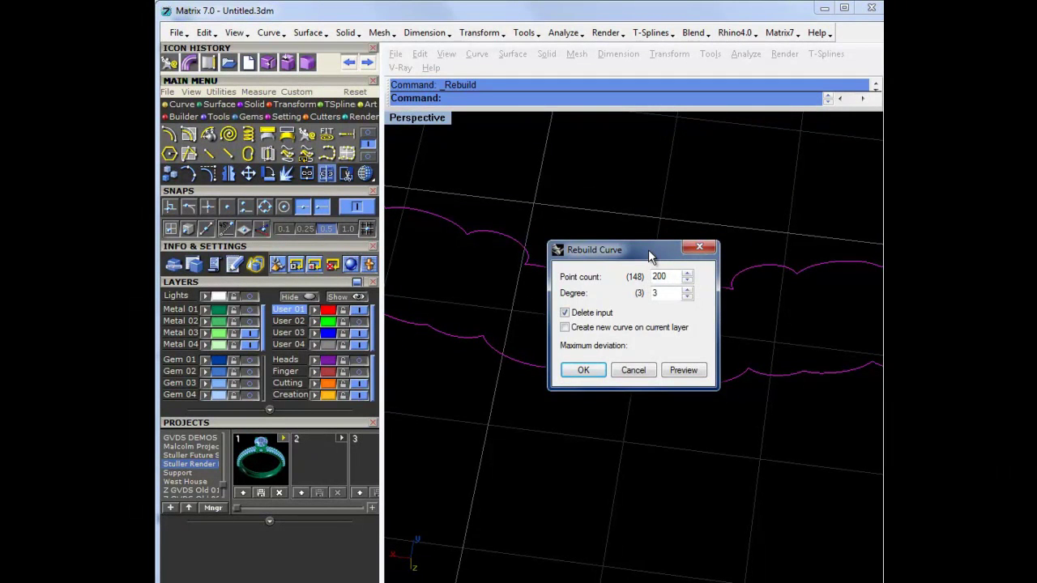
{"action": "left_click_drag", "start_coordinate": [648, 249], "coordinate": [689, 157]}
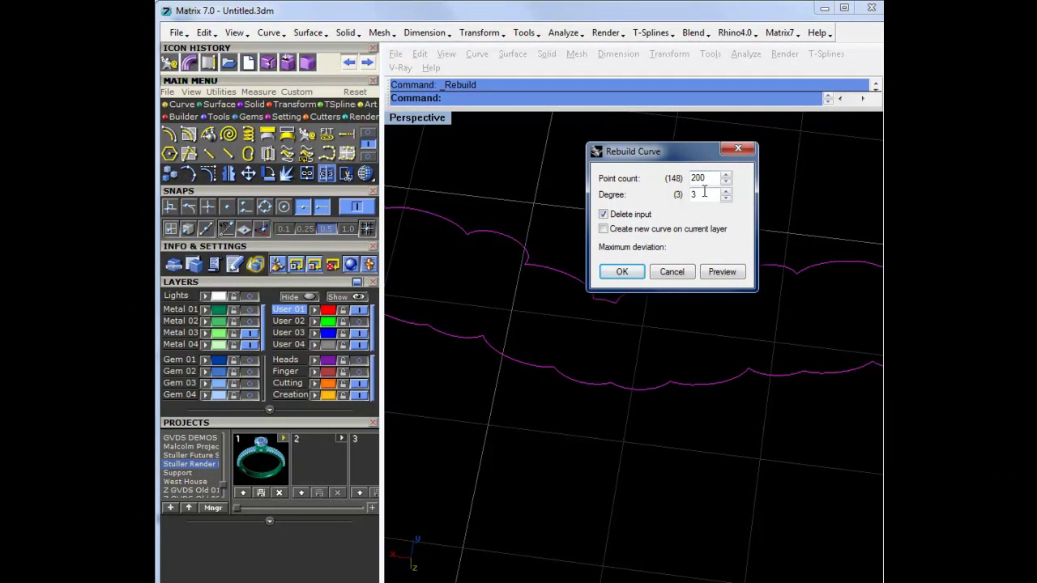
{"action": "left_click", "coordinate": [720, 273]}
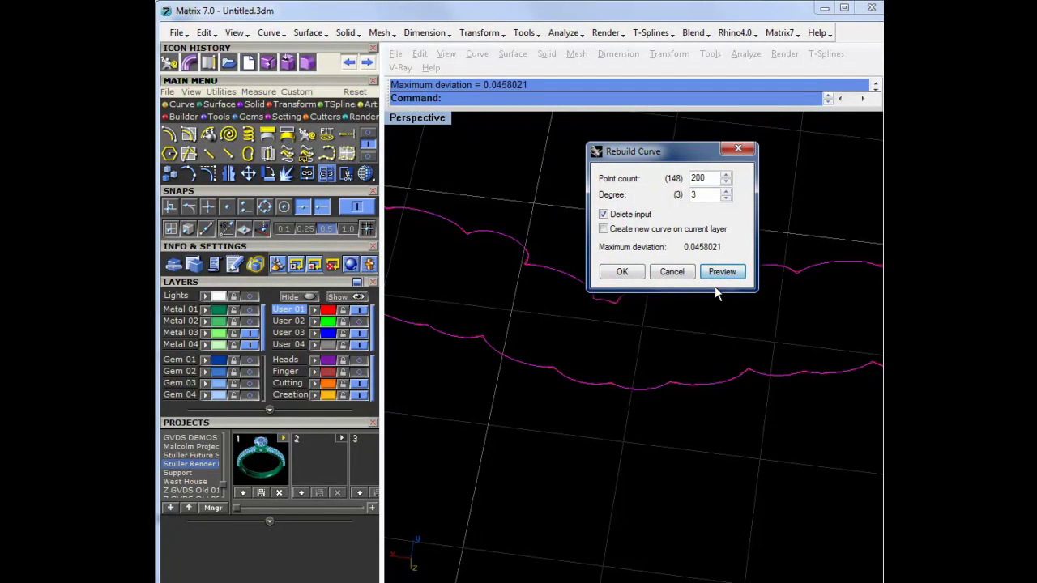
{"action": "right_click_drag", "start_coordinate": [603, 324], "coordinate": [694, 416], "text": "shift"}
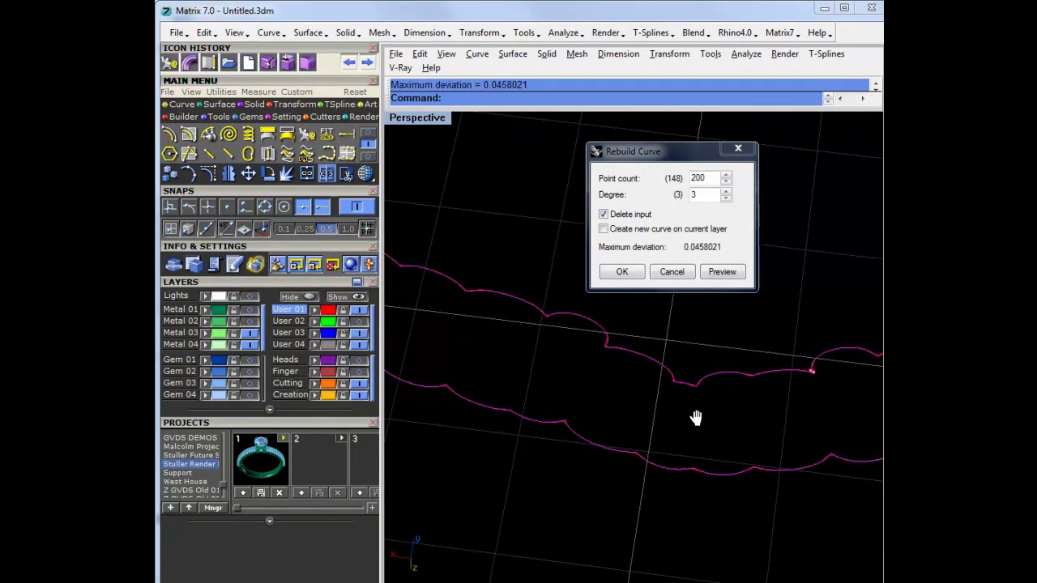
{"action": "scroll", "coordinate": [810, 381], "scroll_direction": "up", "scroll_amount": 5}
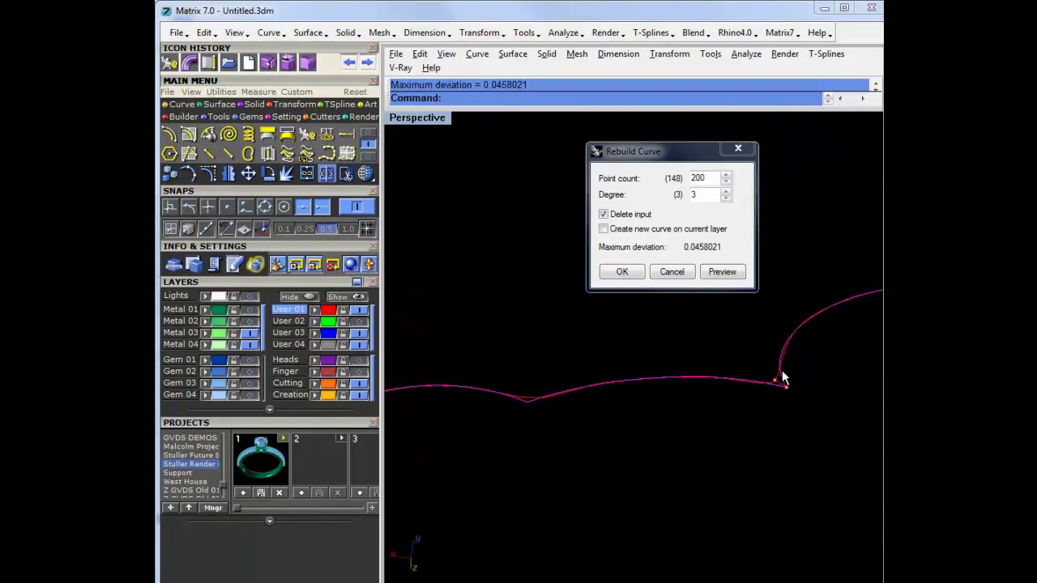
{"action": "scroll", "coordinate": [769, 390], "scroll_direction": "up", "scroll_amount": 2}
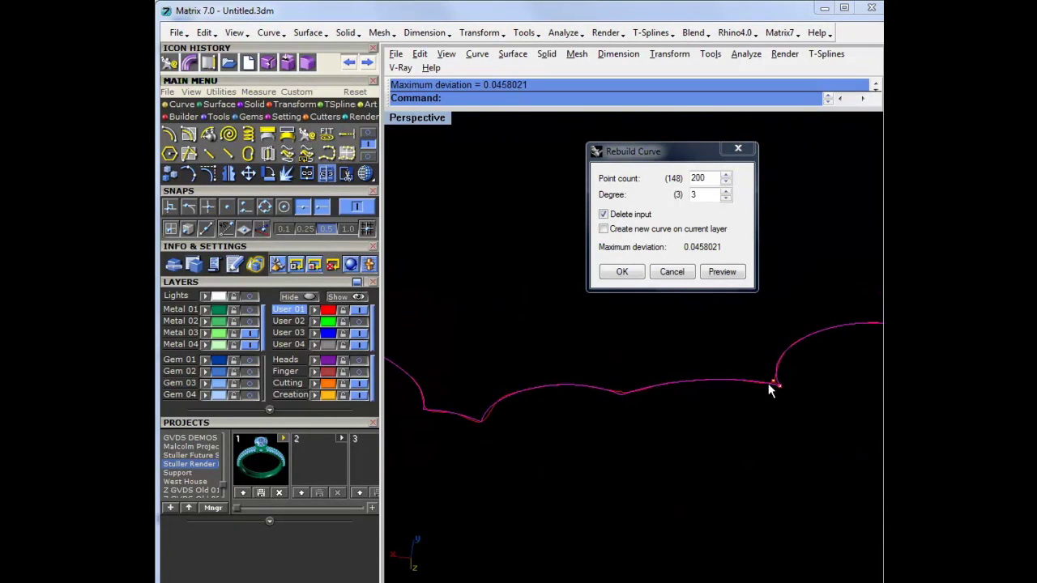
{"action": "left_click", "coordinate": [630, 270]}
{"action": "scroll", "coordinate": [627, 316], "scroll_direction": "down", "scroll_amount": 8}
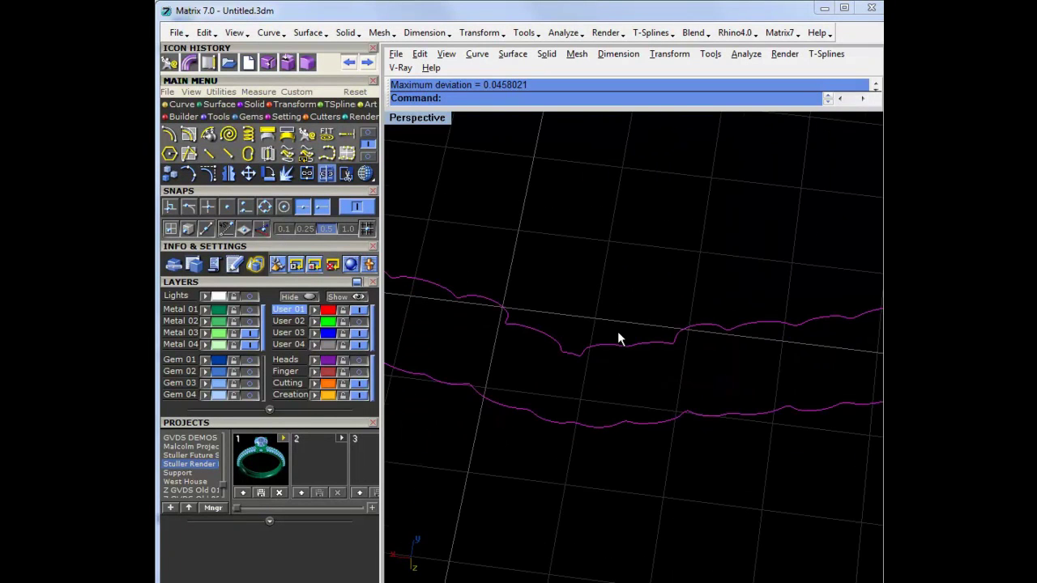
Pipe the rebuilt inner edge curve with a uniform radius of 0.130
{"action": "right_click_drag", "start_coordinate": [617, 332], "coordinate": [592, 415], "text": "ctrl"}
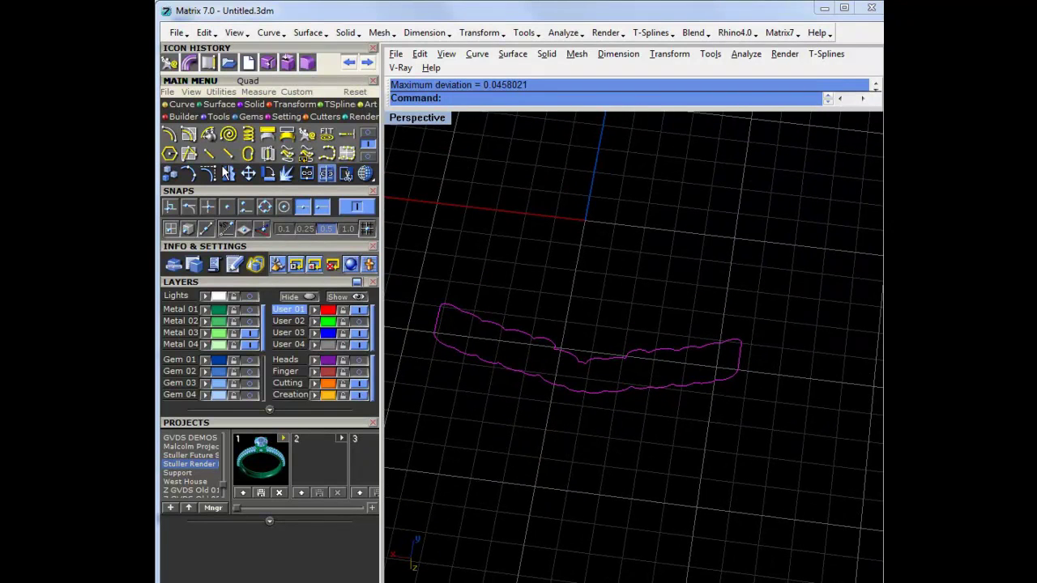
{"action": "left_click", "coordinate": [188, 64]}
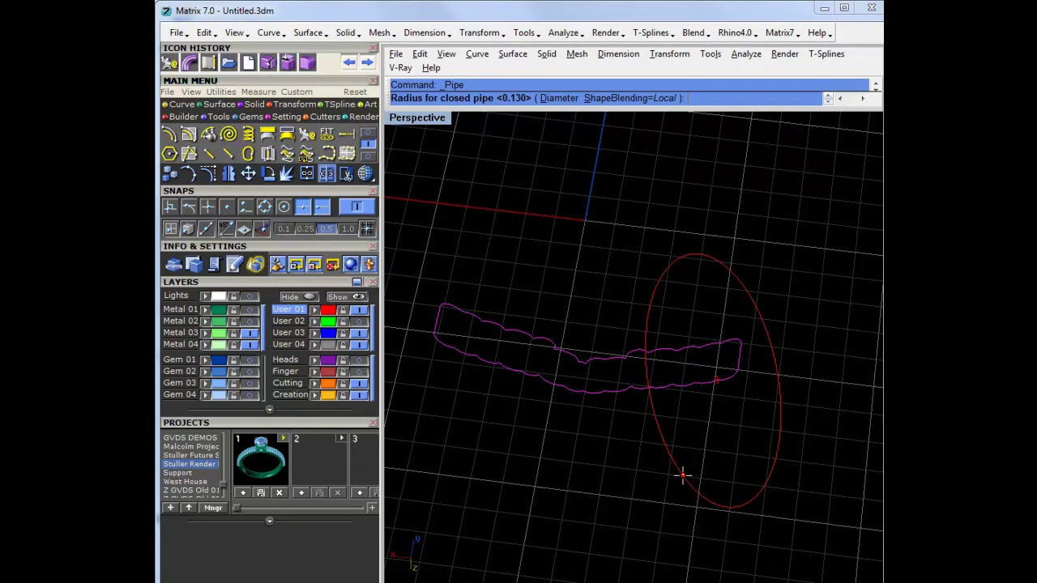
{"action": "left_click", "coordinate": [689, 468]}
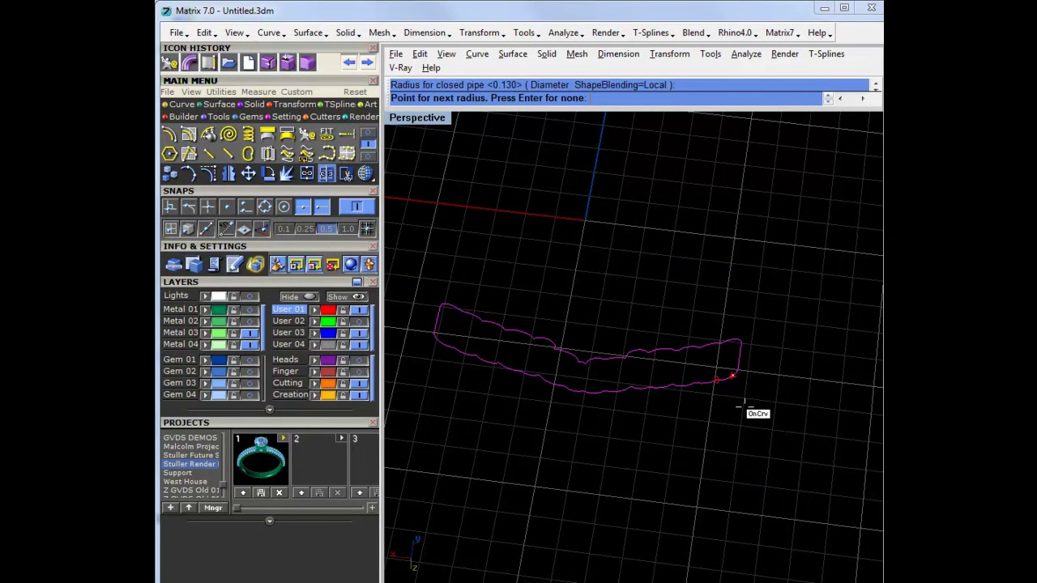
{"action": "key", "text": "Return"}
{"action": "key", "text": "Return"}
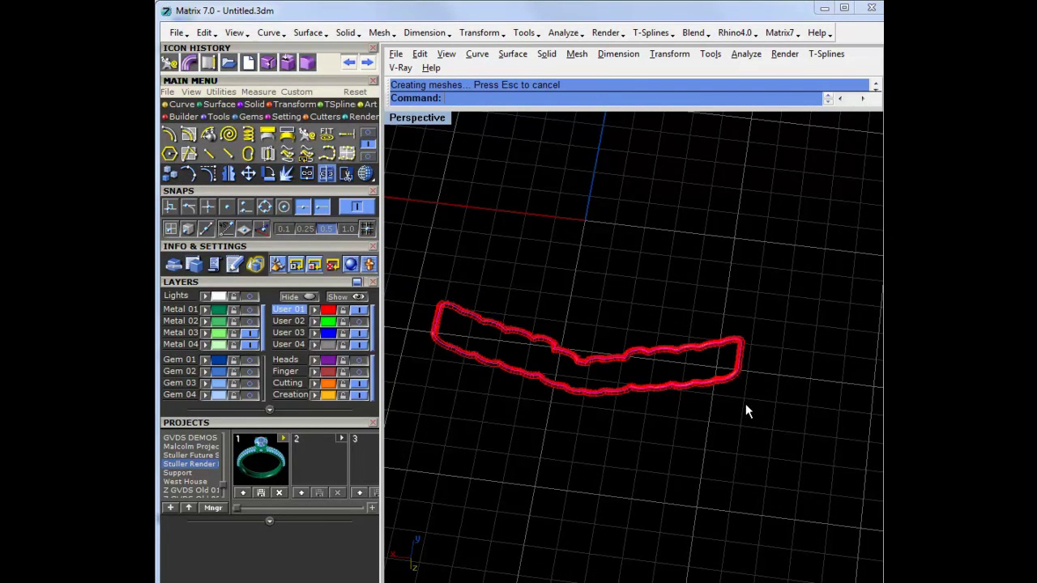
Inspect the pipe at the notch between the scallops and show the User 02 layer containing the band
{"action": "scroll", "coordinate": [573, 377], "scroll_direction": "up", "scroll_amount": 5}
{"action": "scroll", "coordinate": [573, 370], "scroll_direction": "up", "scroll_amount": 2}
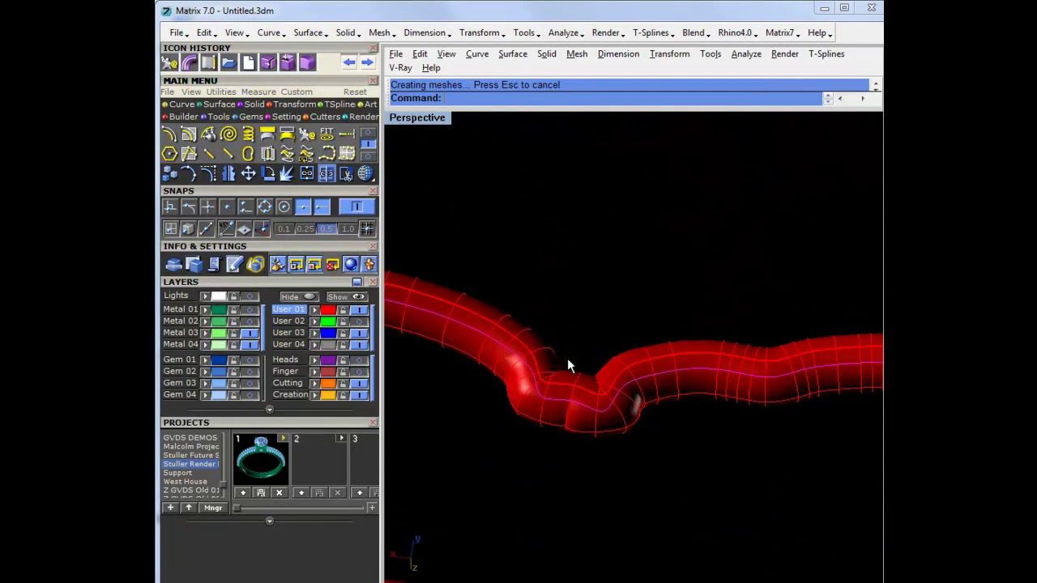
{"action": "scroll", "coordinate": [566, 358], "scroll_direction": "down", "scroll_amount": 6}
{"action": "right_click_drag", "start_coordinate": [577, 359], "coordinate": [649, 396], "text": "shift"}
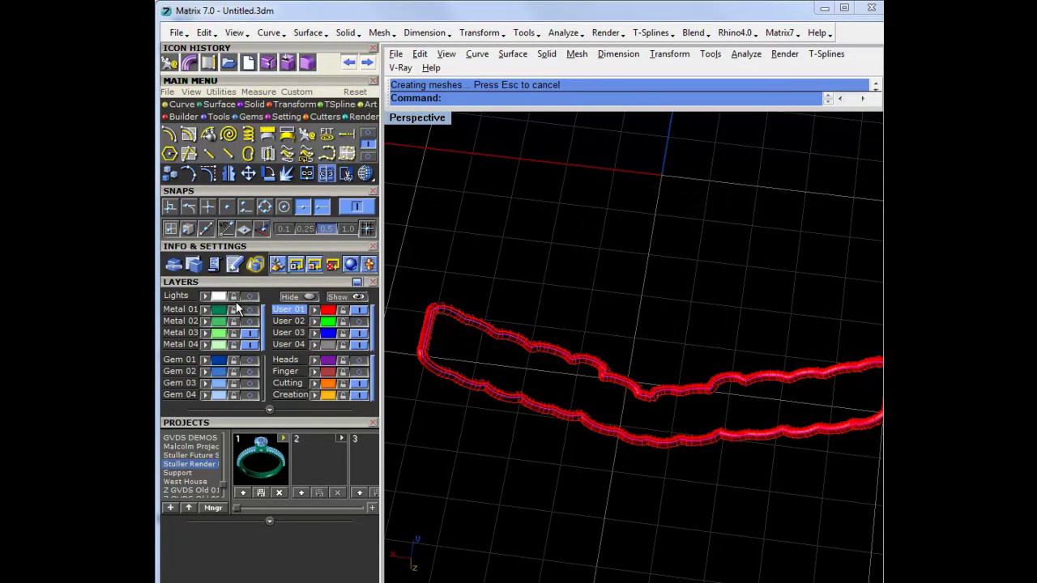
{"action": "left_click", "coordinate": [357, 321]}
{"action": "right_click_drag", "start_coordinate": [615, 347], "coordinate": [653, 380]}
Split the band polysurface using the red pipe as the cutting object
{"action": "left_click", "coordinate": [668, 398]}
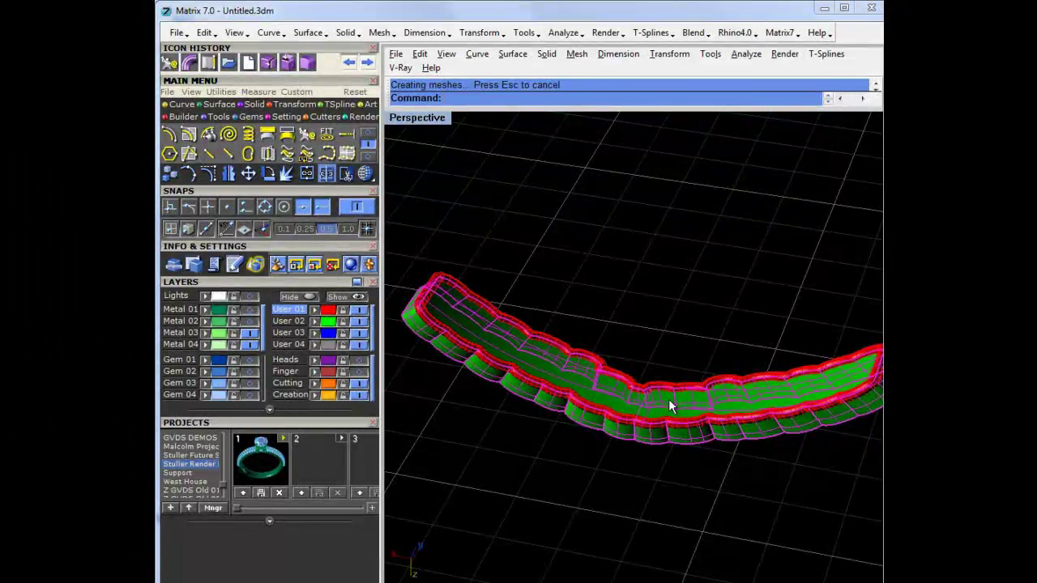
{"action": "left_click", "coordinate": [325, 173]}
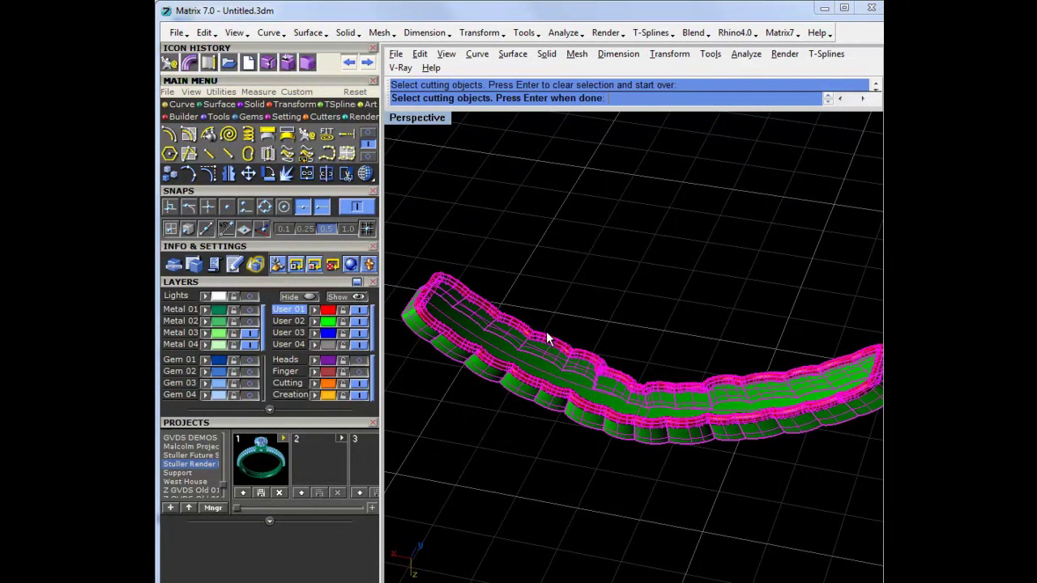
{"action": "key", "text": "Return"}
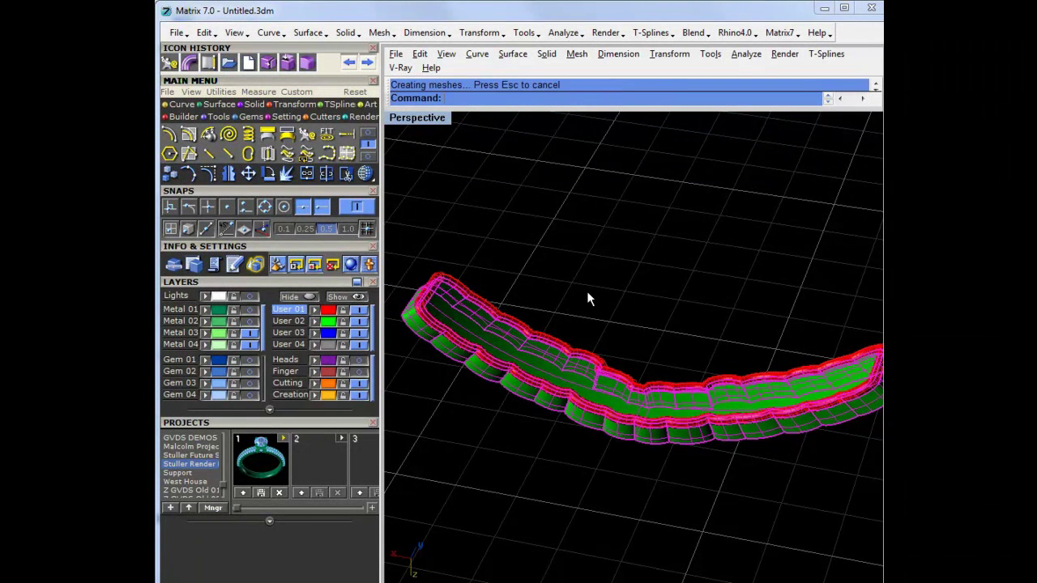
Clear the selection, make User 02 the current layer and hide the User 01 layer
{"action": "left_click", "coordinate": [553, 288]}
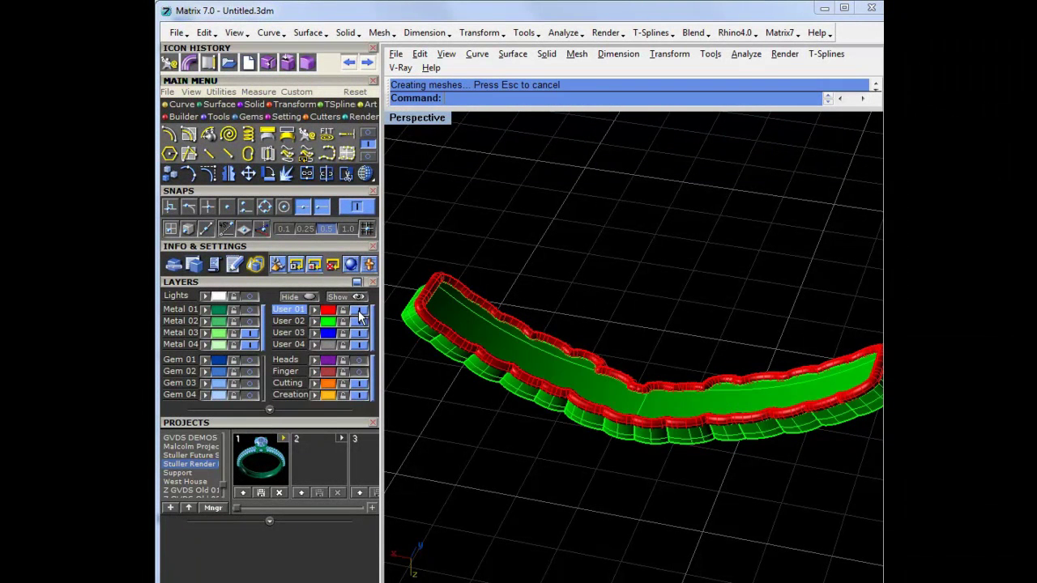
{"action": "left_click", "coordinate": [291, 321]}
{"action": "scroll", "coordinate": [459, 290], "scroll_direction": "up", "scroll_amount": 4}
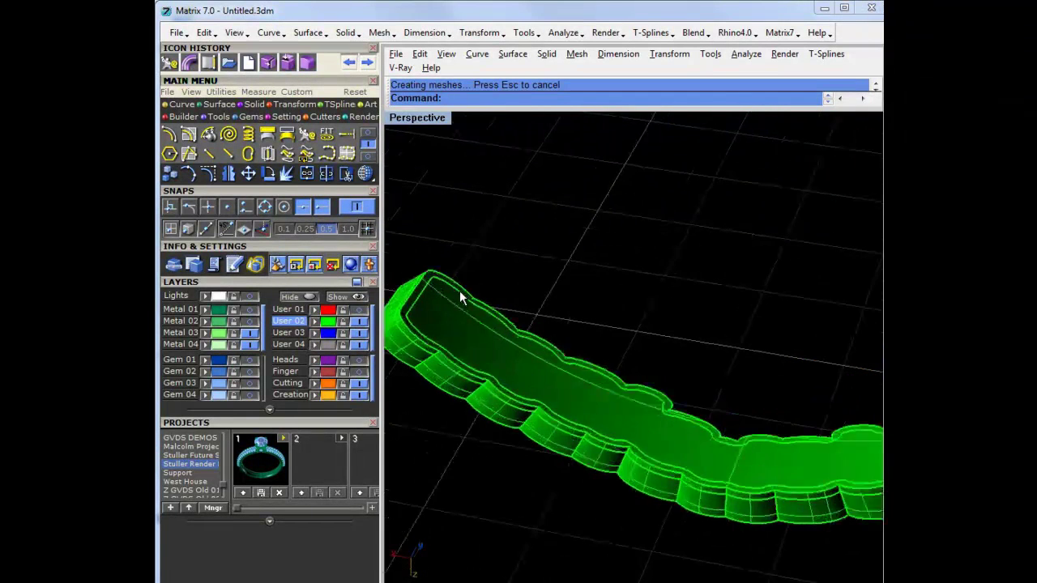
Delete the split-off strip along the band's inner edge and check the notch for leftover slivers
{"action": "left_click", "coordinate": [464, 297]}
{"action": "key", "text": "Delete"}
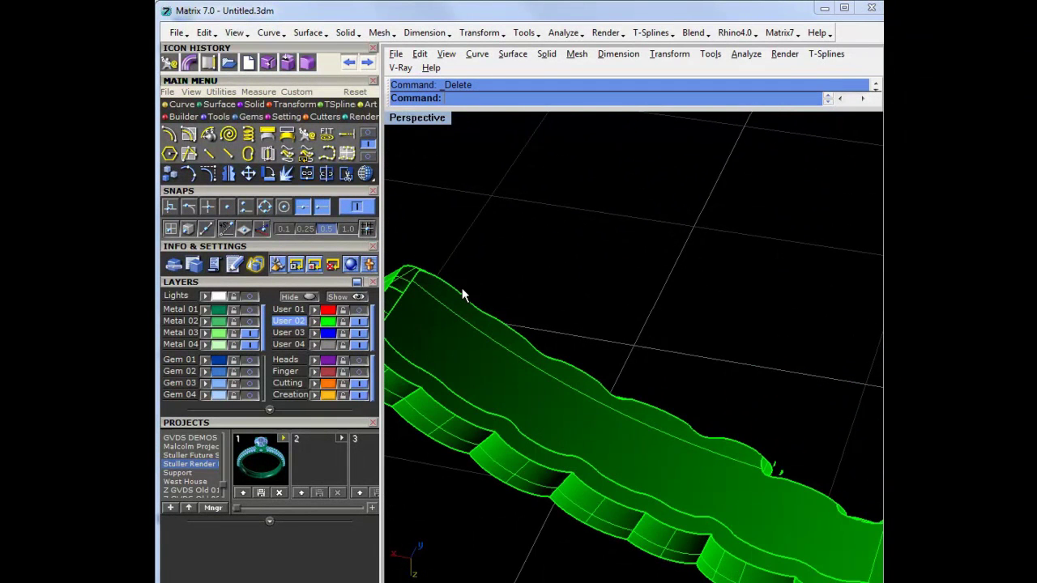
{"action": "mouse_move", "coordinate": [594, 326]}
{"action": "right_mouse_down", "text": "shift"}
{"action": "mouse_move", "coordinate": [552, 341]}
{"action": "mouse_move", "coordinate": [588, 405]}
{"action": "mouse_move", "coordinate": [597, 463]}
{"action": "mouse_move", "coordinate": [527, 455]}
{"action": "mouse_move", "coordinate": [527, 445]}
{"action": "mouse_move", "coordinate": [497, 456]}
{"action": "mouse_move", "coordinate": [491, 488]}
{"action": "mouse_move", "coordinate": [618, 262]}
{"action": "mouse_move", "coordinate": [577, 325]}
{"action": "right_mouse_up", "text": "shift"}
{"action": "scroll", "coordinate": [560, 333], "scroll_direction": "up", "scroll_amount": 7}
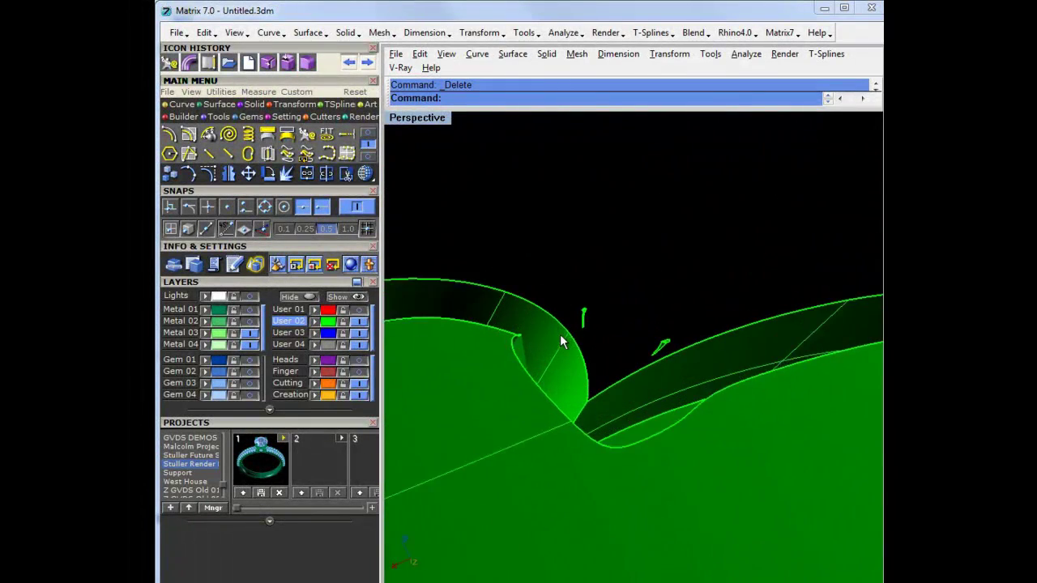
{"action": "scroll", "coordinate": [514, 336], "scroll_direction": "up", "scroll_amount": 6}
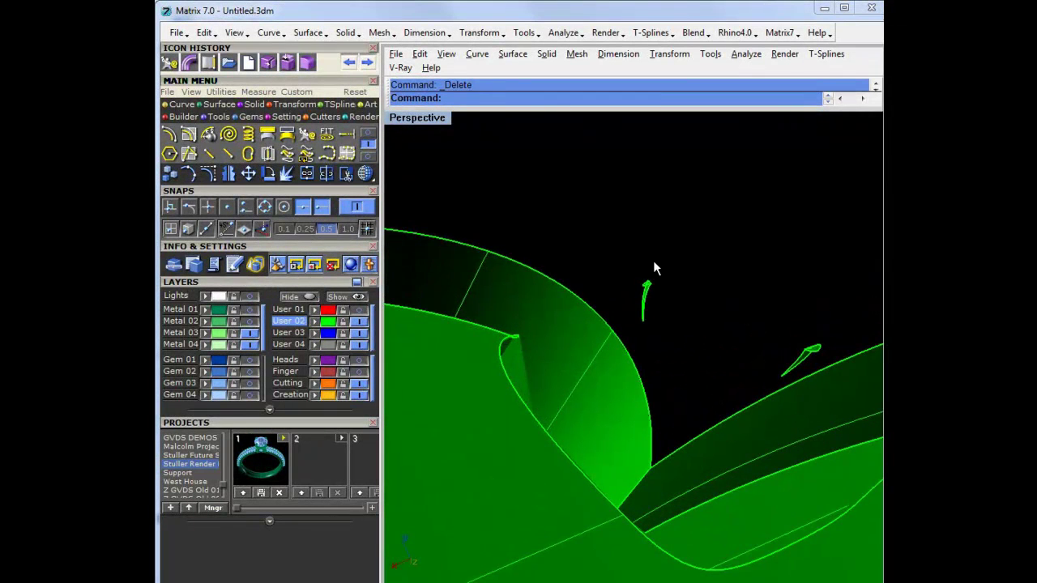
Show the User 01 layer and examine how the pipe meets the trimmed band at the notches and scallops
{"action": "left_click", "coordinate": [359, 310]}
{"action": "right_click_drag", "start_coordinate": [521, 357], "coordinate": [526, 395]}
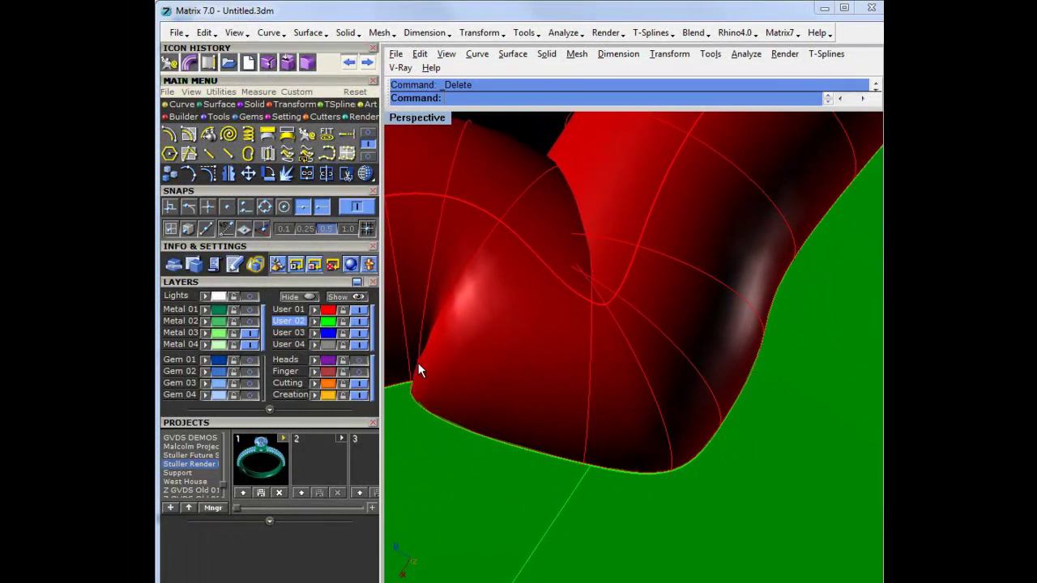
{"action": "scroll", "coordinate": [414, 376], "scroll_direction": "down", "scroll_amount": 15}
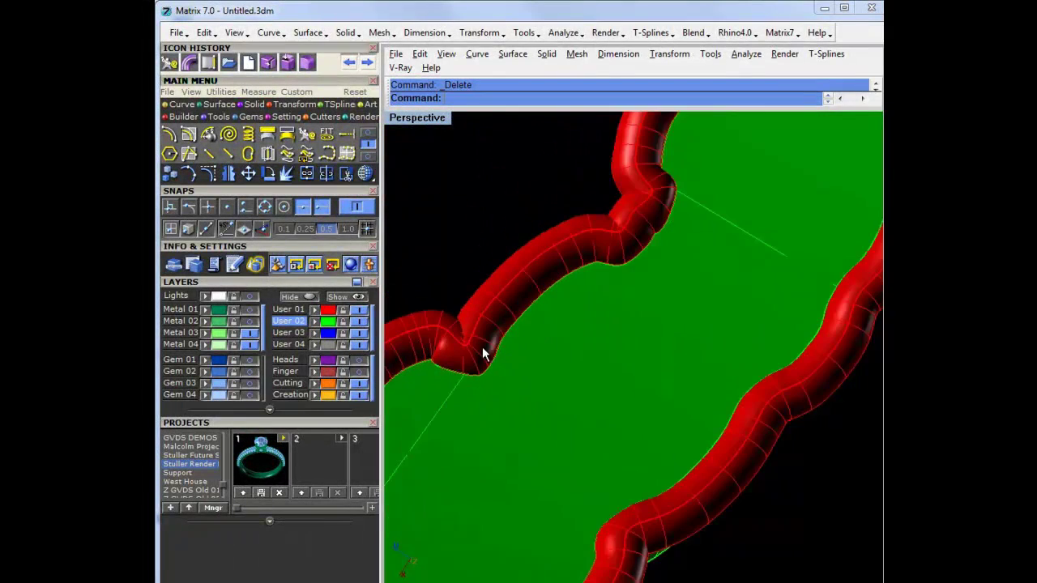
{"action": "mouse_move", "coordinate": [637, 426]}
{"action": "right_mouse_down"}
{"action": "mouse_move", "coordinate": [586, 414]}
{"action": "mouse_move", "coordinate": [752, 394]}
{"action": "mouse_move", "coordinate": [754, 412]}
{"action": "mouse_move", "coordinate": [794, 419]}
{"action": "mouse_move", "coordinate": [449, 408]}
{"action": "mouse_move", "coordinate": [608, 300]}
{"action": "mouse_move", "coordinate": [664, 292]}
{"action": "mouse_move", "coordinate": [648, 324]}
{"action": "right_mouse_up"}
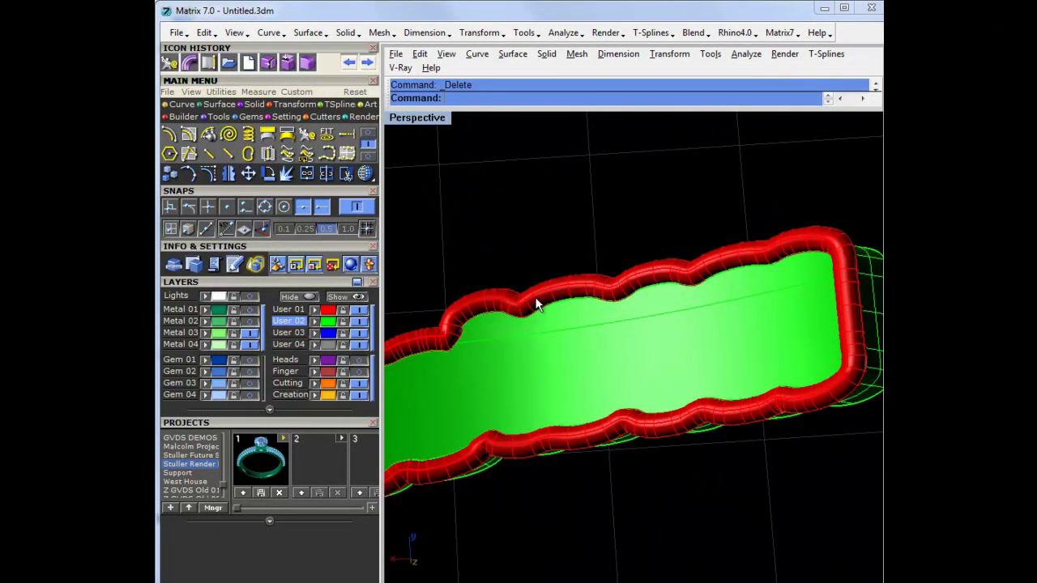
{"action": "scroll", "coordinate": [443, 335], "scroll_direction": "up", "scroll_amount": 12}
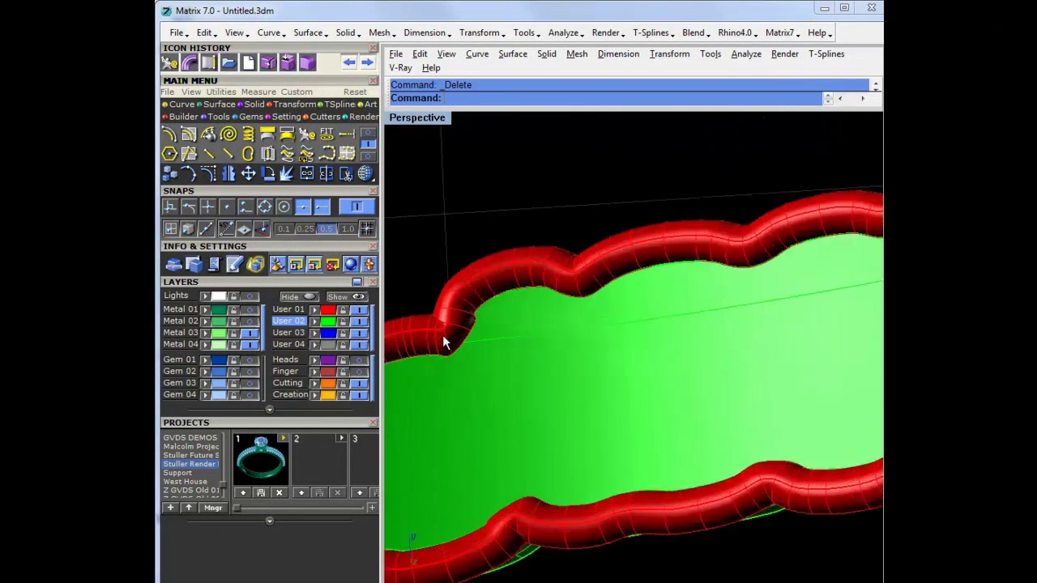
{"action": "scroll", "coordinate": [510, 319], "scroll_direction": "down", "scroll_amount": 7}
{"action": "mouse_move", "coordinate": [507, 387]}
{"action": "right_mouse_down", "text": "shift"}
{"action": "mouse_move", "coordinate": [556, 393]}
{"action": "mouse_move", "coordinate": [675, 448]}
{"action": "mouse_move", "coordinate": [759, 397]}
{"action": "mouse_move", "coordinate": [606, 490]}
{"action": "right_mouse_up", "text": "shift"}
{"action": "right_click_drag", "start_coordinate": [465, 457], "coordinate": [692, 411]}
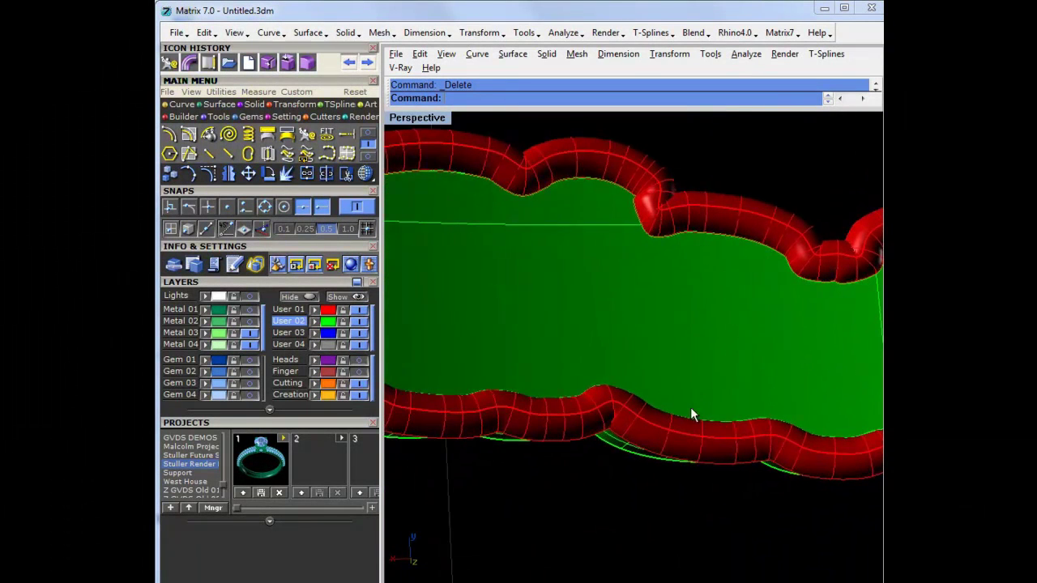
Compare the trimmed band edge with the User 01 pipe hidden and shown
{"action": "left_click", "coordinate": [358, 310]}
{"action": "mouse_move", "coordinate": [589, 360]}
{"action": "right_mouse_down"}
{"action": "mouse_move", "coordinate": [756, 354]}
{"action": "mouse_move", "coordinate": [629, 370]}
{"action": "mouse_move", "coordinate": [775, 405]}
{"action": "mouse_move", "coordinate": [708, 364]}
{"action": "mouse_move", "coordinate": [734, 366]}
{"action": "mouse_move", "coordinate": [497, 354]}
{"action": "mouse_move", "coordinate": [519, 287]}
{"action": "mouse_move", "coordinate": [713, 318]}
{"action": "mouse_move", "coordinate": [562, 308]}
{"action": "right_mouse_up"}
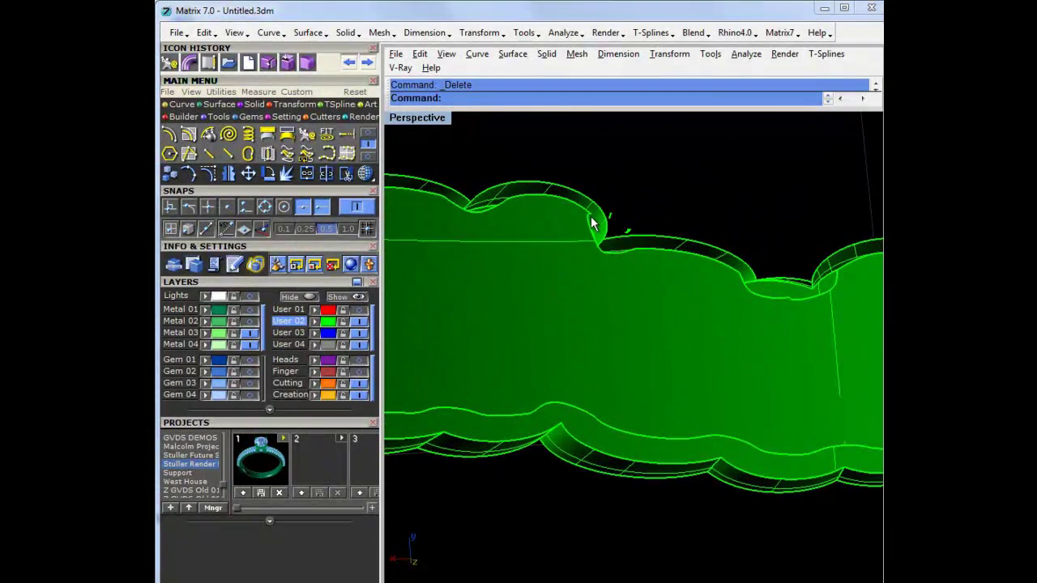
{"action": "mouse_move", "coordinate": [691, 397]}
{"action": "right_mouse_down"}
{"action": "mouse_move", "coordinate": [737, 419]}
{"action": "mouse_move", "coordinate": [562, 386]}
{"action": "mouse_move", "coordinate": [669, 308]}
{"action": "mouse_move", "coordinate": [573, 342]}
{"action": "right_mouse_up"}
{"action": "mouse_move", "coordinate": [726, 320]}
{"action": "right_mouse_down"}
{"action": "mouse_move", "coordinate": [518, 327]}
{"action": "mouse_move", "coordinate": [666, 297]}
{"action": "mouse_move", "coordinate": [548, 303]}
{"action": "mouse_move", "coordinate": [498, 322]}
{"action": "mouse_move", "coordinate": [539, 225]}
{"action": "mouse_move", "coordinate": [529, 316]}
{"action": "right_mouse_up"}
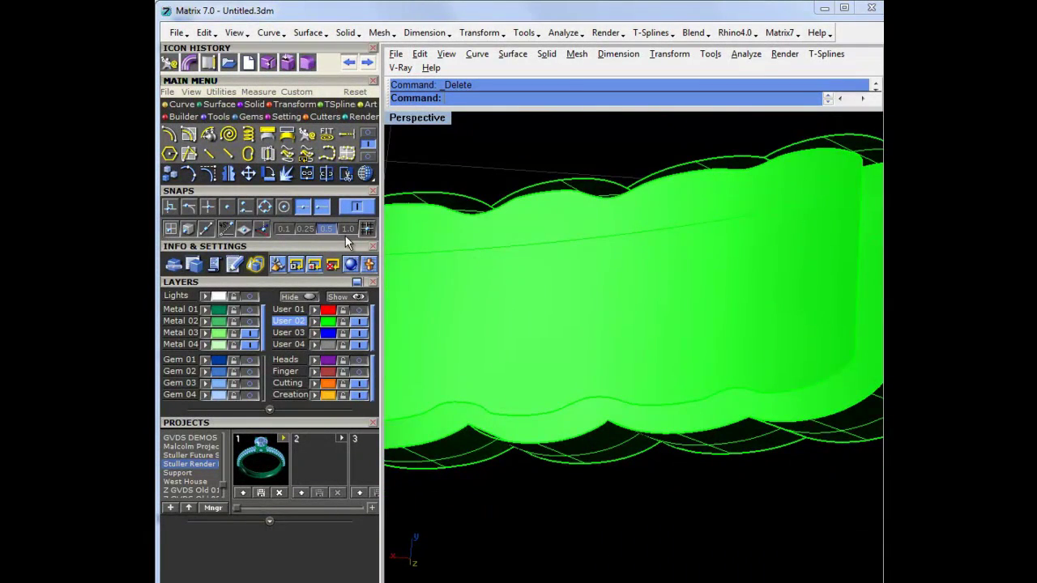
{"action": "left_click", "coordinate": [359, 310]}
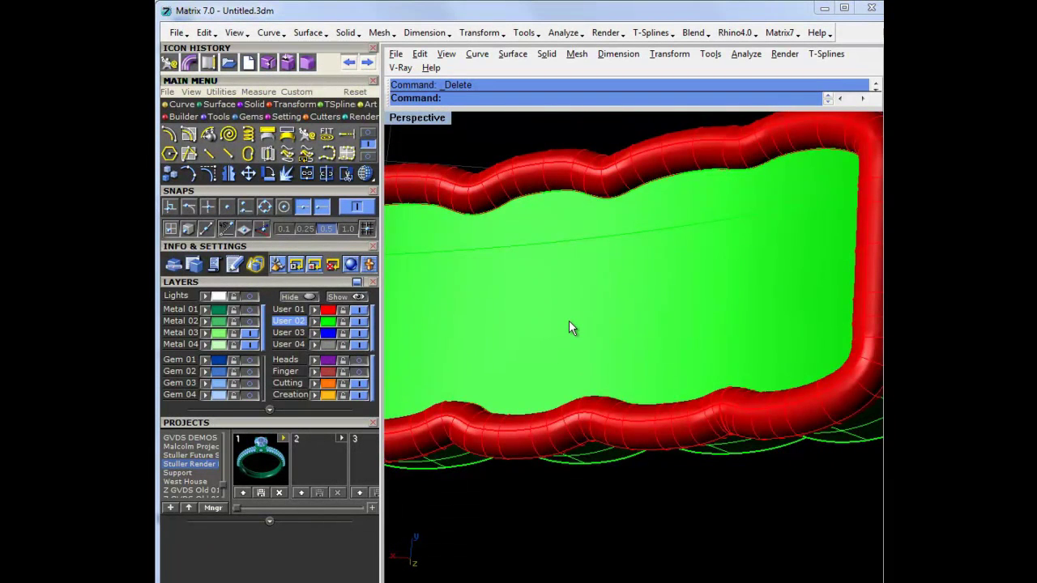
Undo the strip deletion, the band split and the pipe
{"action": "key", "text": "ctrl+z"}
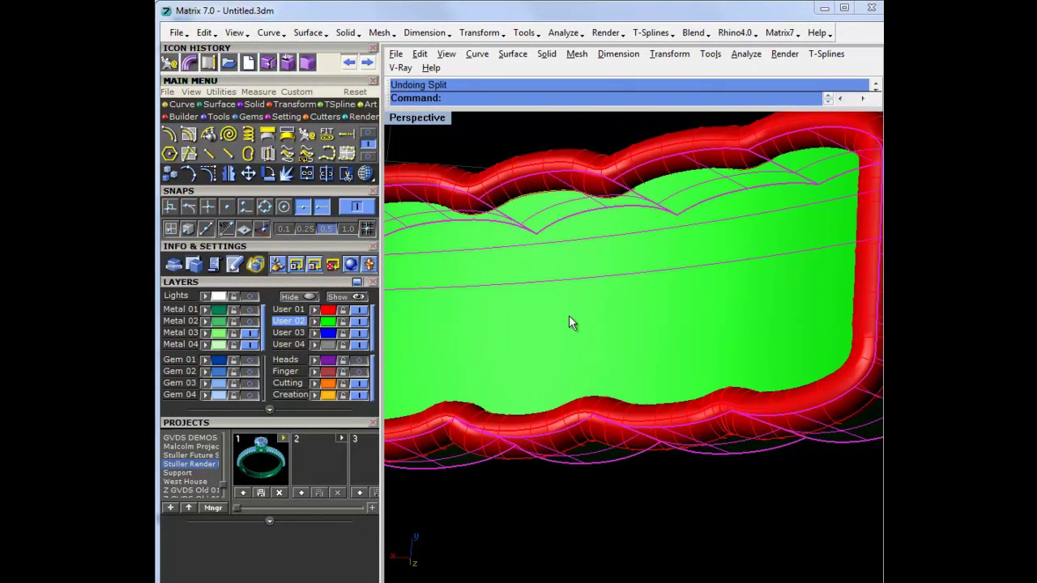
{"action": "key", "text": "ctrl+z"}
{"action": "right_click_drag", "start_coordinate": [569, 315], "coordinate": [640, 317]}
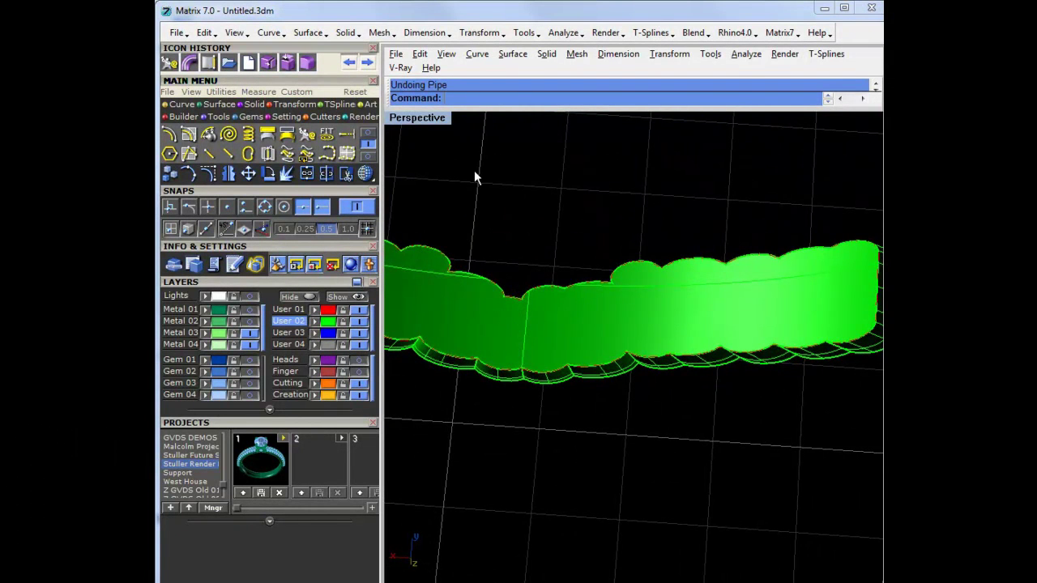
Return to the four-view layout and select the band's inner edge curve in the Looking Down view
{"action": "double_click", "coordinate": [447, 120]}
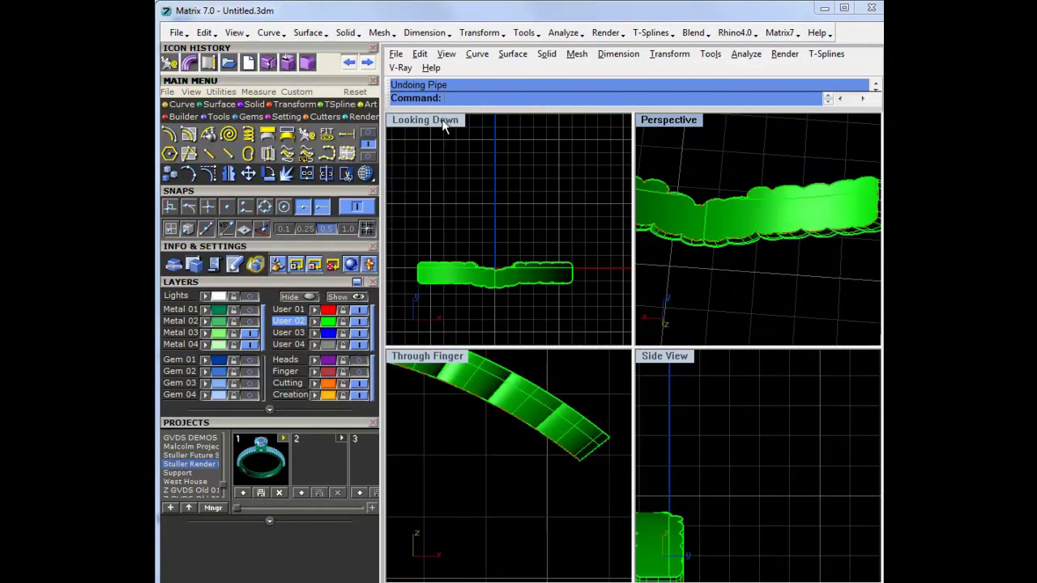
{"action": "scroll", "coordinate": [508, 272], "scroll_direction": "up", "scroll_amount": 4}
{"action": "left_click", "coordinate": [531, 264]}
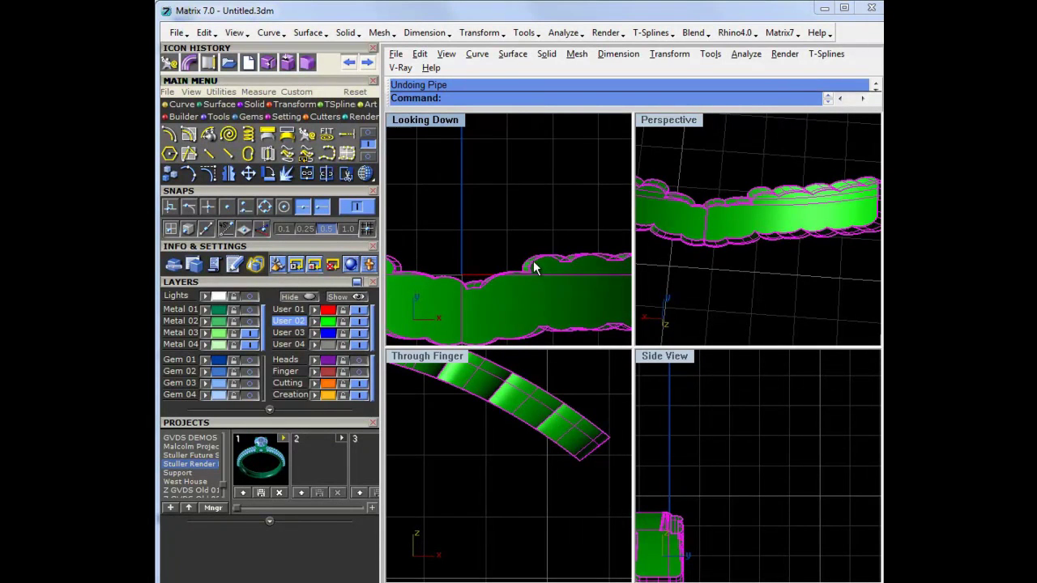
{"action": "left_click", "coordinate": [534, 270]}
{"action": "left_click", "coordinate": [567, 297]}
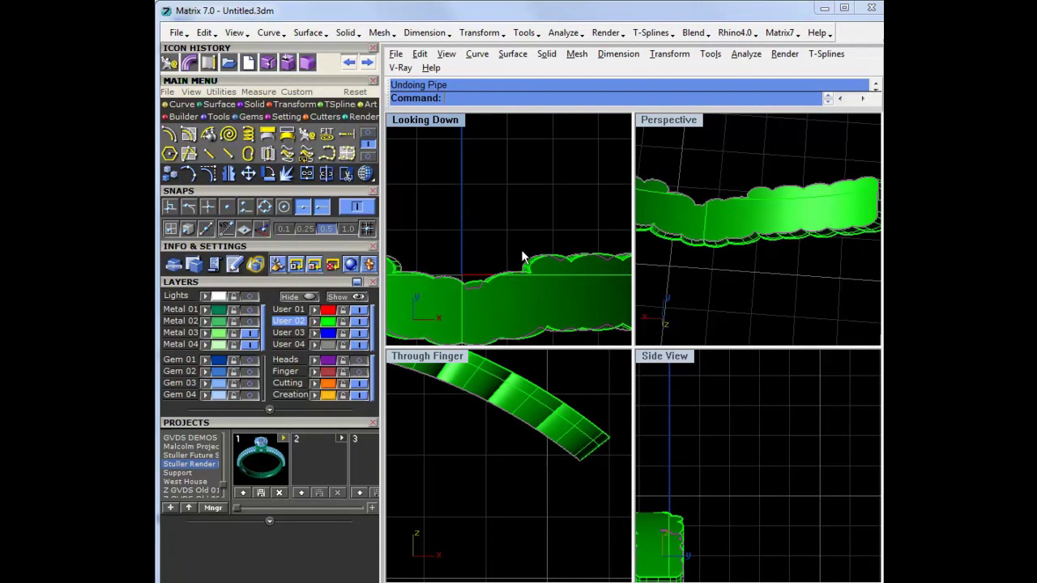
{"action": "scroll", "coordinate": [511, 229], "scroll_direction": "down", "scroll_amount": 1}
{"action": "scroll", "coordinate": [509, 229], "scroll_direction": "down", "scroll_amount": 2}
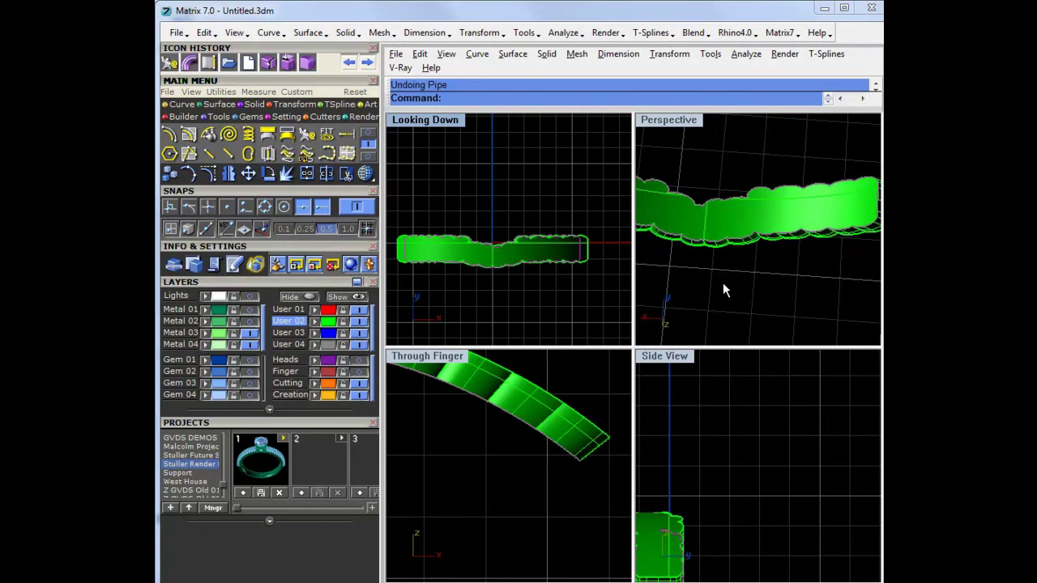
Delete the extra flat scalloped curve lying apart from the band
{"action": "key", "text": "Delete"}
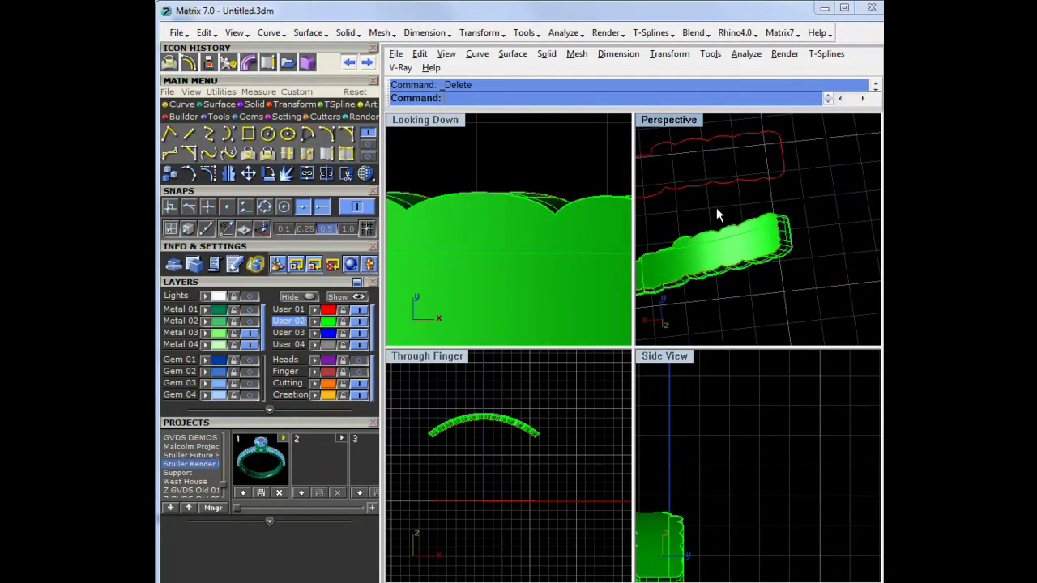
{"action": "right_click_drag", "start_coordinate": [717, 208], "coordinate": [732, 212], "text": "shift"}
{"action": "left_click", "coordinate": [726, 188]}
{"action": "key", "text": "Delete"}
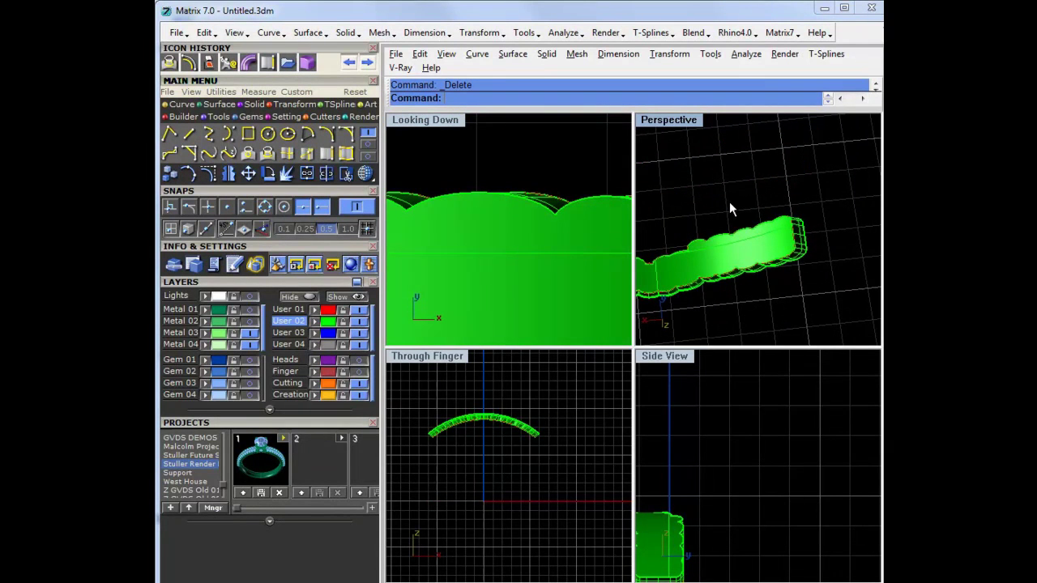
Project the band's inner edge curve flat onto the construction plane in the Looking Down view, keeping the original curve
{"action": "left_click", "coordinate": [738, 241]}
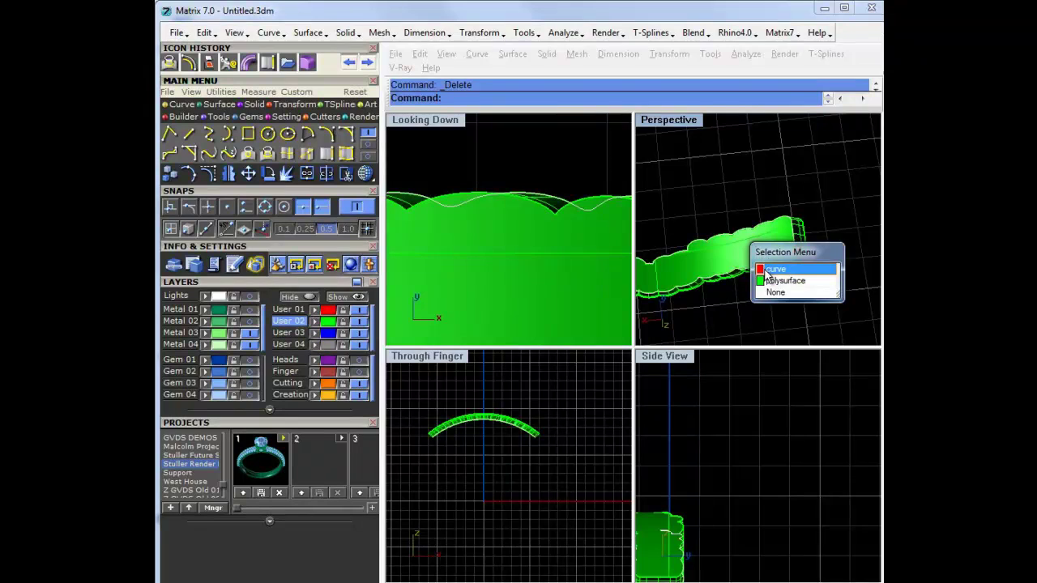
{"action": "left_click", "coordinate": [764, 268]}
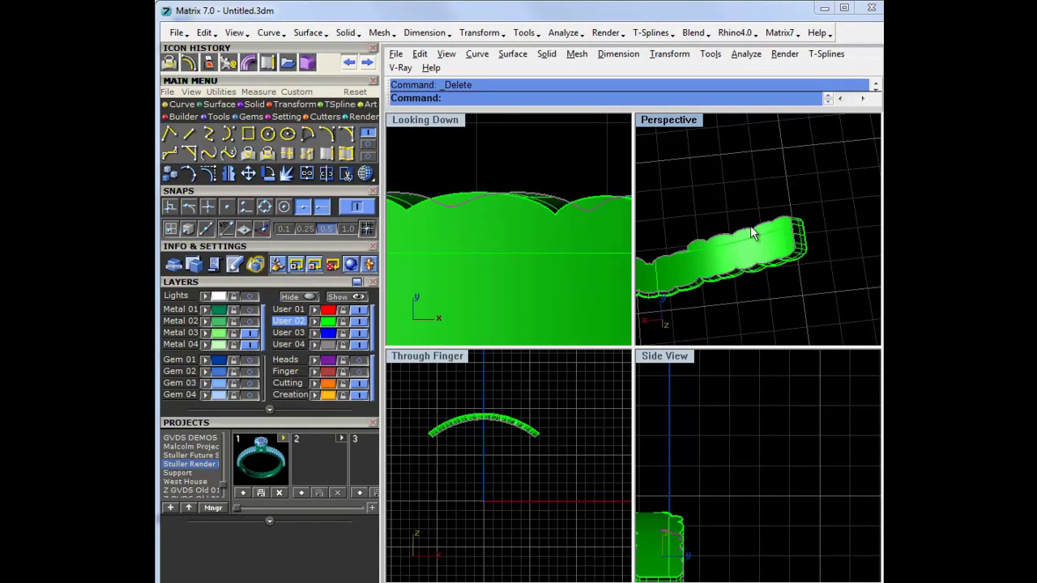
{"action": "scroll", "coordinate": [512, 200], "scroll_direction": "down", "scroll_amount": 5}
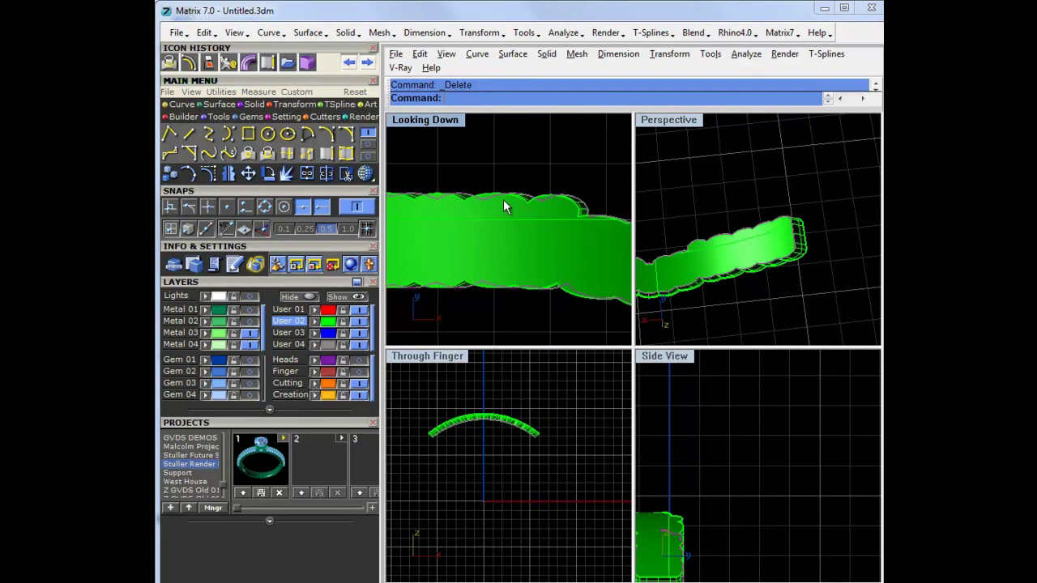
{"action": "double_click", "coordinate": [445, 120]}
{"action": "scroll", "coordinate": [505, 284], "scroll_direction": "down", "scroll_amount": 5}
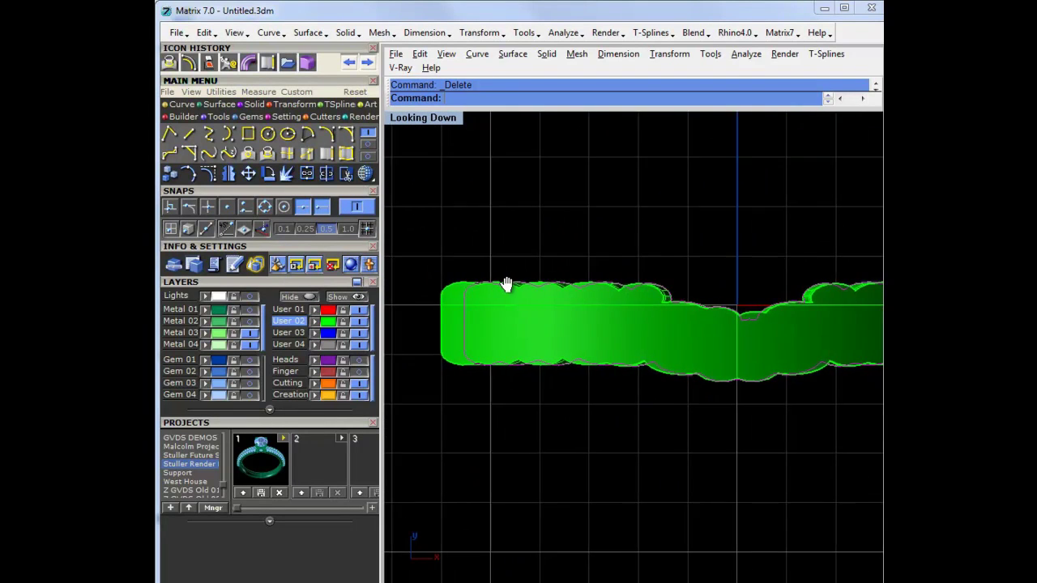
{"action": "right_click_drag", "start_coordinate": [571, 334], "coordinate": [544, 338]}
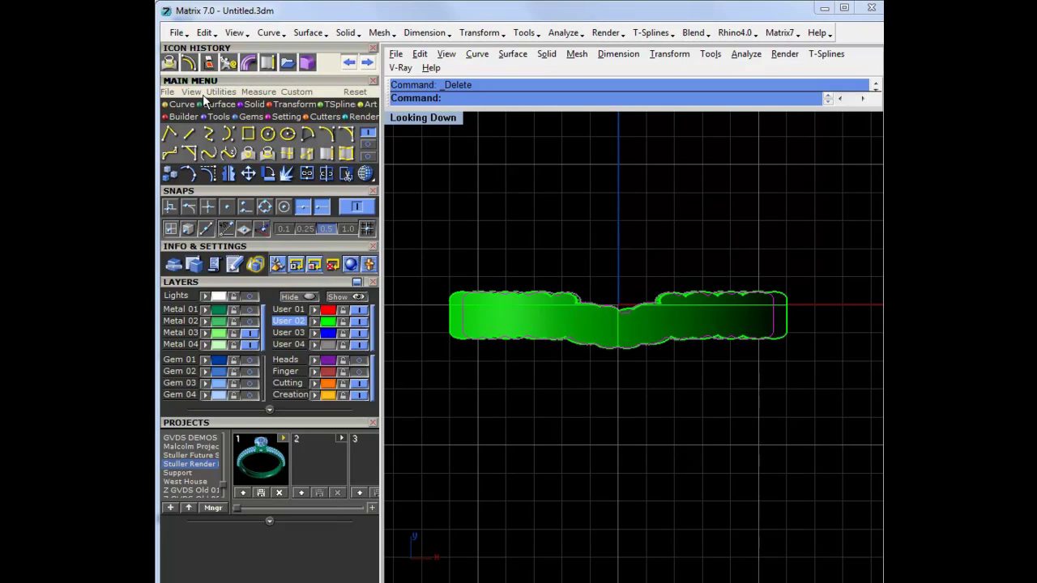
{"action": "left_click", "coordinate": [280, 106]}
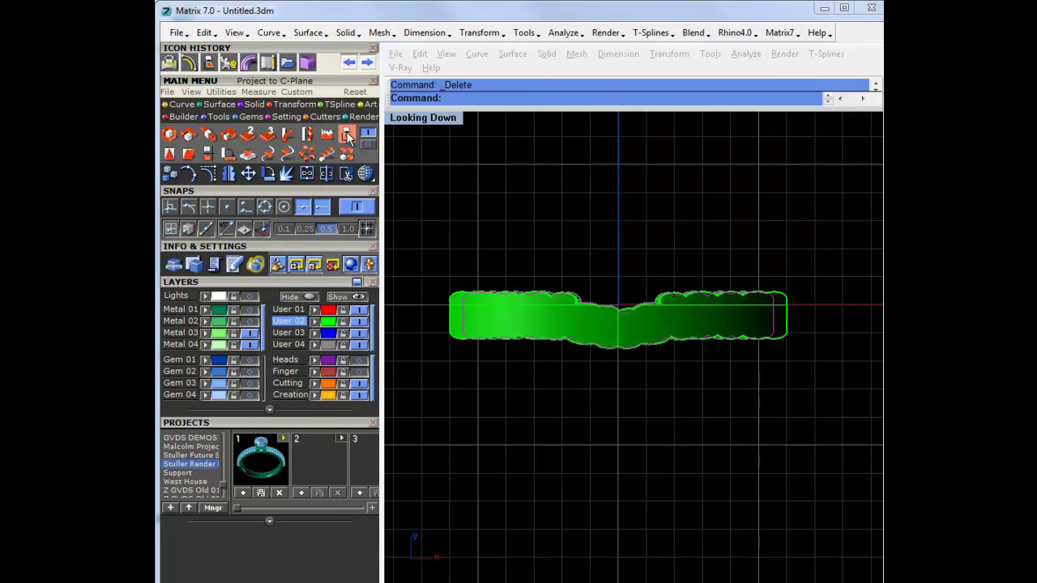
{"action": "left_click", "coordinate": [327, 153]}
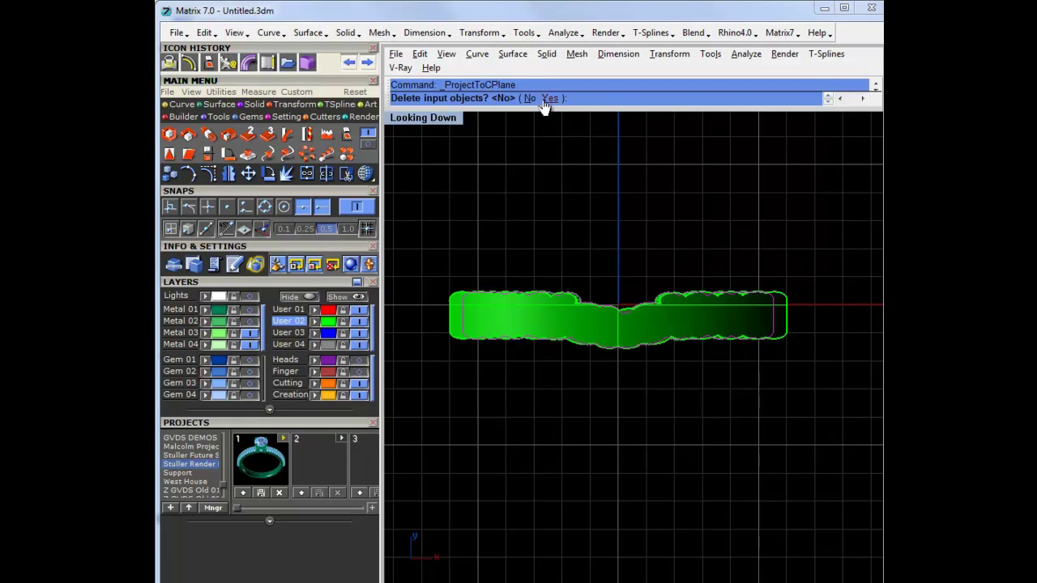
{"action": "left_click", "coordinate": [530, 99]}
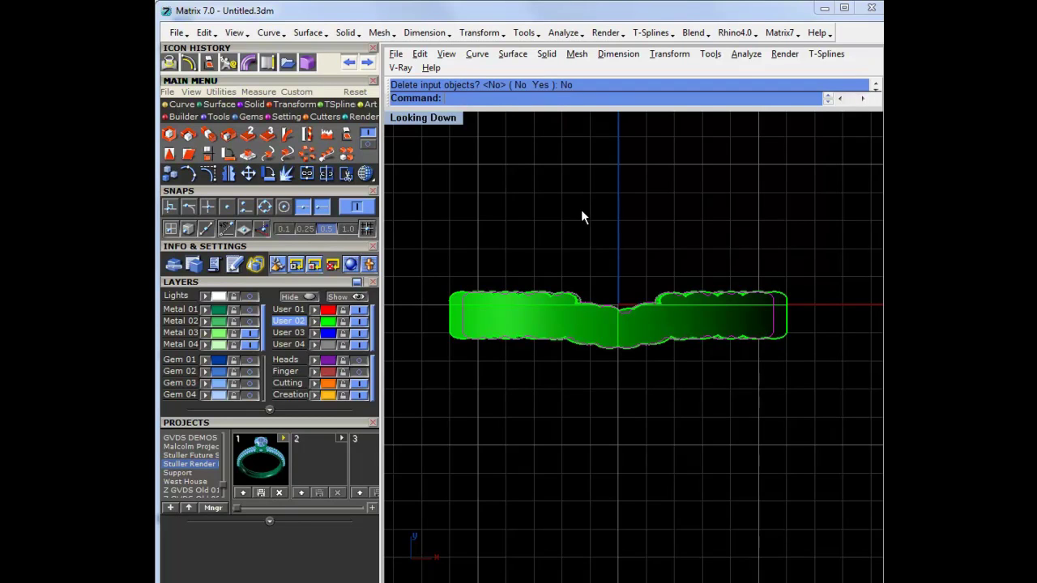
{"action": "double_click", "coordinate": [453, 118]}
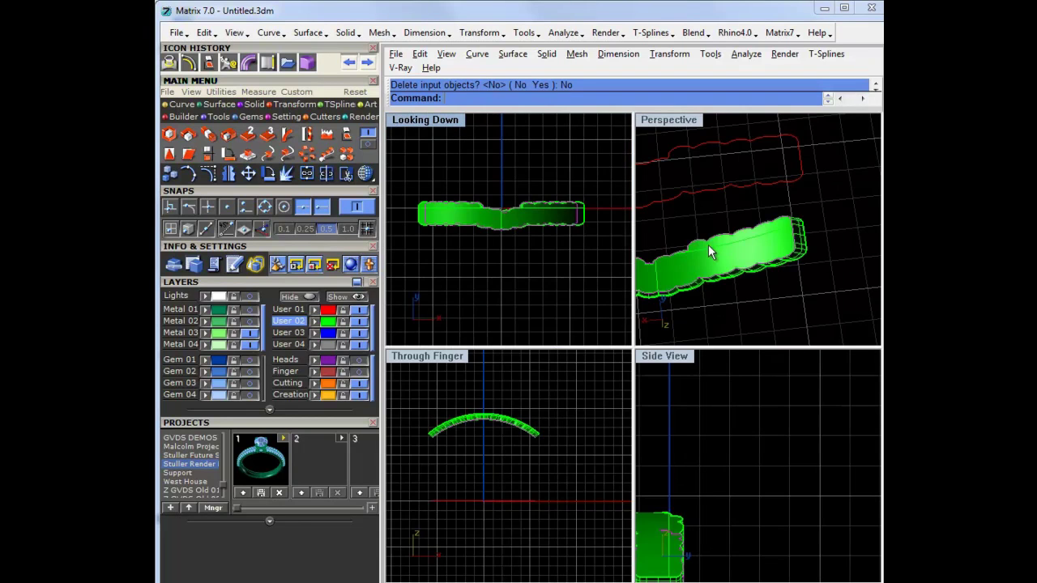
Offset the flattened scalloped curve inward by 0.2 with sharp corners
{"action": "right_click_drag", "start_coordinate": [743, 251], "coordinate": [792, 300]}
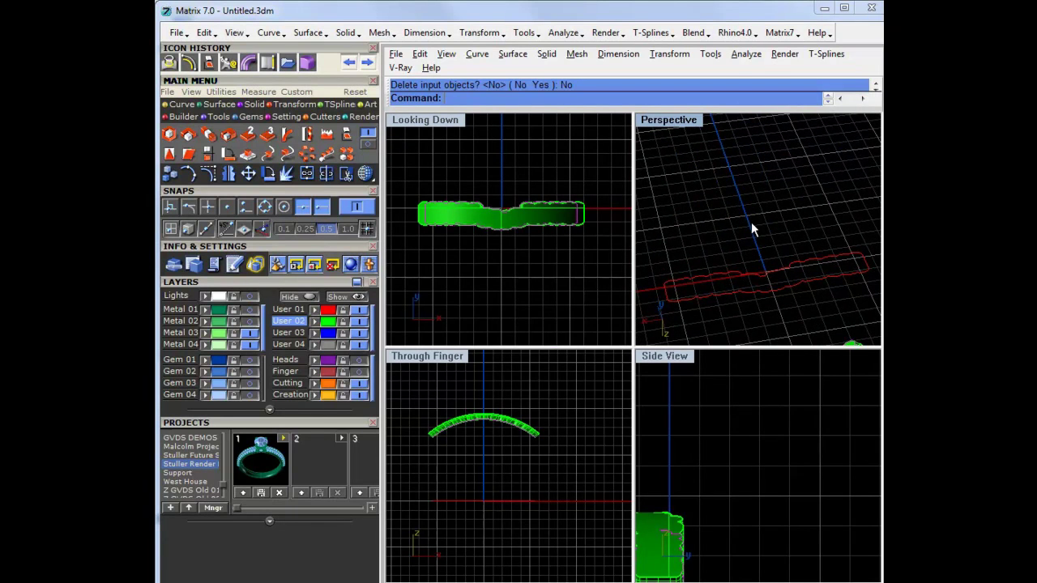
{"action": "mouse_move", "coordinate": [752, 226]}
{"action": "right_mouse_down"}
{"action": "mouse_move", "coordinate": [764, 282]}
{"action": "mouse_move", "coordinate": [738, 215]}
{"action": "right_mouse_up"}
{"action": "left_click", "coordinate": [736, 188]}
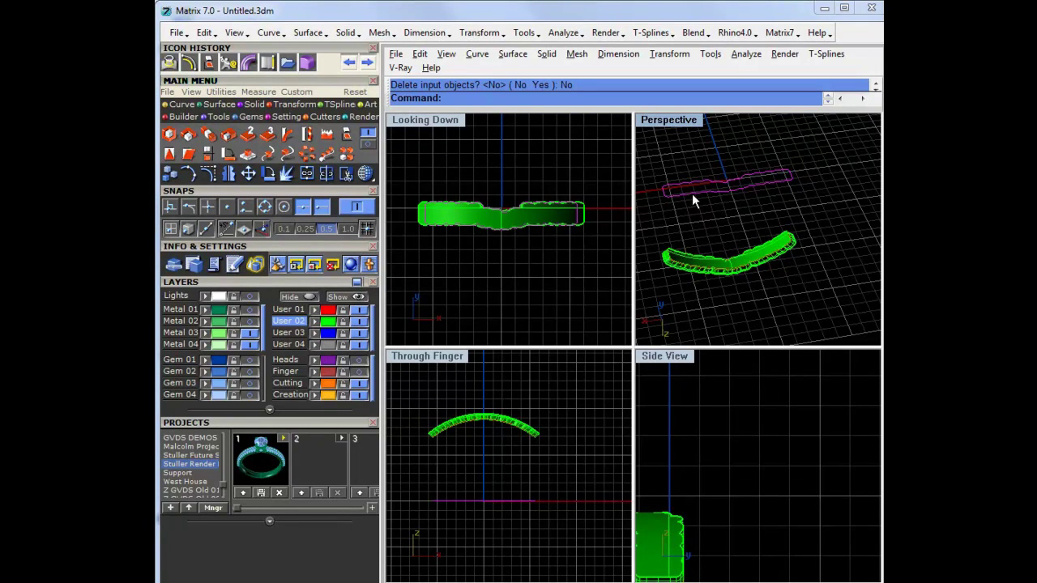
{"action": "left_click", "coordinate": [183, 104]}
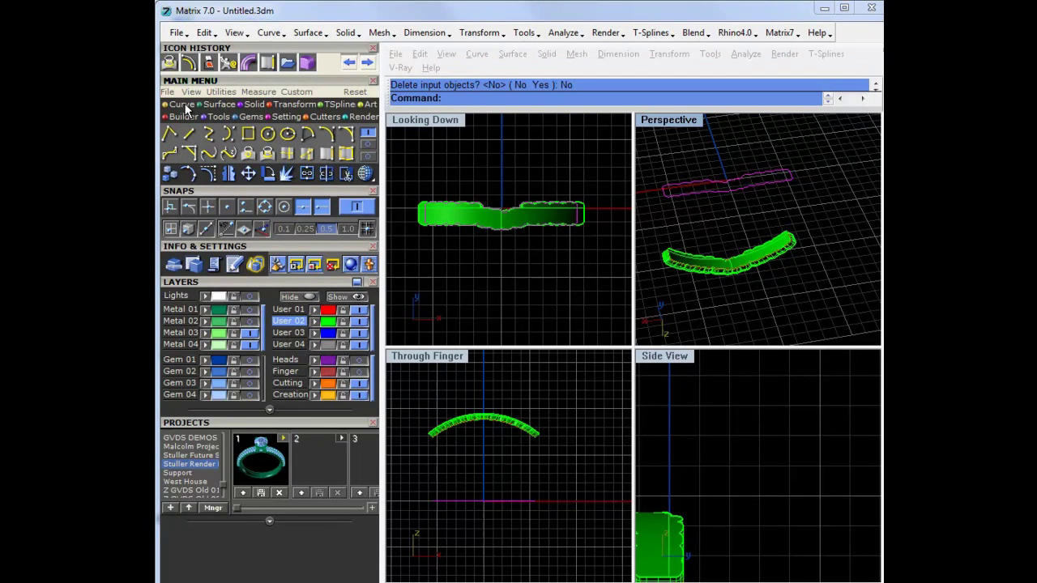
{"action": "left_click", "coordinate": [368, 145]}
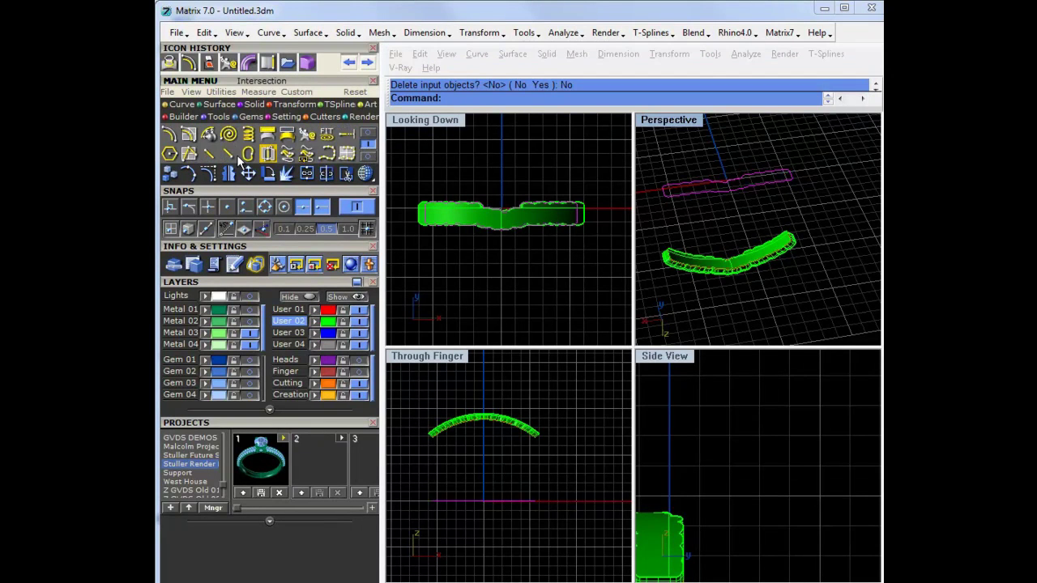
{"action": "left_click", "coordinate": [168, 135]}
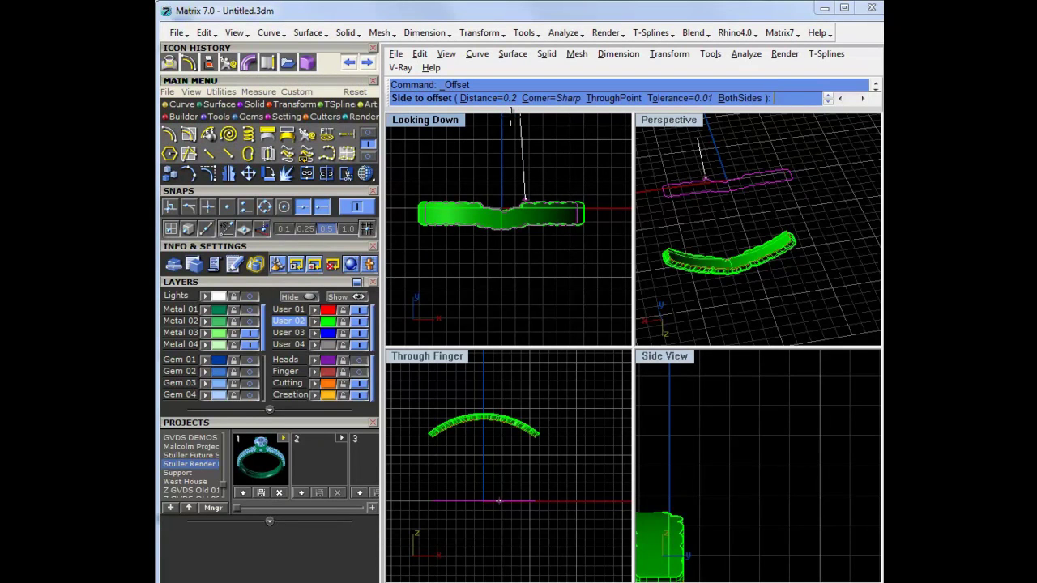
{"action": "scroll", "coordinate": [559, 185], "scroll_direction": "up", "scroll_amount": 5}
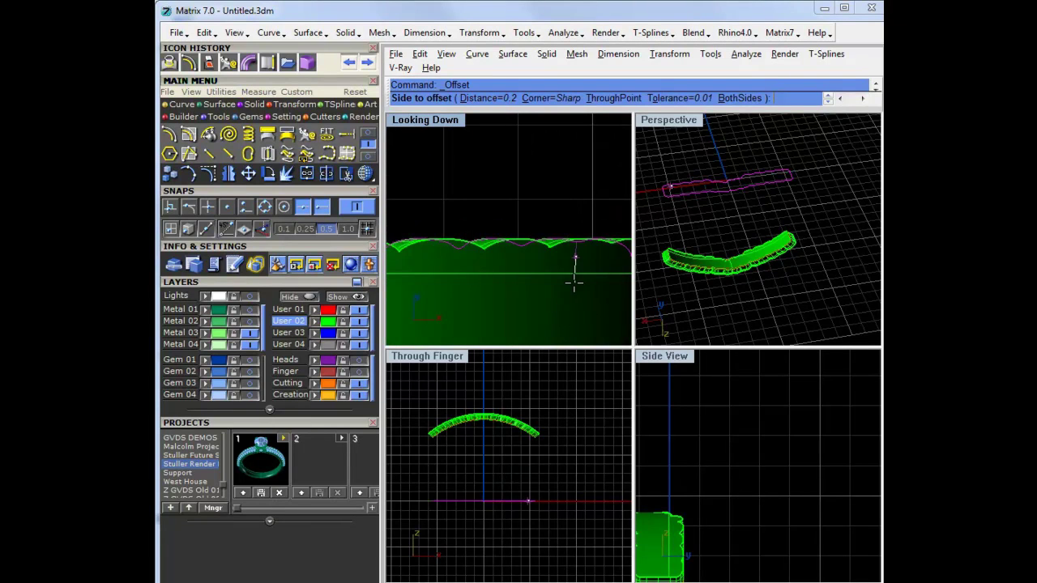
{"action": "left_click", "coordinate": [575, 280]}
Move the flat offset curve to the Cutting layer
{"action": "scroll", "coordinate": [694, 192], "scroll_direction": "up", "scroll_amount": 5}
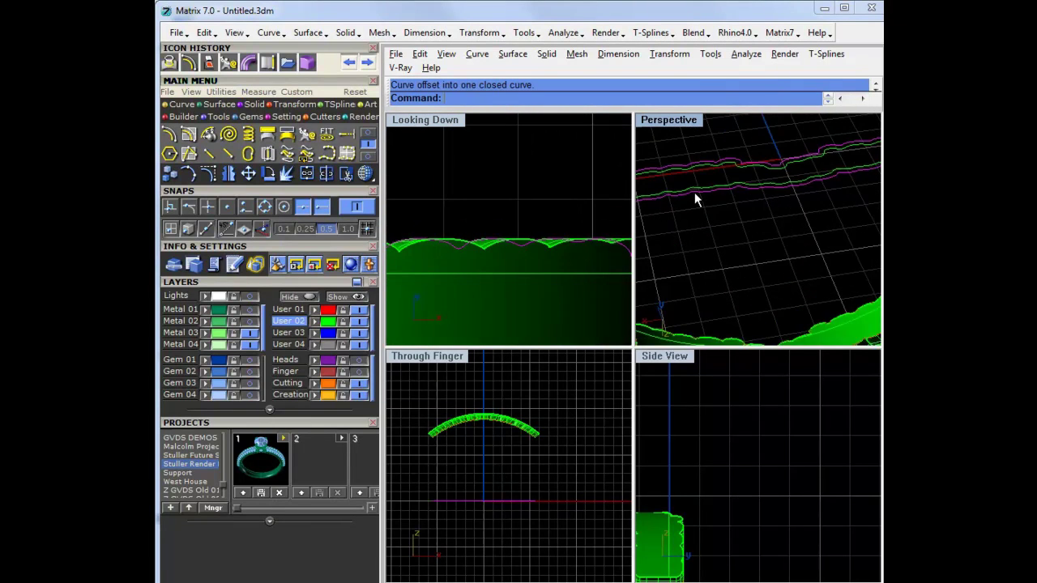
{"action": "scroll", "coordinate": [703, 186], "scroll_direction": "up", "scroll_amount": 1}
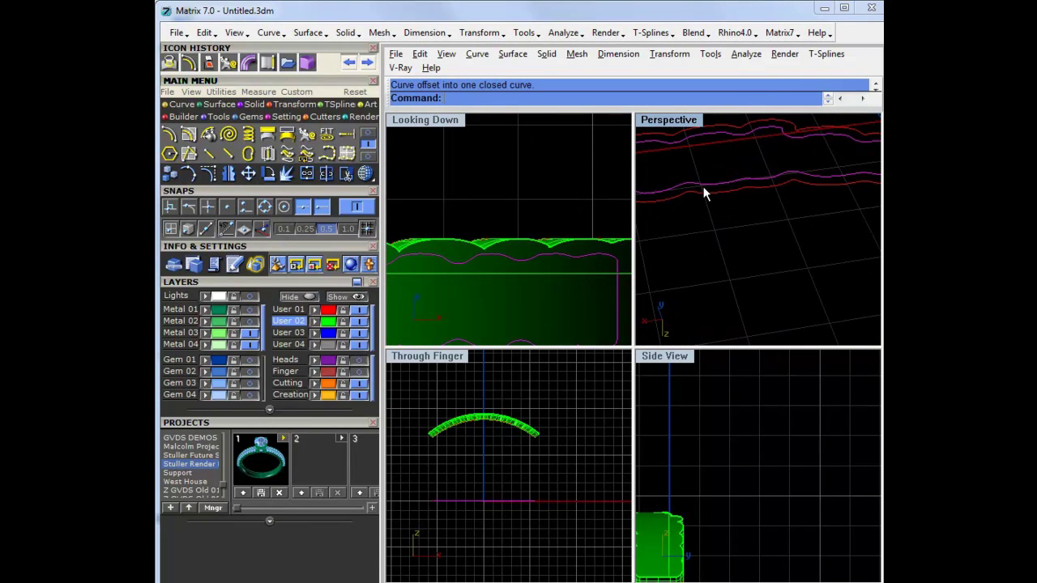
{"action": "left_click", "coordinate": [314, 384]}
{"action": "left_click", "coordinate": [720, 246]}
Project the flat offset curve onto the band from the Looking Down view, keeping the input curve
{"action": "scroll", "coordinate": [728, 213], "scroll_direction": "down", "scroll_amount": 7}
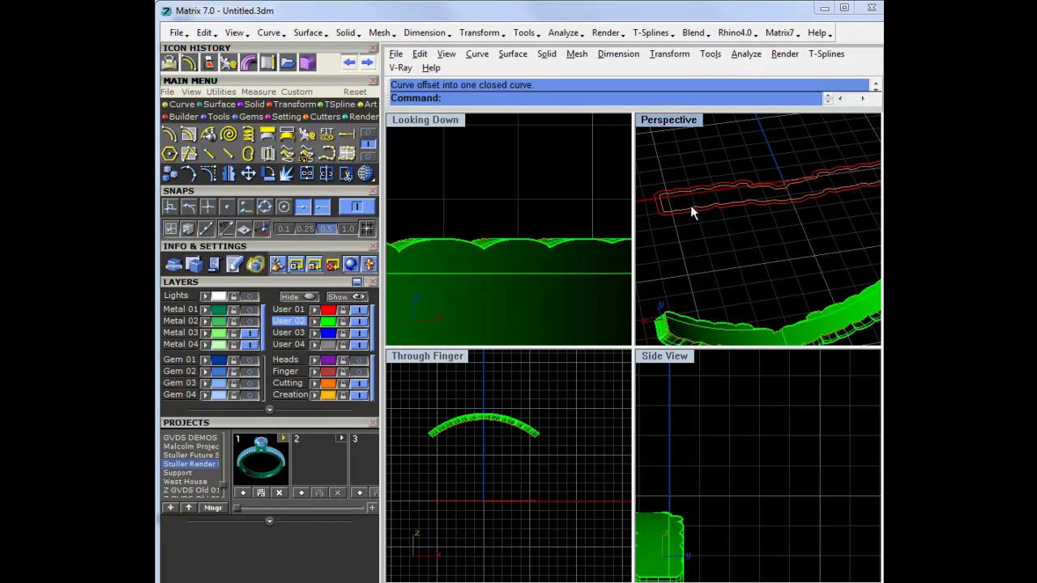
{"action": "left_click", "coordinate": [690, 205]}
{"action": "scroll", "coordinate": [526, 228], "scroll_direction": "up", "scroll_amount": 5}
{"action": "scroll", "coordinate": [512, 231], "scroll_direction": "down", "scroll_amount": 5}
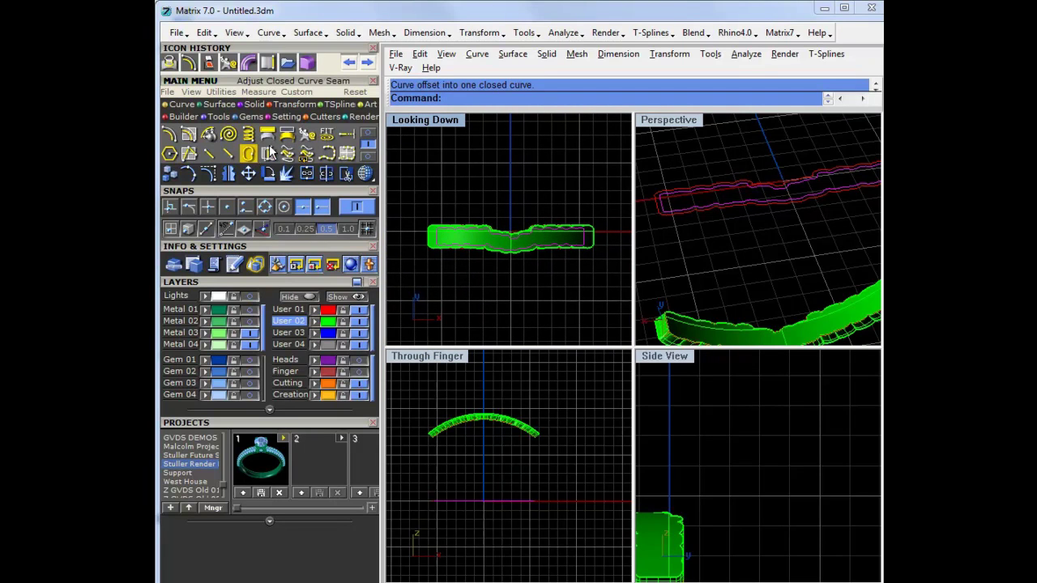
{"action": "left_click", "coordinate": [368, 133]}
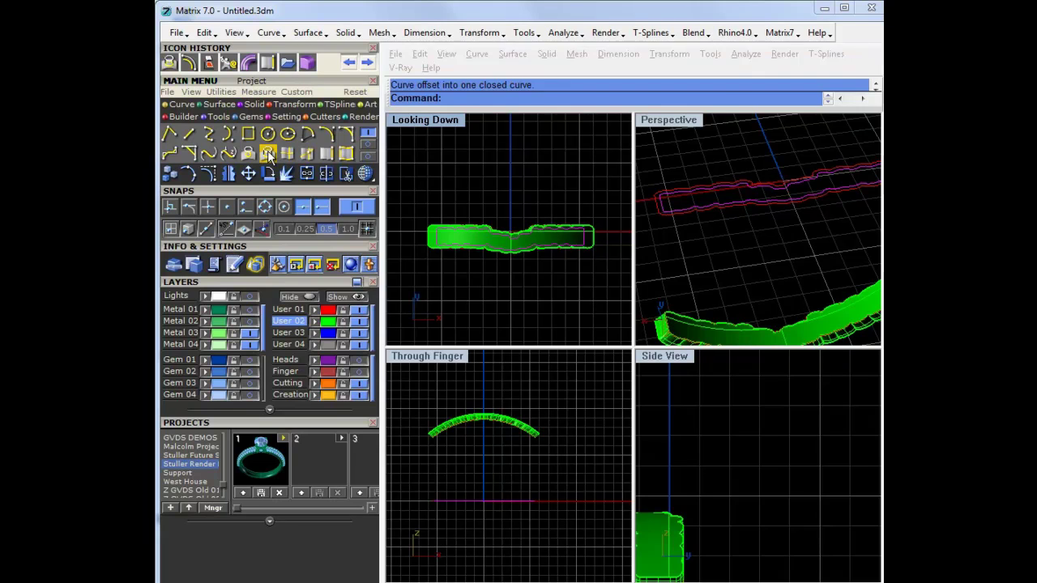
{"action": "left_click", "coordinate": [268, 154]}
{"action": "left_click", "coordinate": [541, 237]}
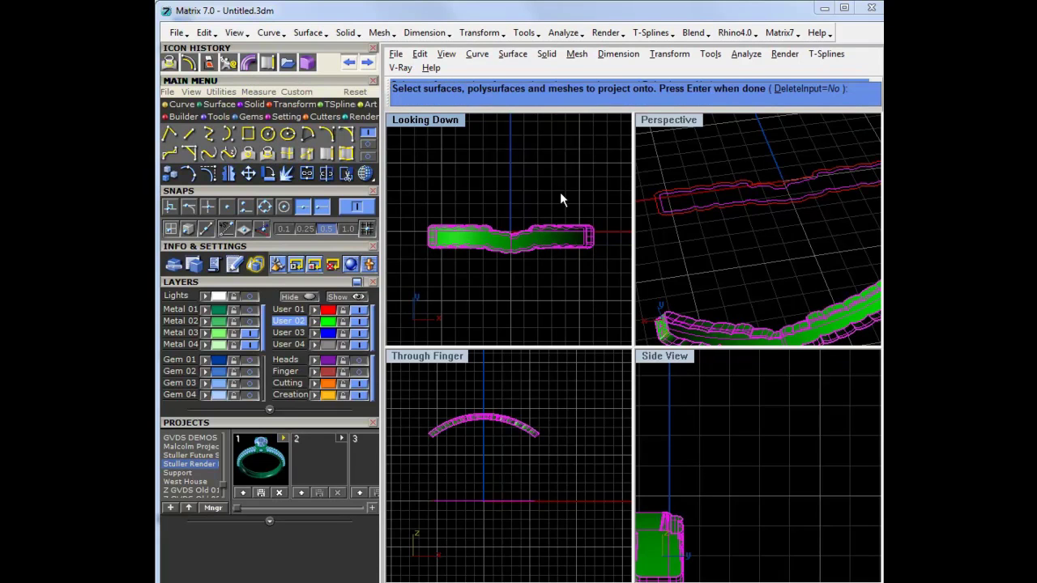
{"action": "key", "text": "Return"}
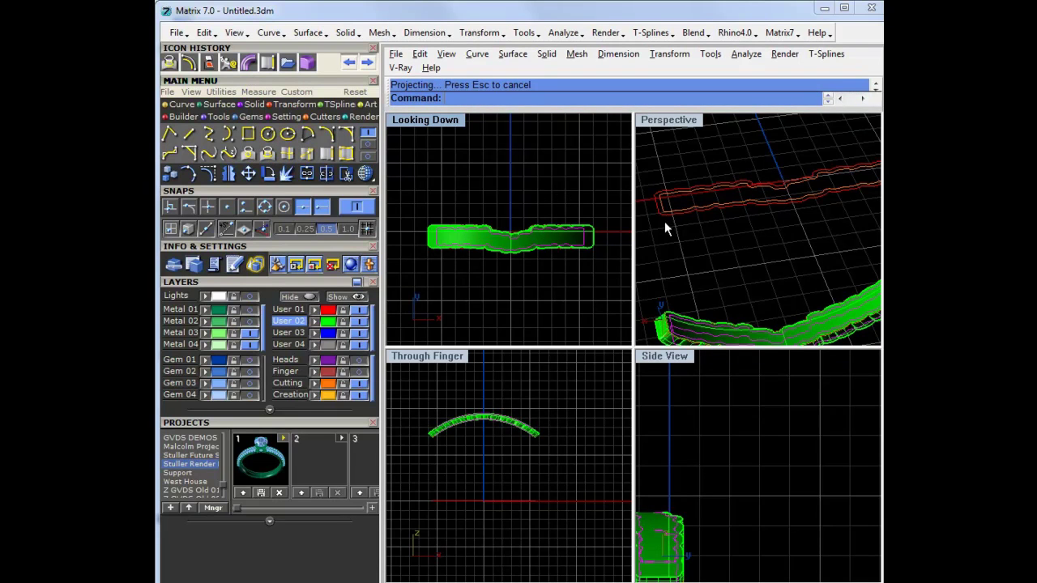
Delete the projected curve lying on the band's outer face
{"action": "double_click", "coordinate": [685, 123]}
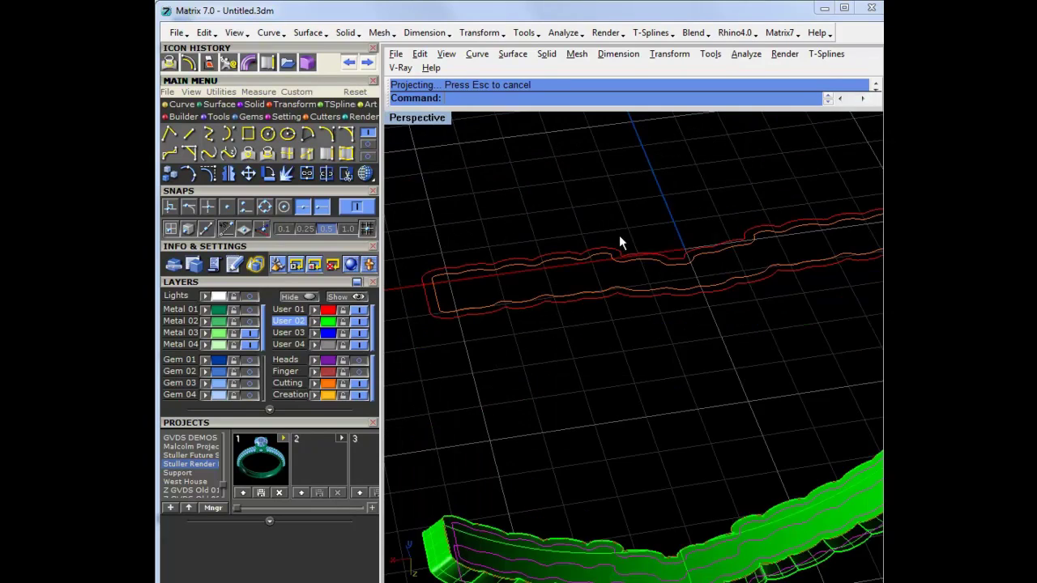
{"action": "right_click_drag", "start_coordinate": [620, 238], "coordinate": [634, 206]}
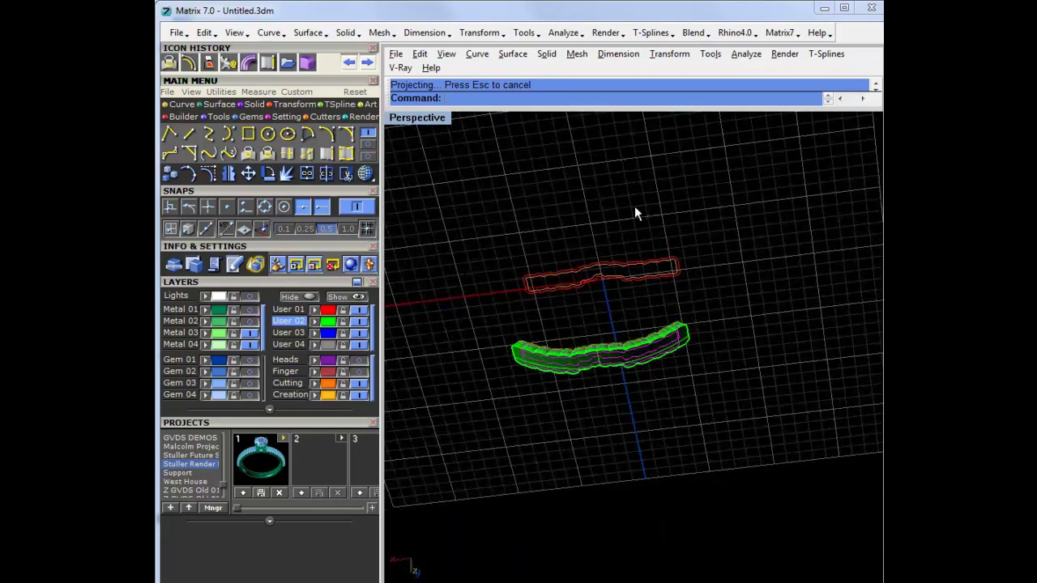
{"action": "scroll", "coordinate": [518, 366], "scroll_direction": "up", "scroll_amount": 10}
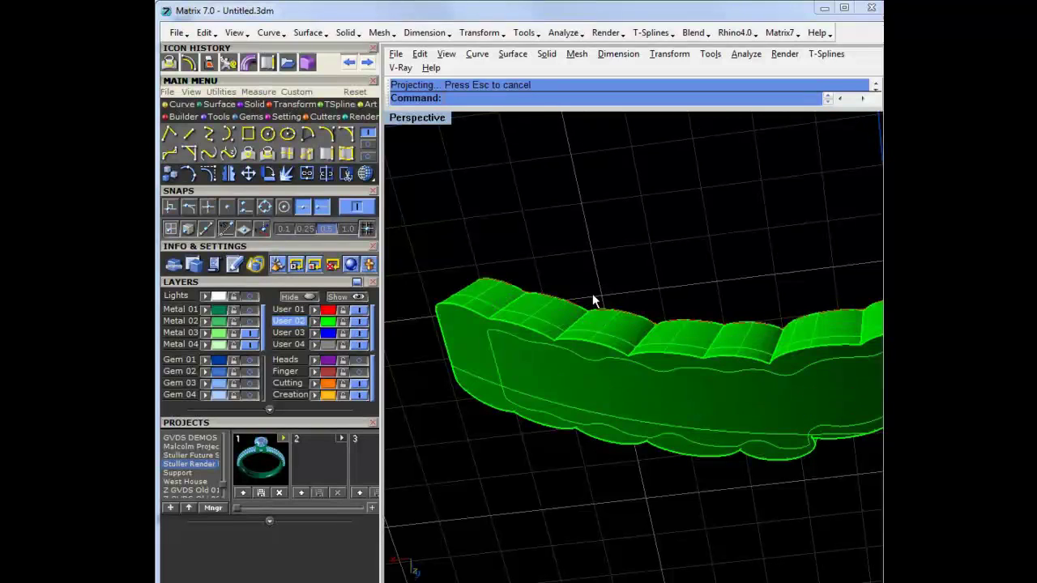
{"action": "left_click", "coordinate": [658, 375]}
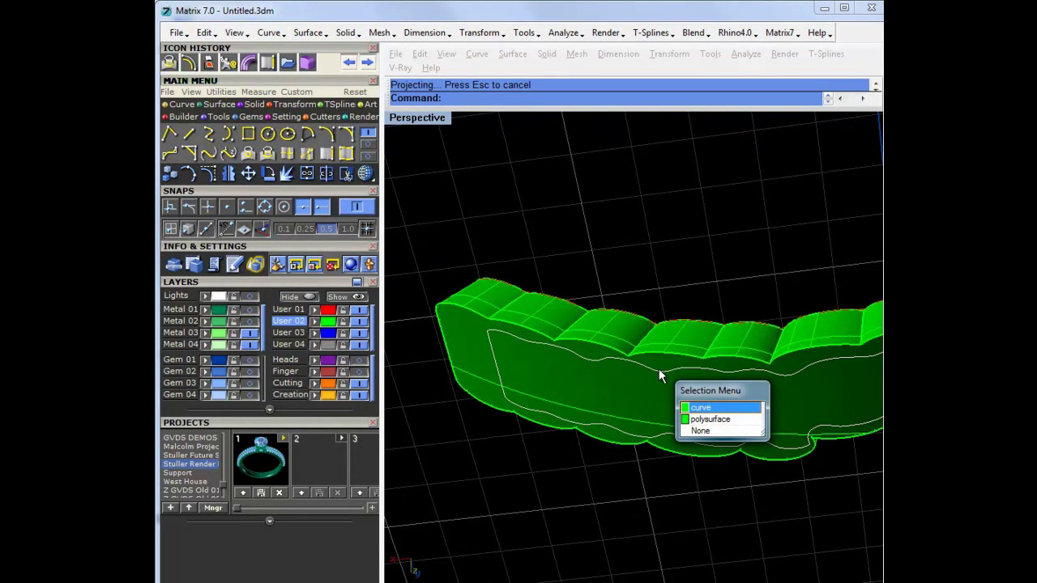
{"action": "left_click", "coordinate": [699, 408]}
{"action": "key", "text": "Delete"}
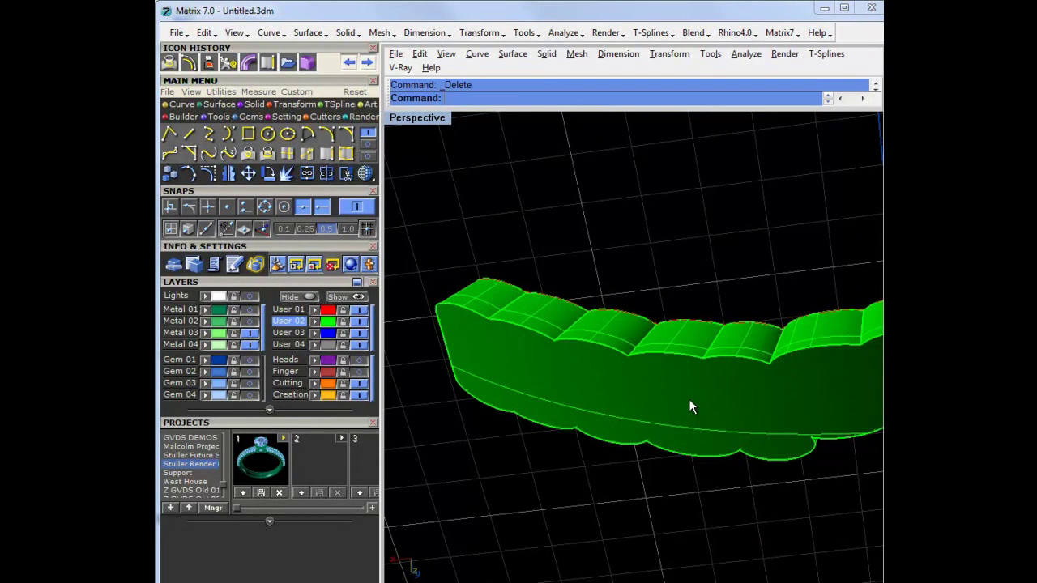
Move the projected curve on the band's inner face to the Cutting layer
{"action": "right_click_drag", "start_coordinate": [817, 387], "coordinate": [609, 293]}
{"action": "scroll", "coordinate": [609, 293], "scroll_direction": "up", "scroll_amount": 5}
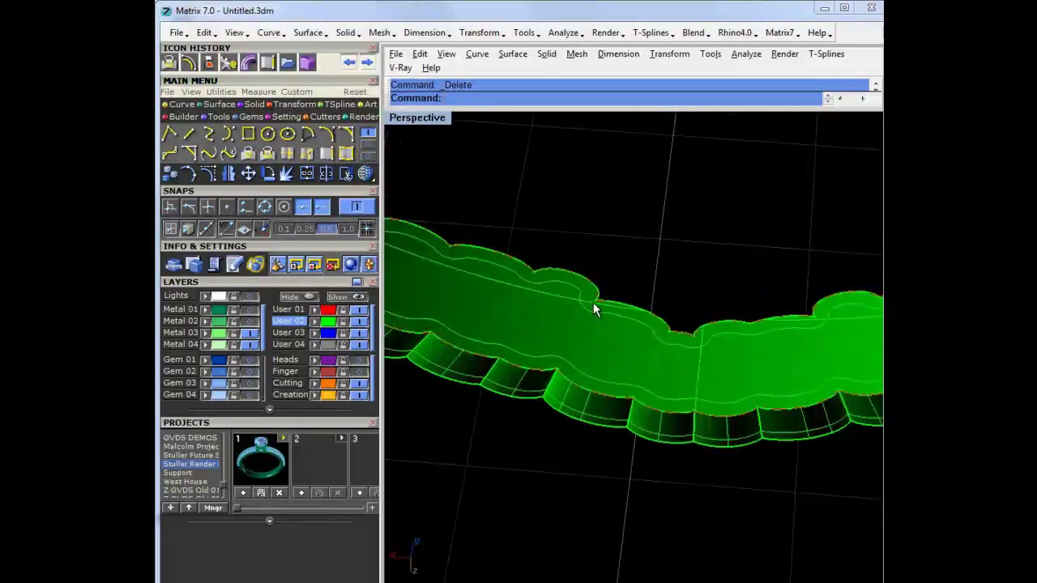
{"action": "left_click", "coordinate": [598, 316]}
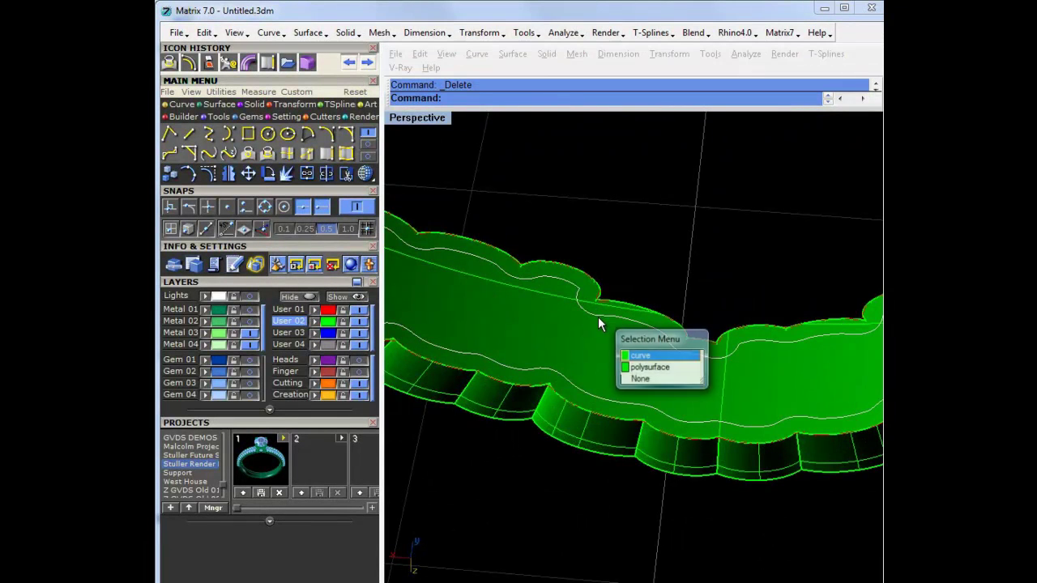
{"action": "left_click", "coordinate": [631, 356]}
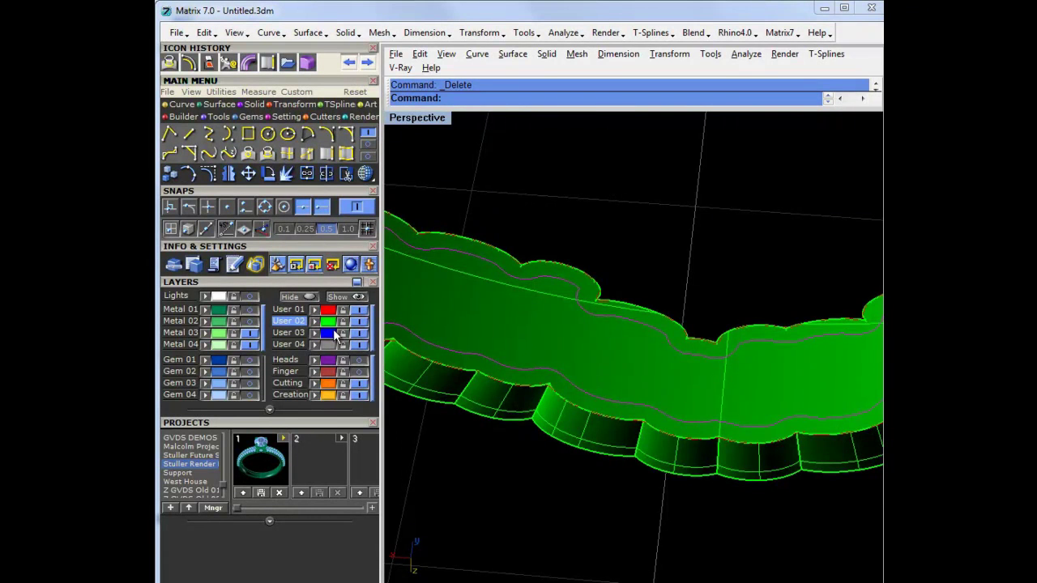
{"action": "left_click", "coordinate": [315, 383]}
{"action": "left_click", "coordinate": [618, 243]}
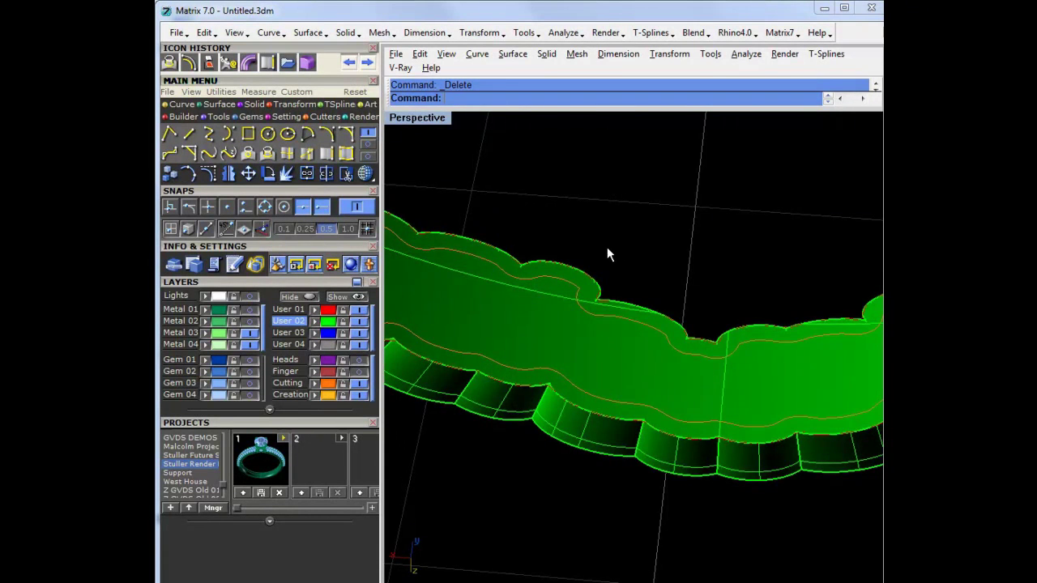
{"action": "scroll", "coordinate": [595, 241], "scroll_direction": "down", "scroll_amount": 4}
{"action": "scroll", "coordinate": [589, 223], "scroll_direction": "down", "scroll_amount": 4}
{"action": "scroll", "coordinate": [639, 240], "scroll_direction": "up", "scroll_amount": 4}
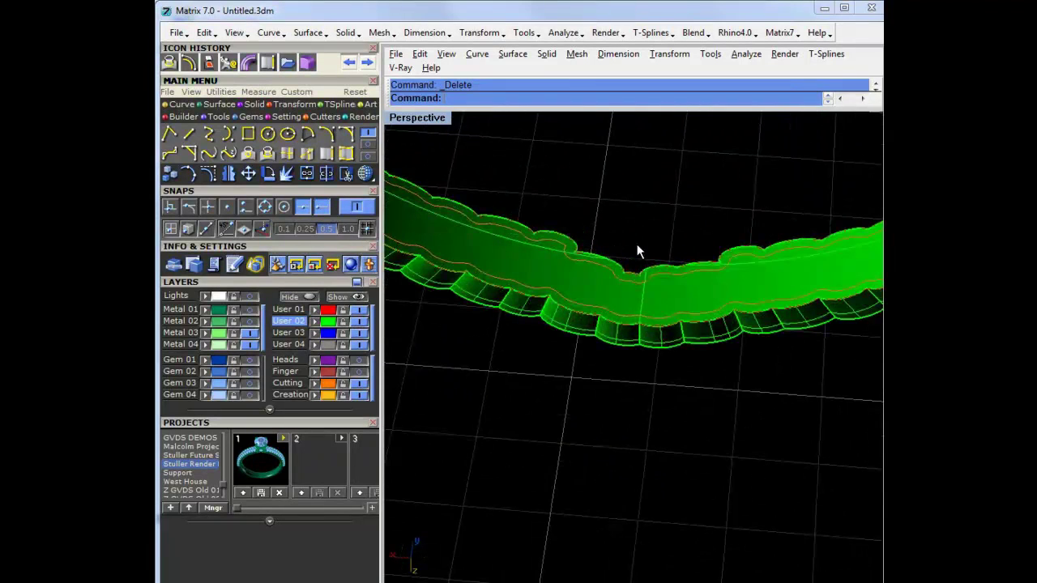